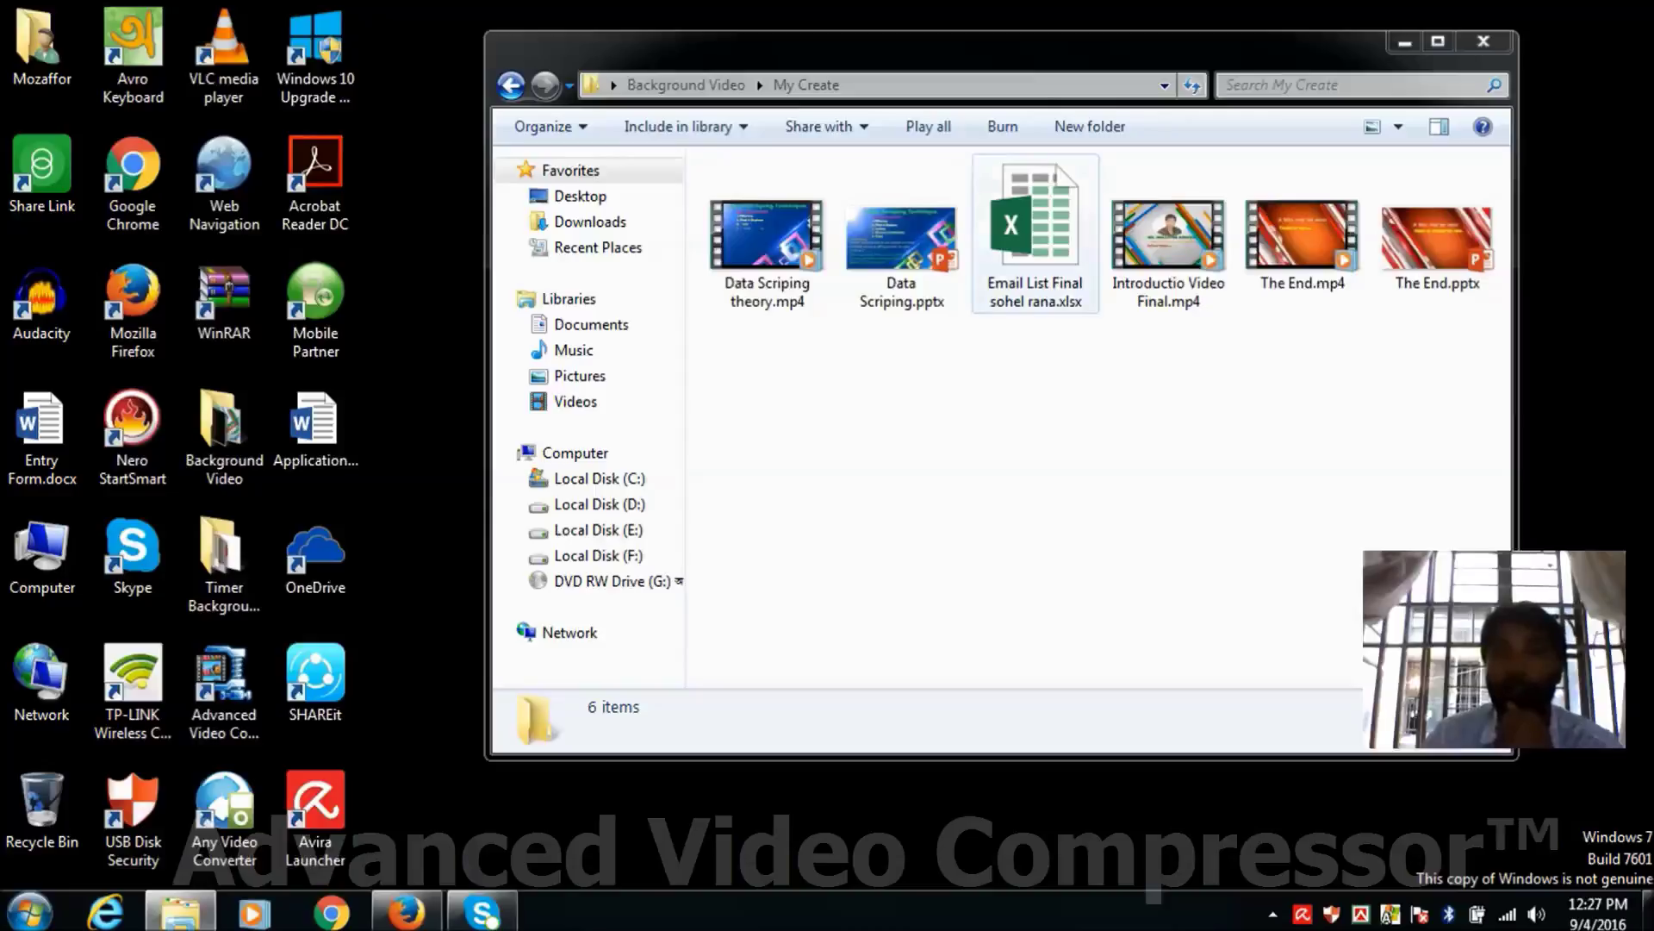
- Open the Email List Final .xlsx workbook from the My Create folder in Excel
click(1035, 232)
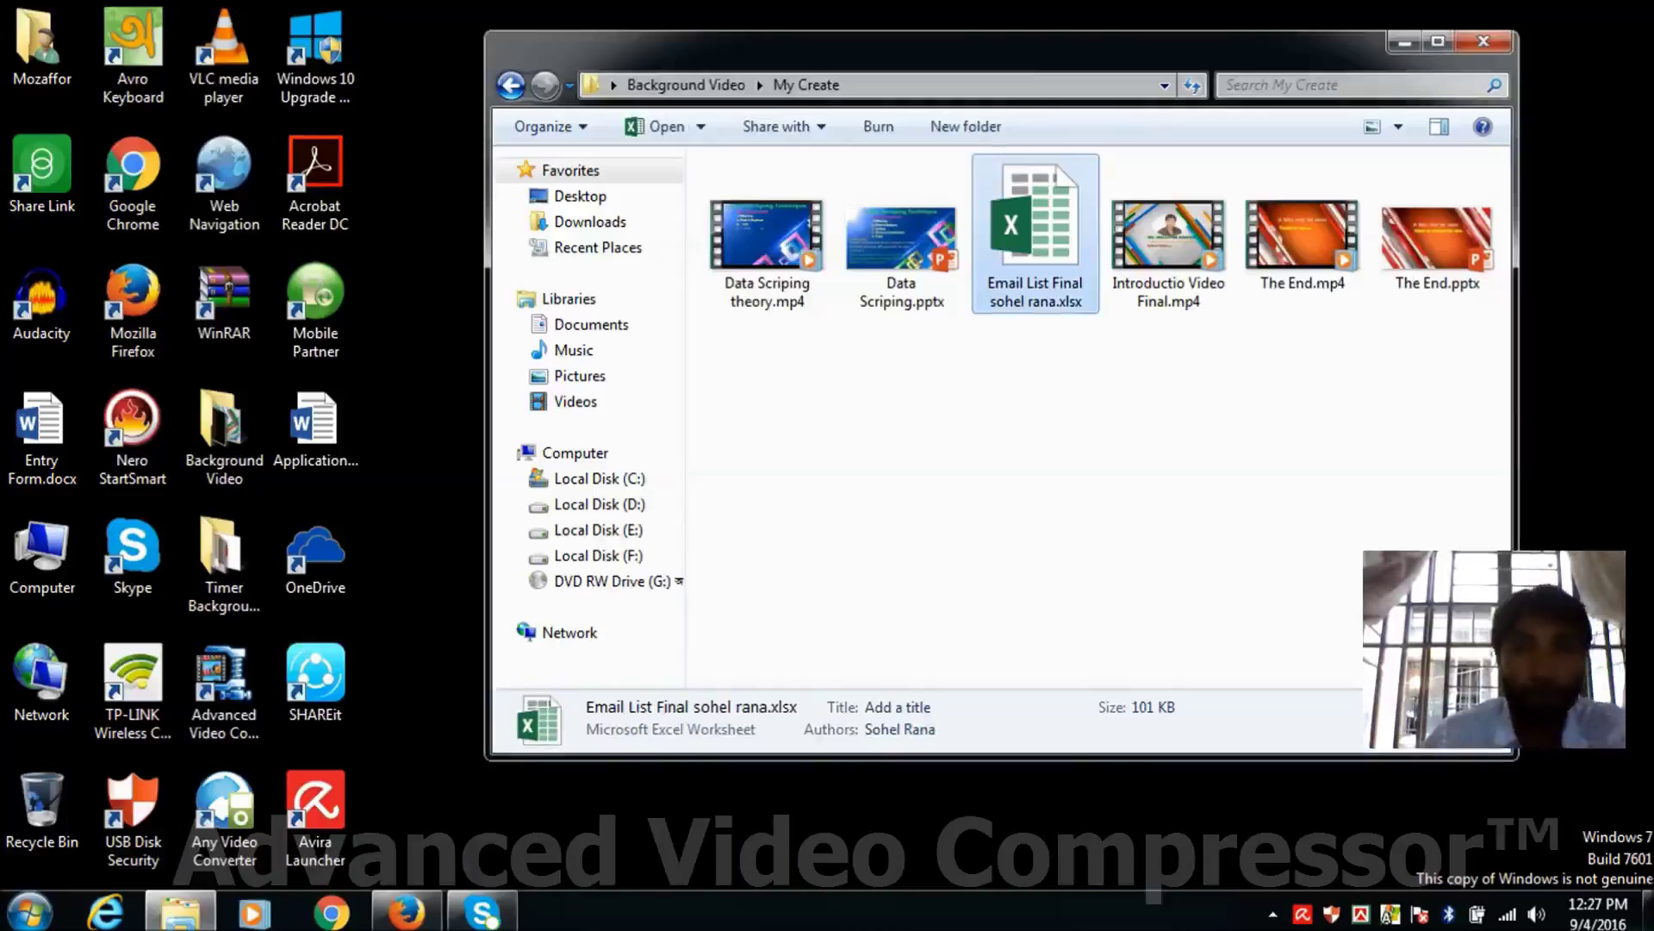
key(Return)
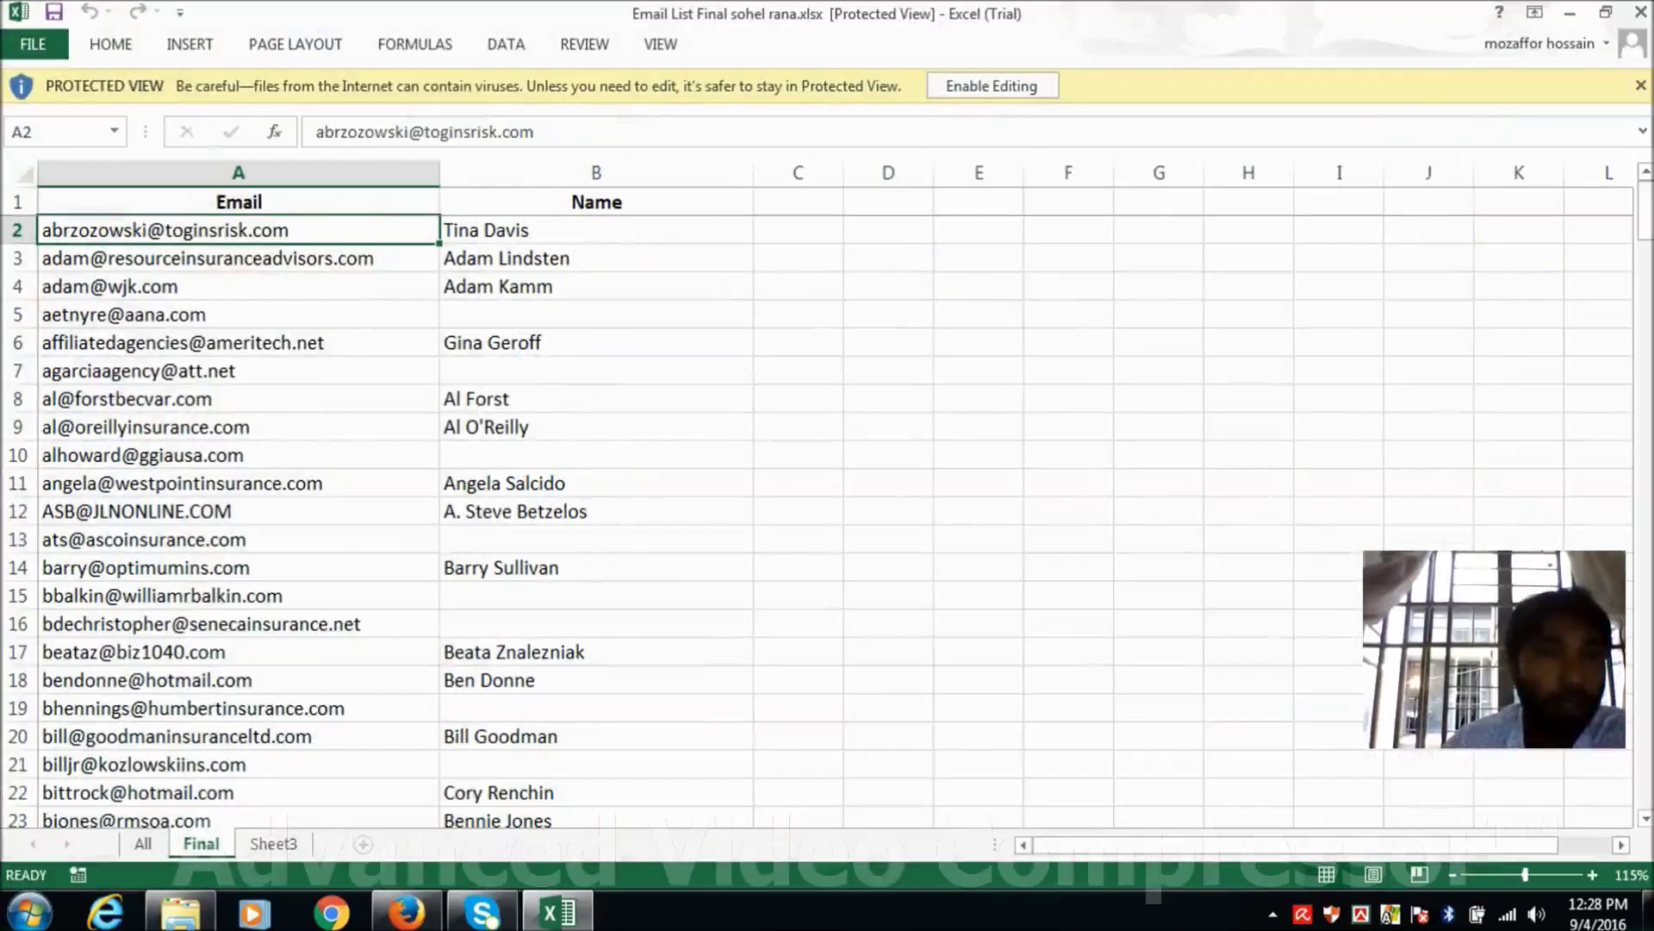
- Switch to the All sheet and browse its stacked listings down to the email in A20
scroll(819, 517, down, 2)
key(ctrl+Page_Up)
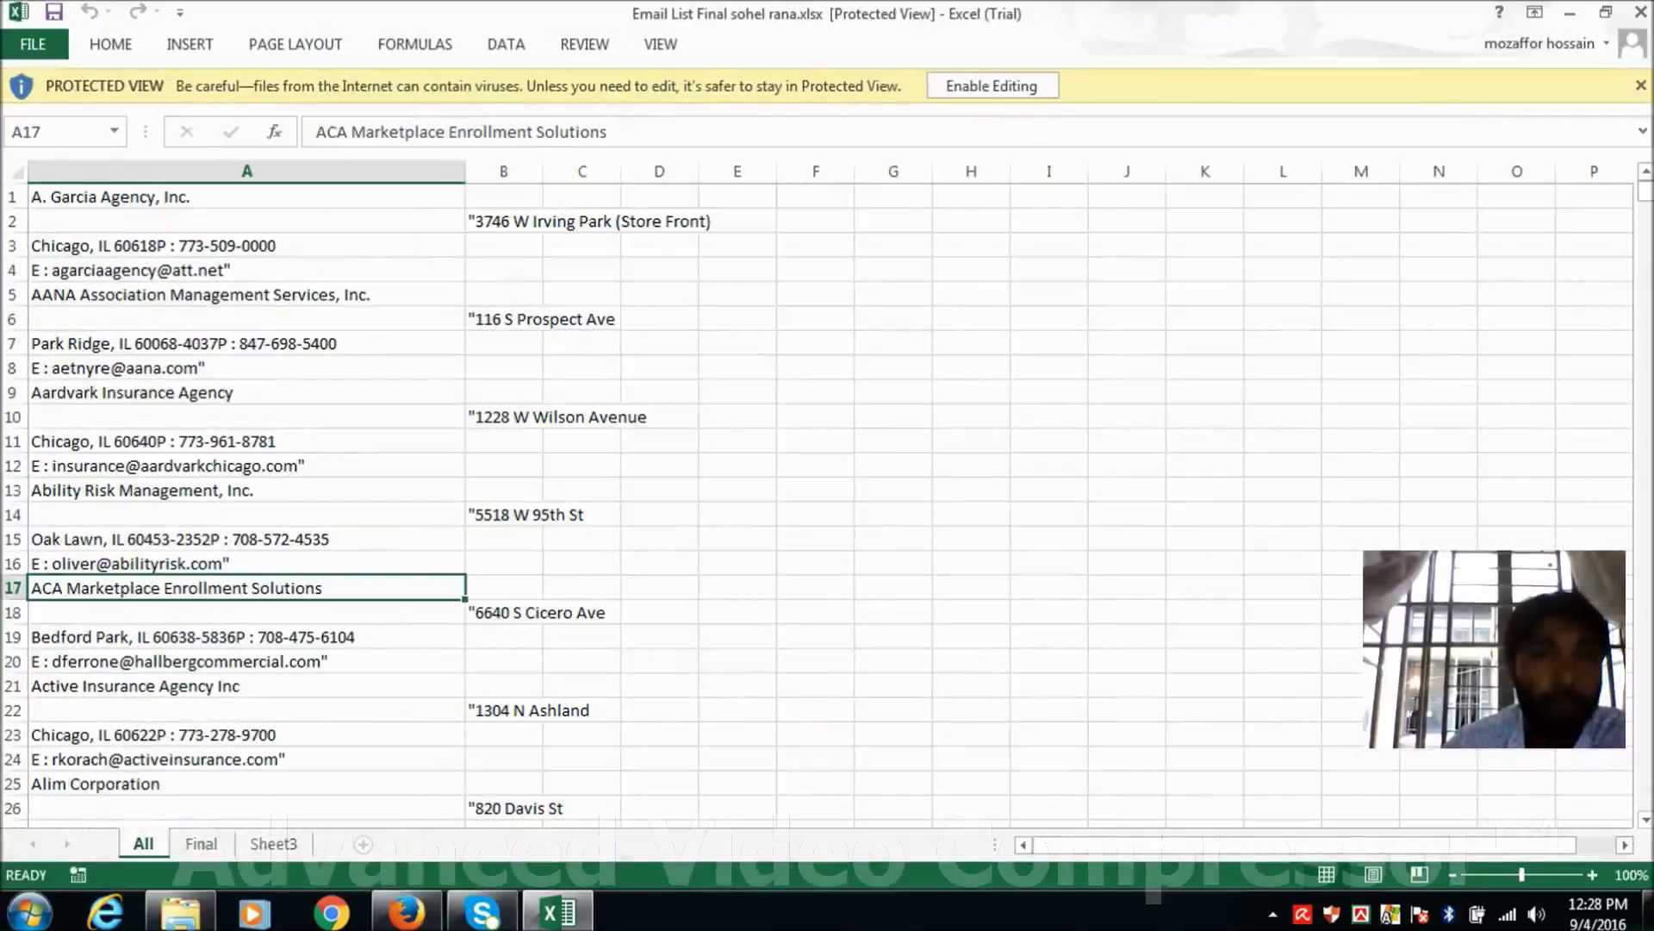
scroll(819, 500, down, 5)
scroll(819, 499, up, 5)
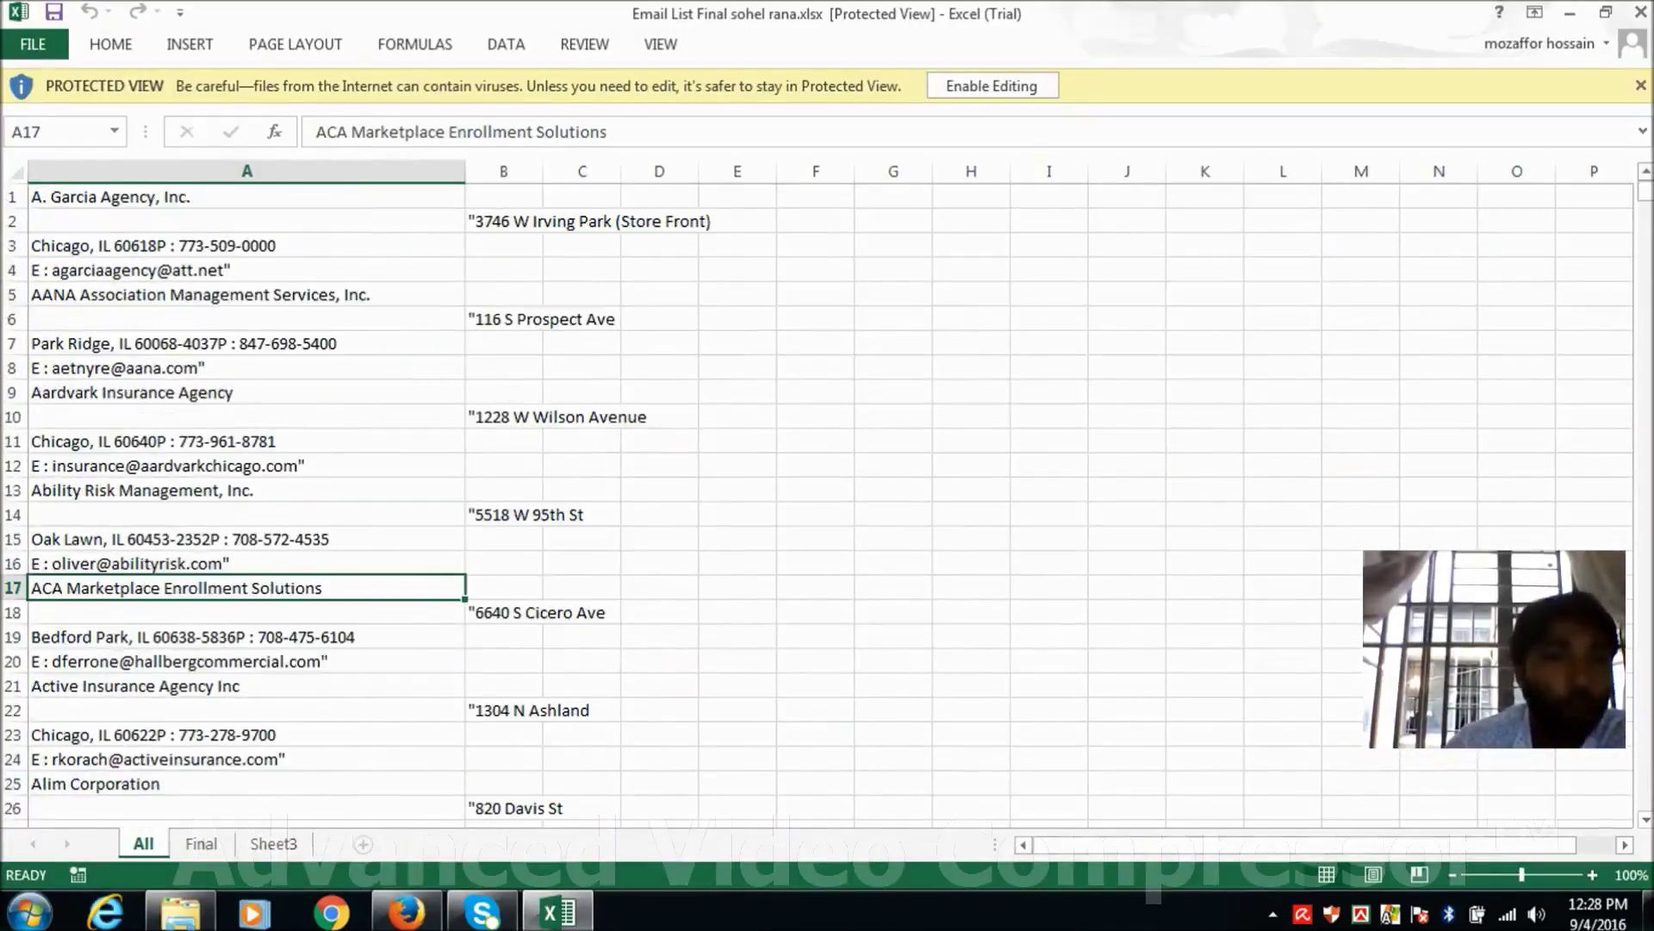
scroll(818, 499, down, 3)
scroll(819, 500, down, 2)
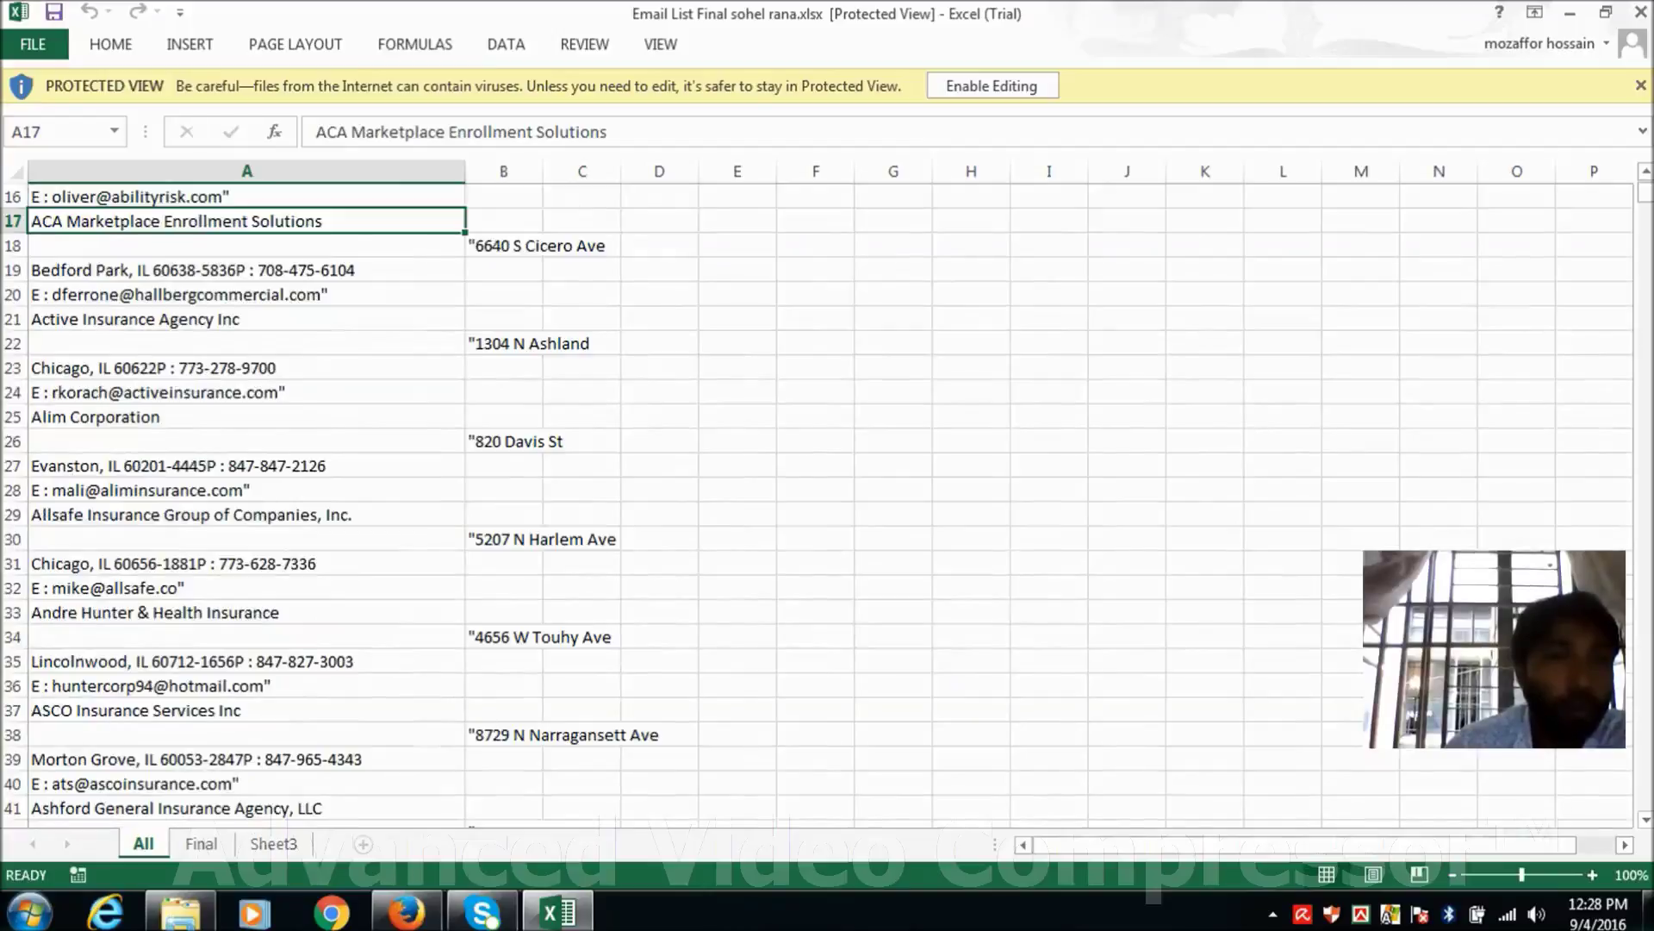
click(172, 293)
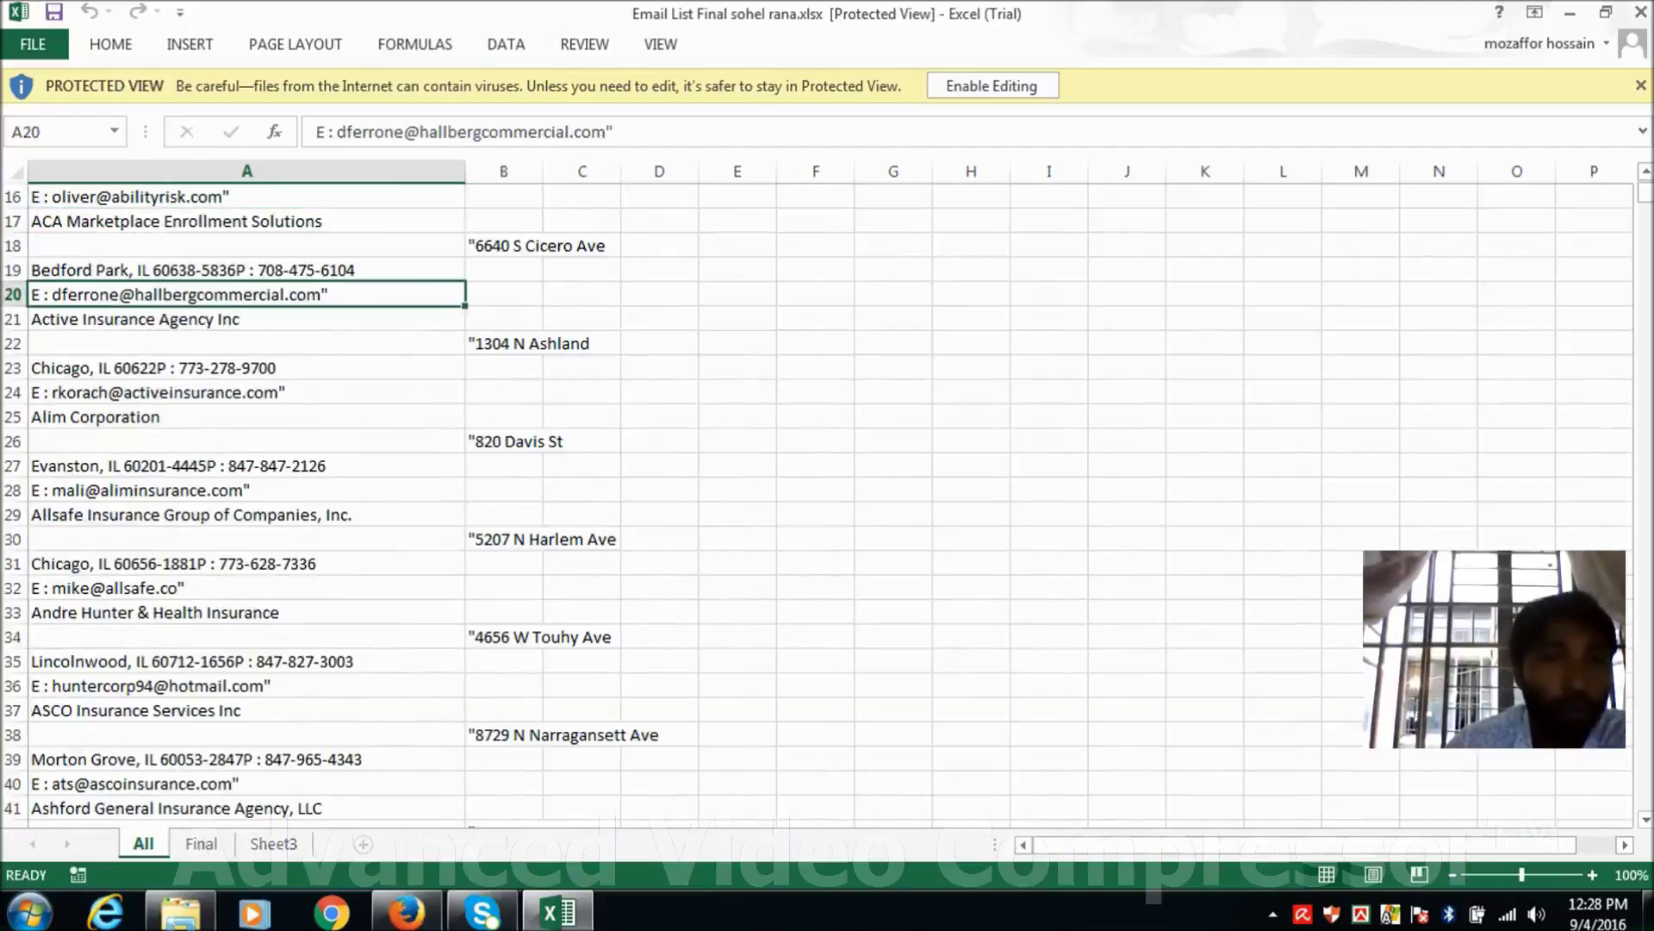
scroll(819, 500, up, 5)
- Return to A1, look over row 1's shortcut actions, then enable editing of the workbook
key(Up)
key(Up)
key(Up)
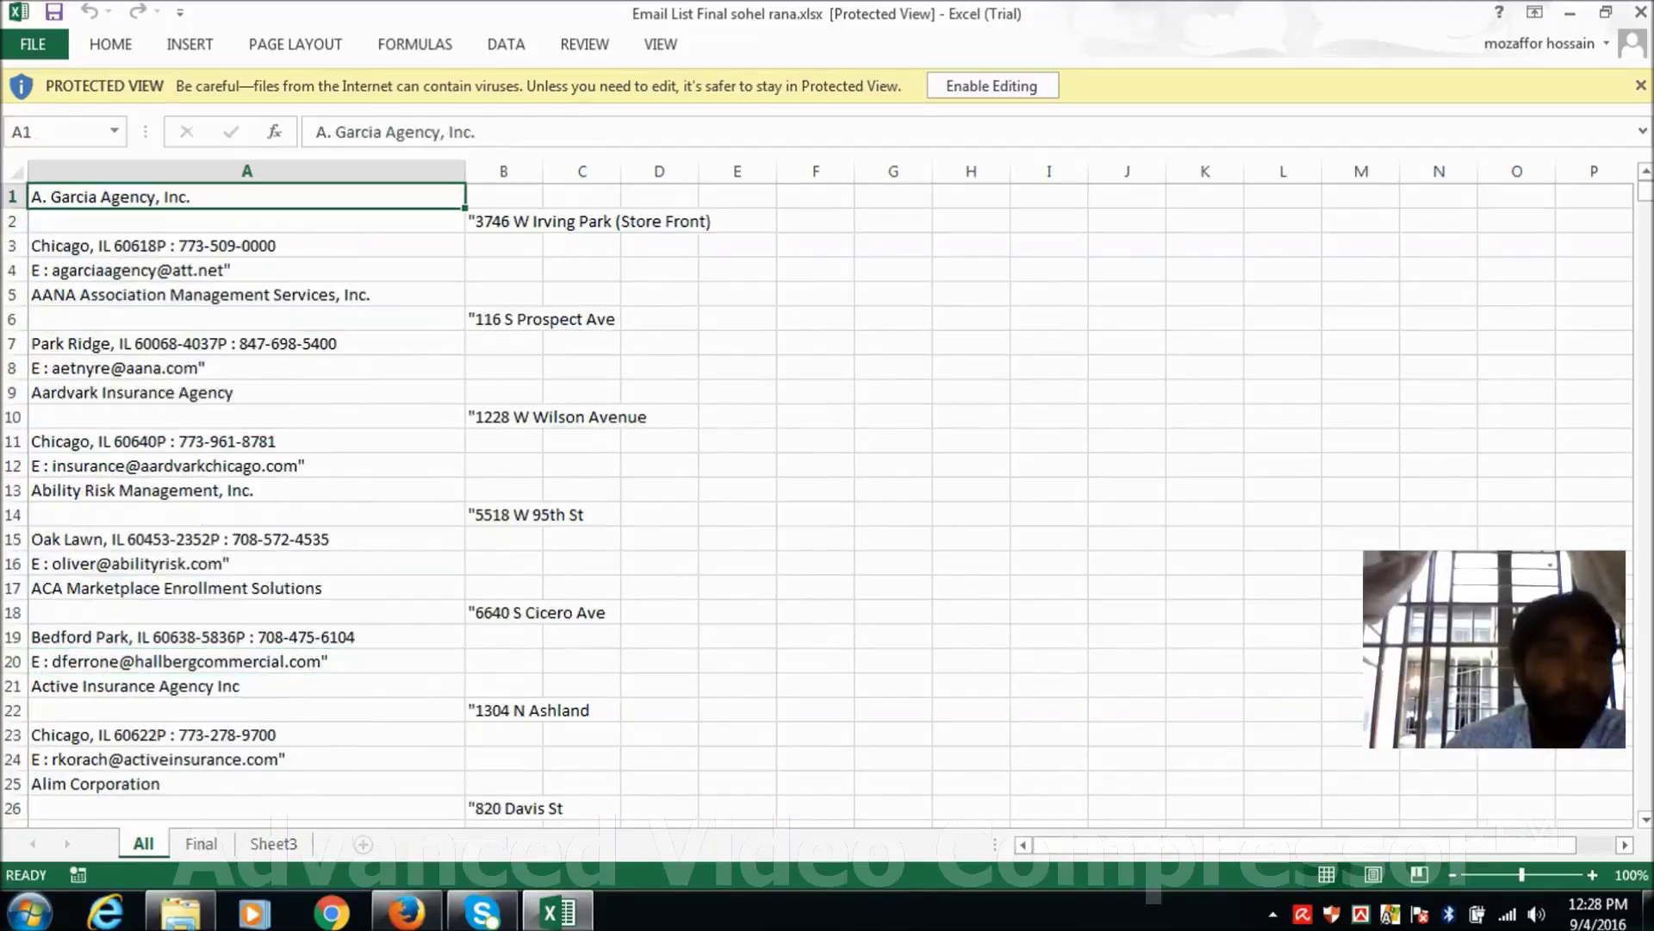
key(shift+F10)
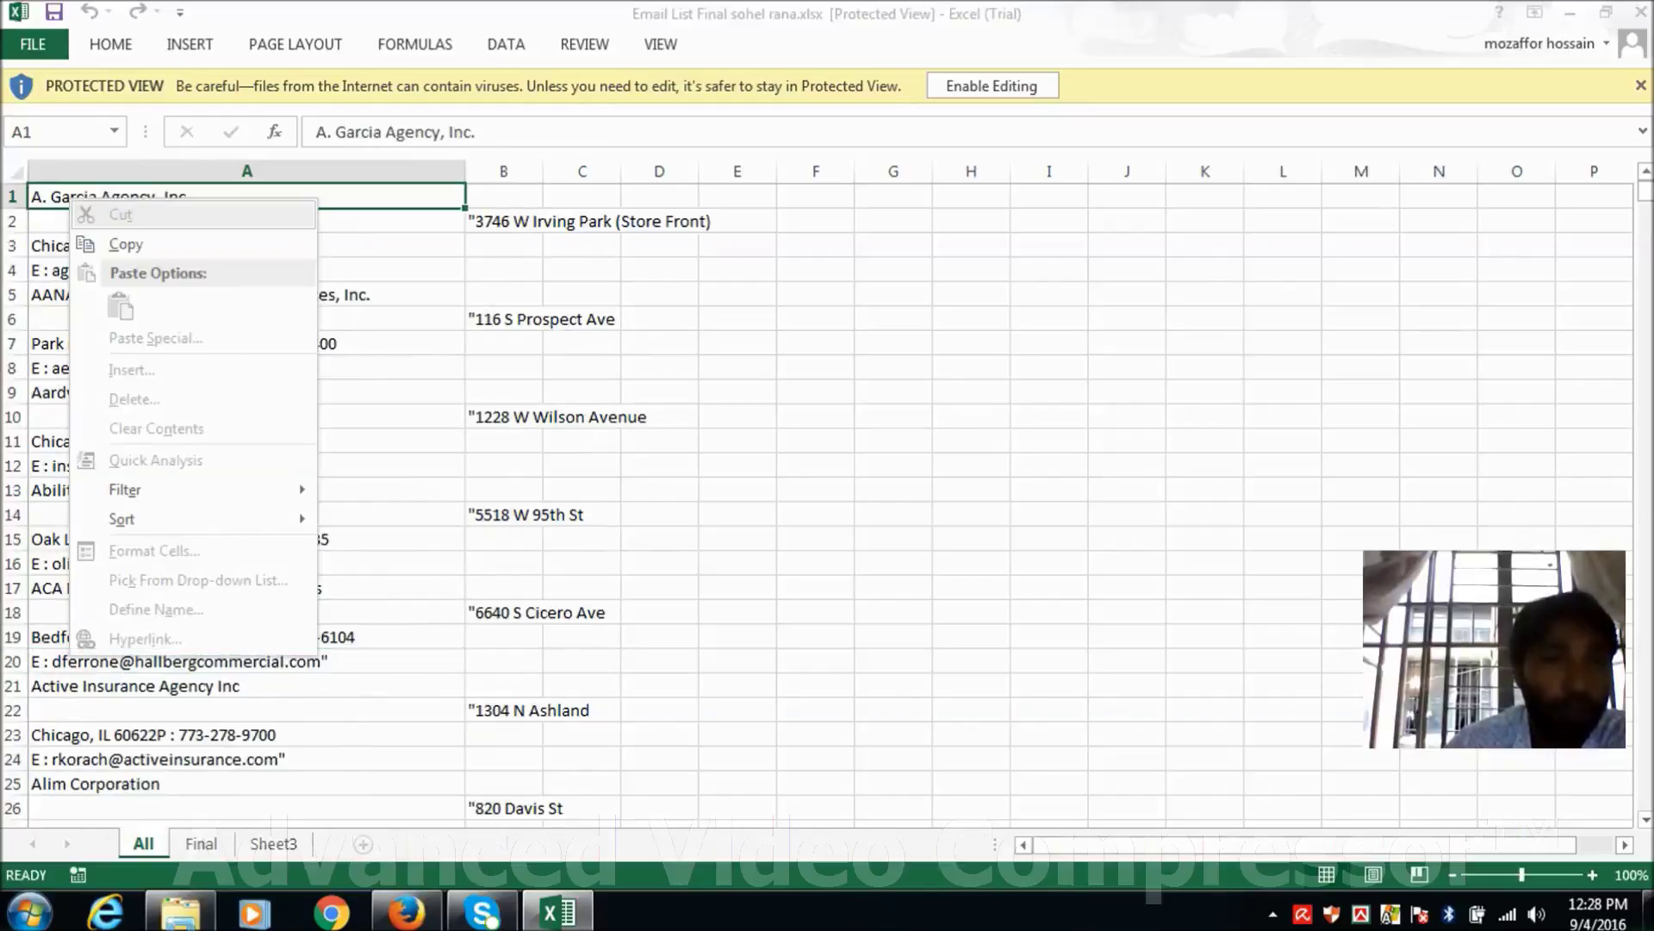
key(Down)
key(Up)
key(Escape)
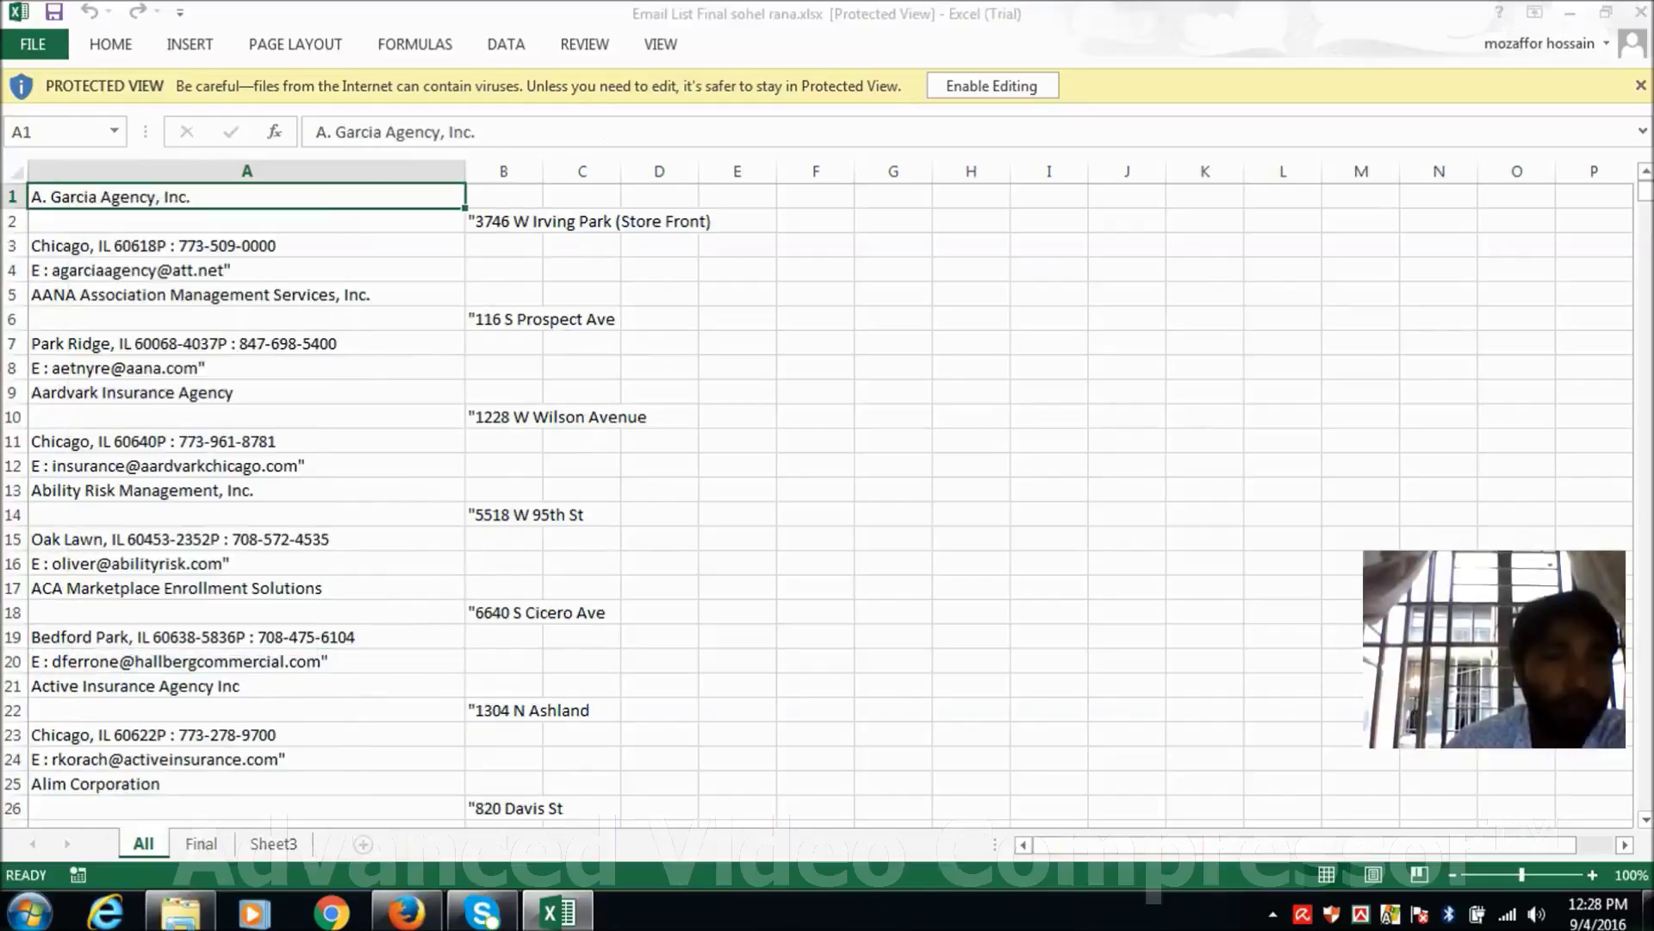
key(shift+space)
key(shift+F10)
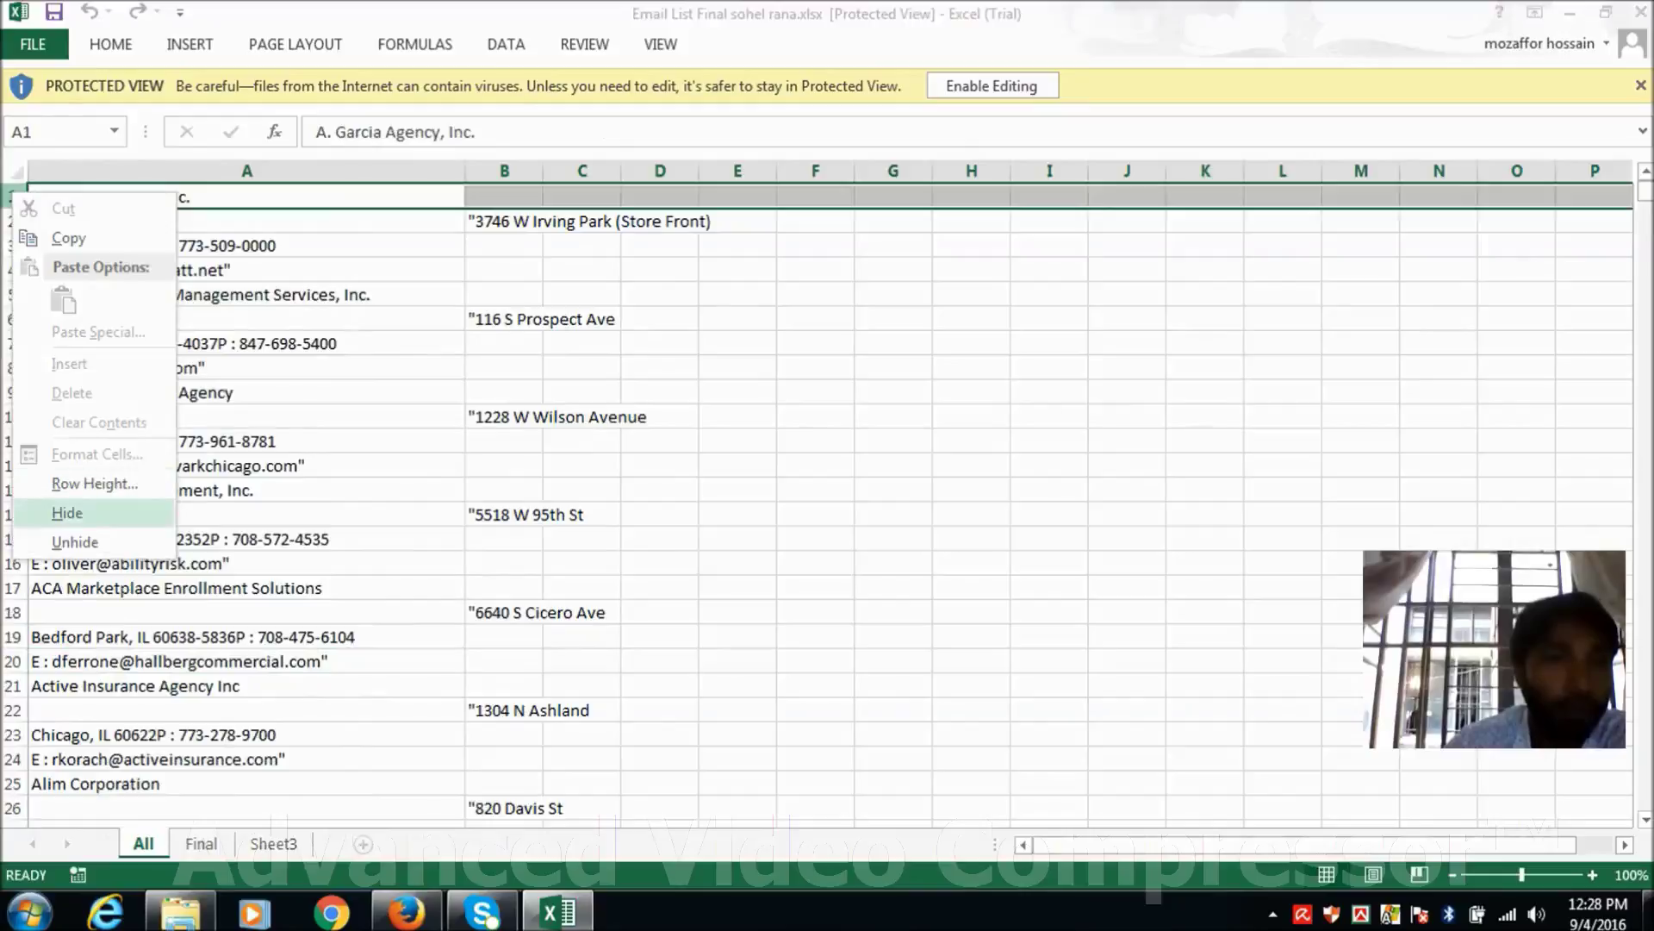
key(Escape)
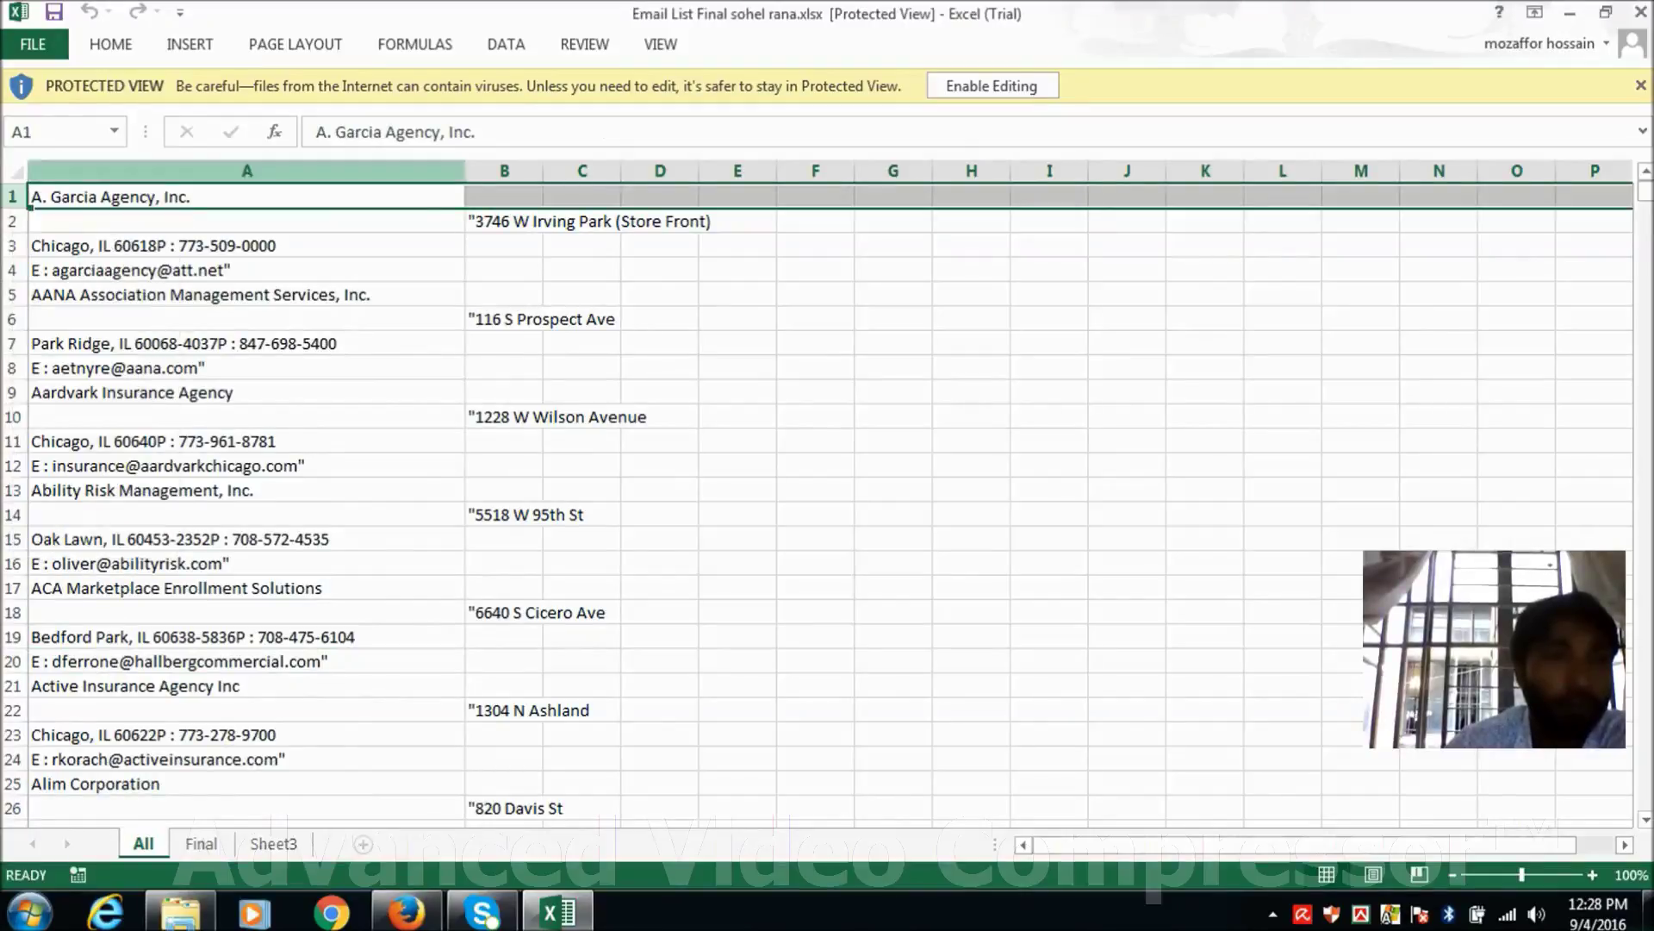
key(shift+F10)
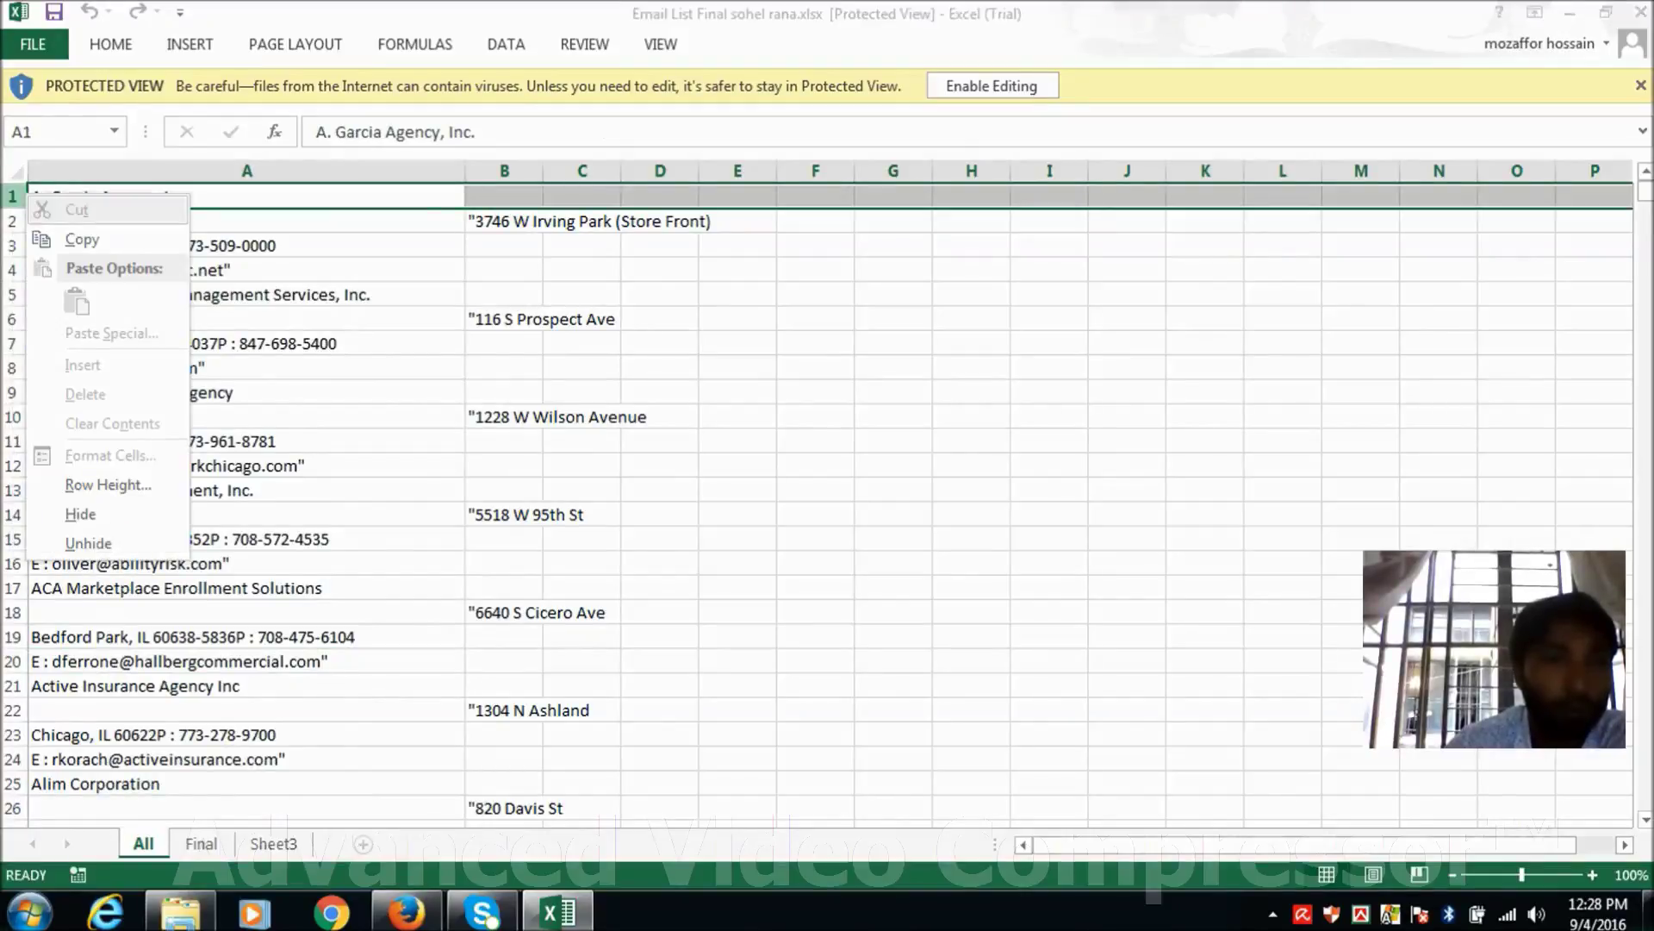
key(Escape)
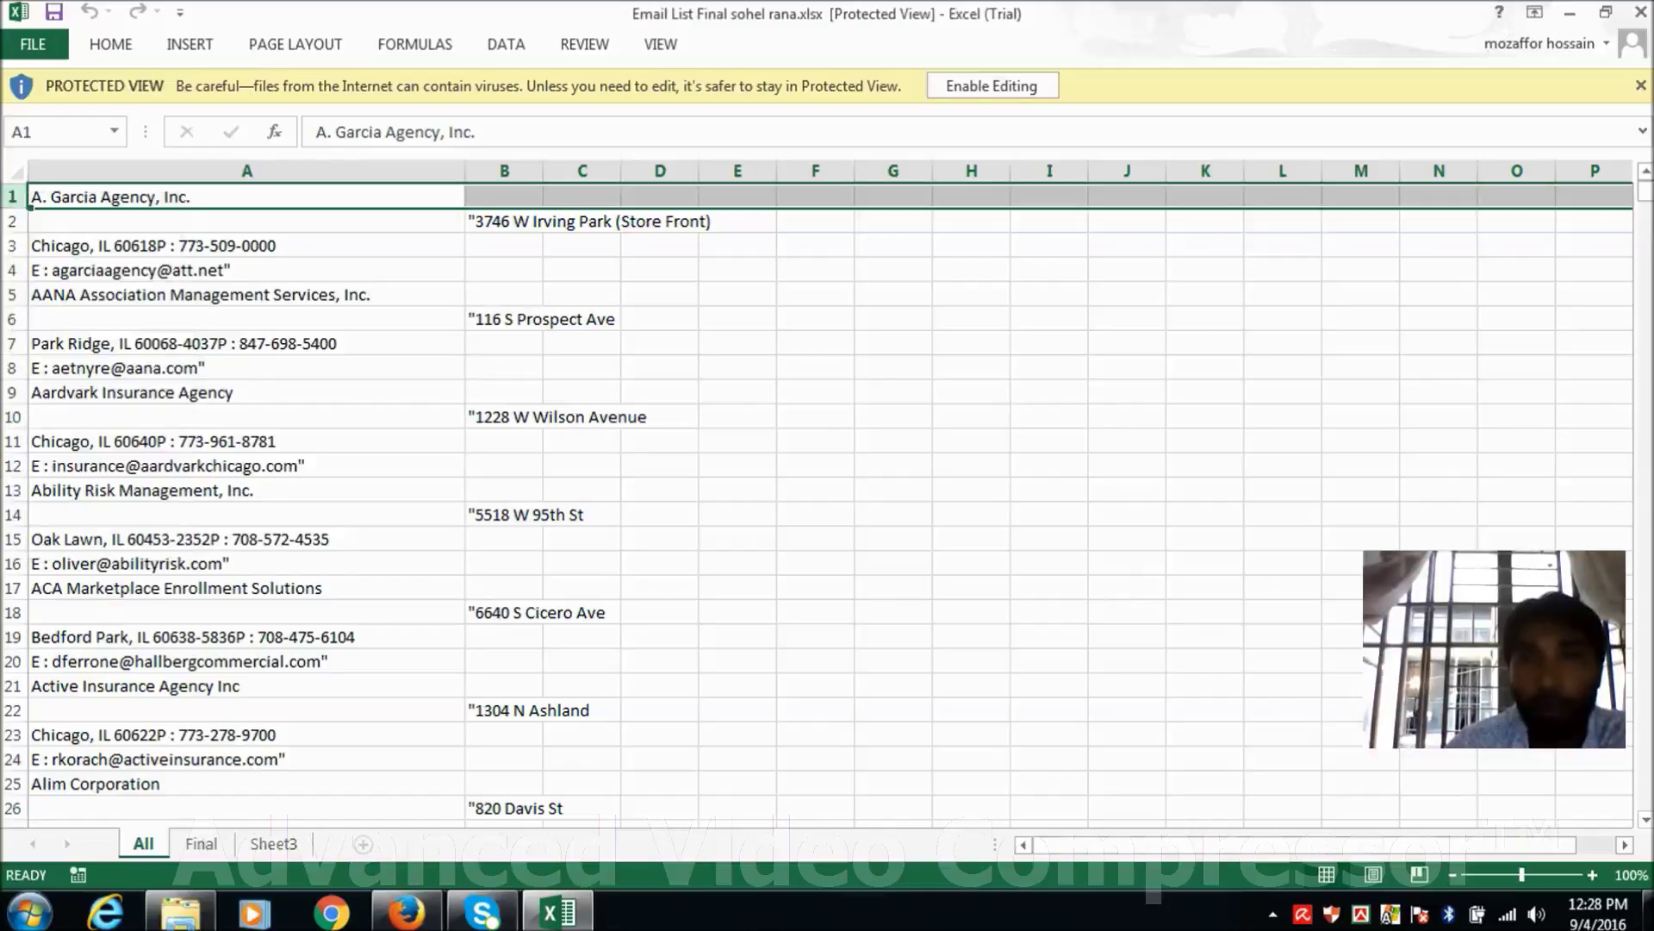
click(992, 86)
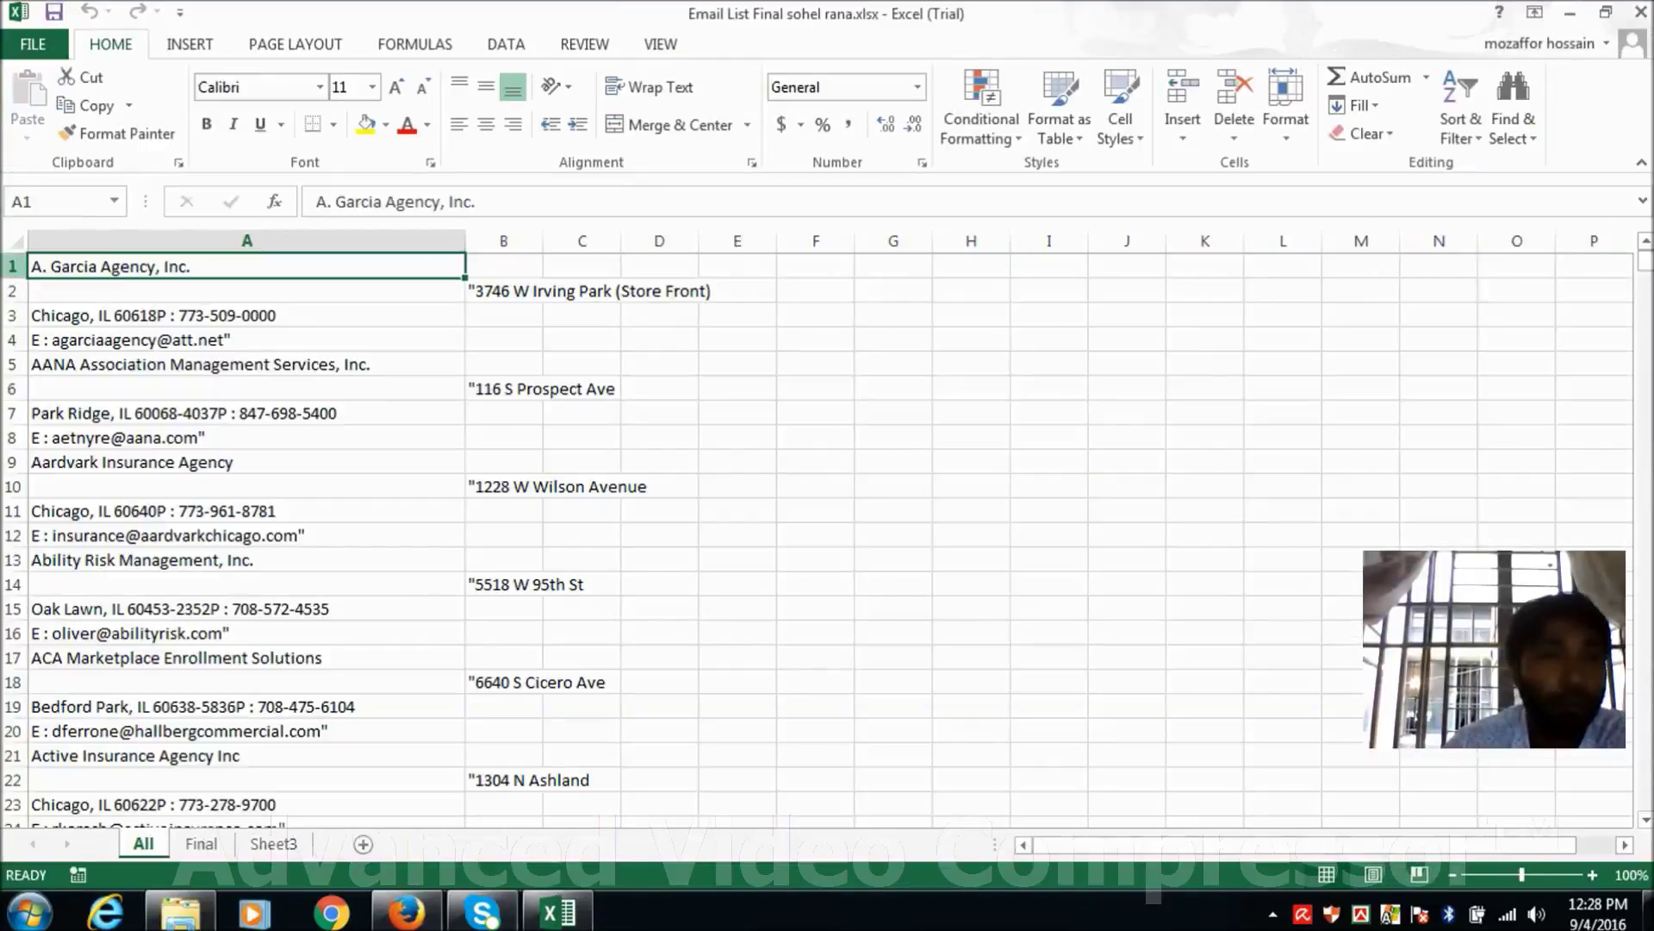
- Insert a blank row above row 1 of the All sheet
click(12, 266)
right_click(13, 266)
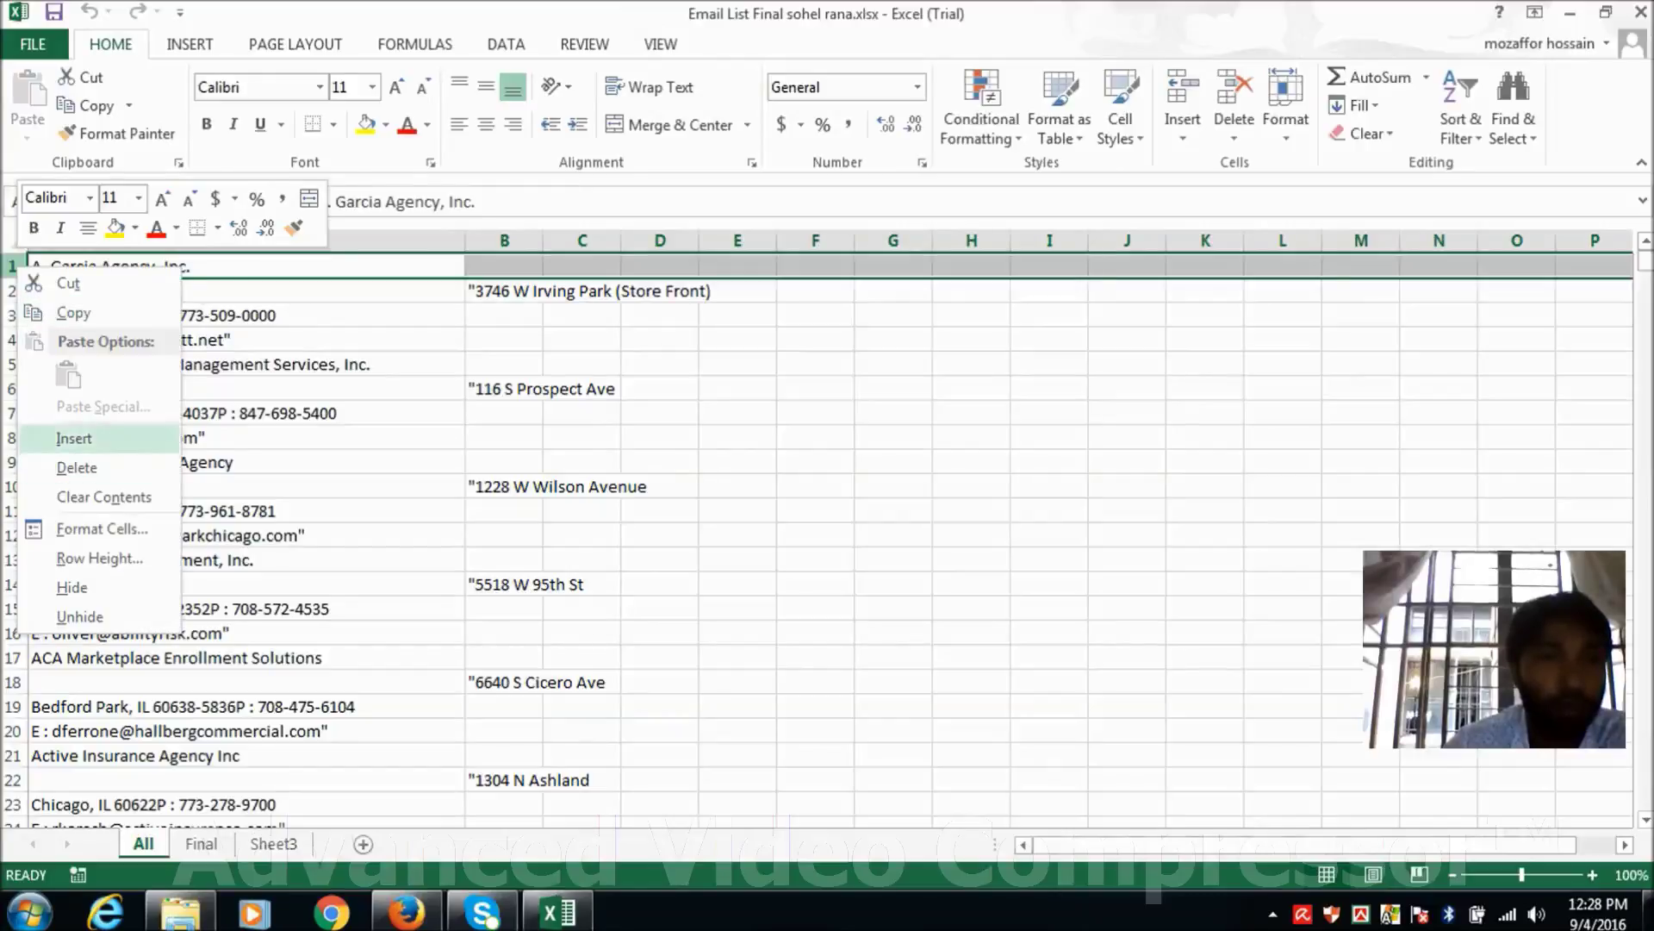
click(73, 437)
- Enter the heading 'Addess' in A1 and centre it in the cell
double_click(129, 266)
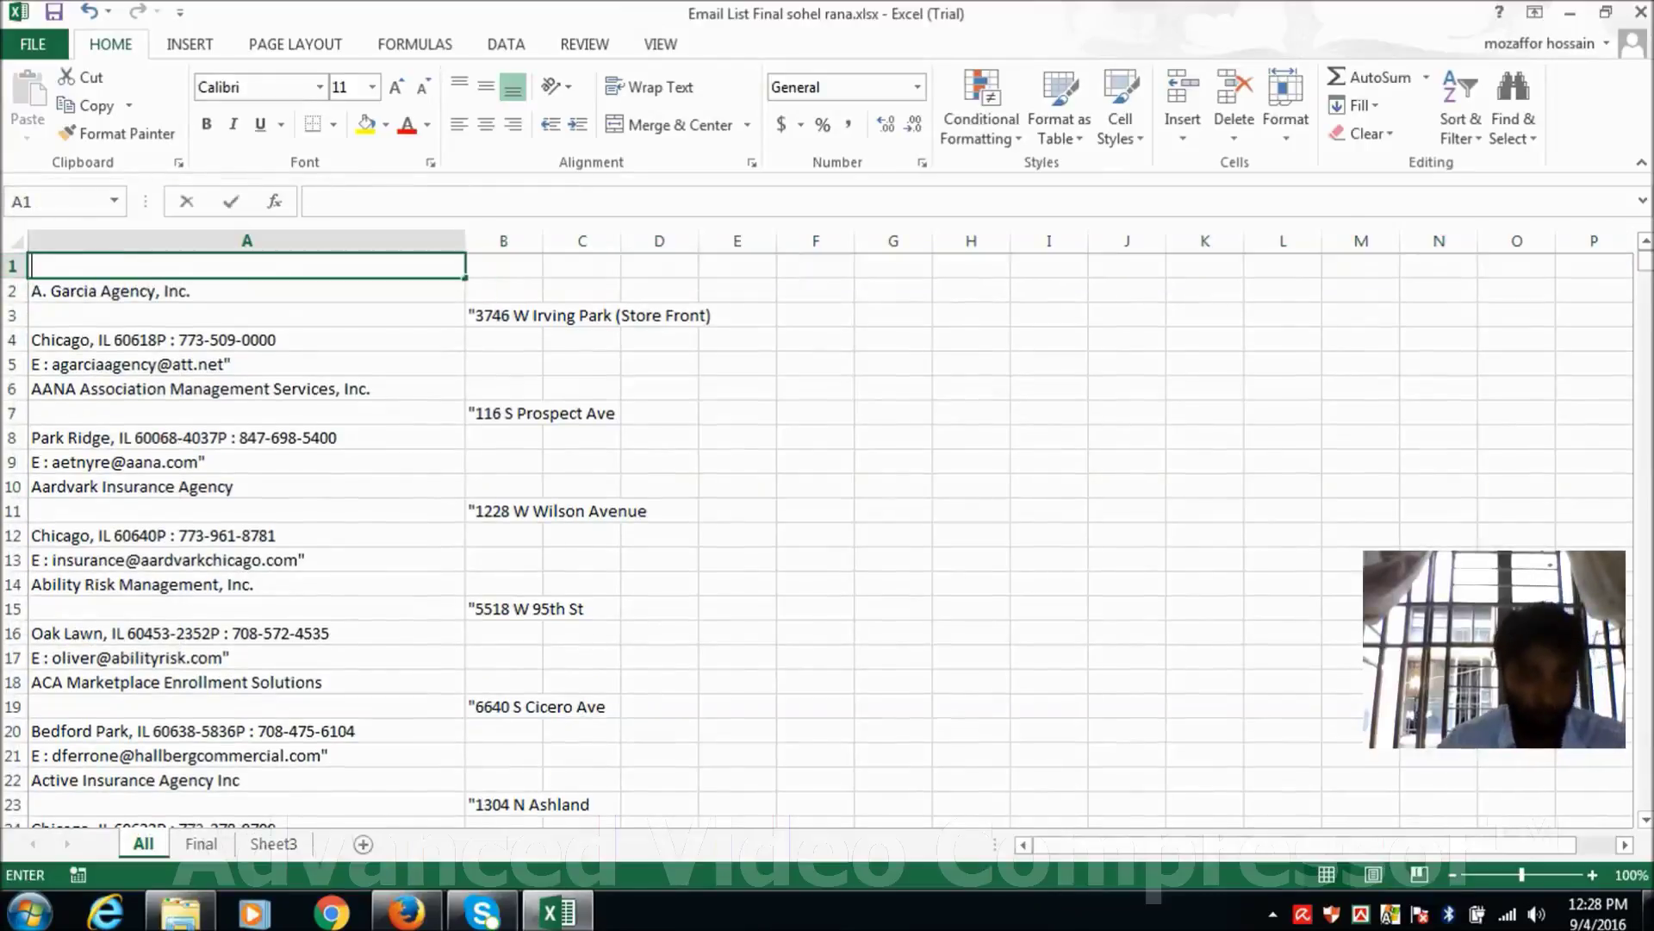
text(Addess)
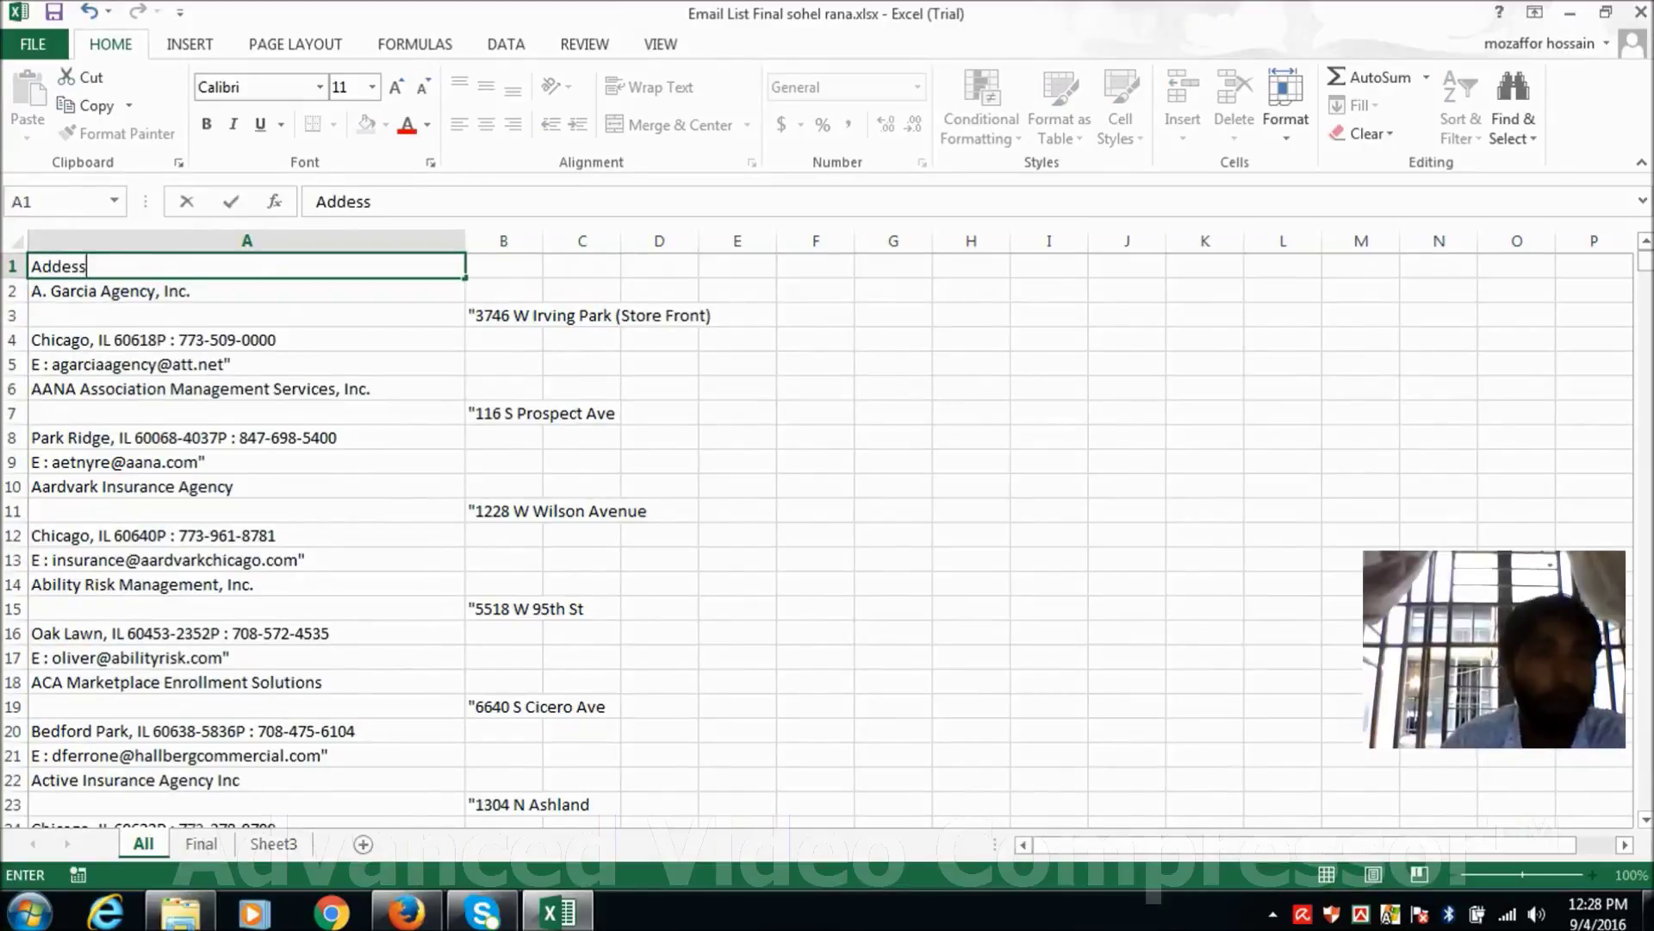
click(198, 389)
click(172, 267)
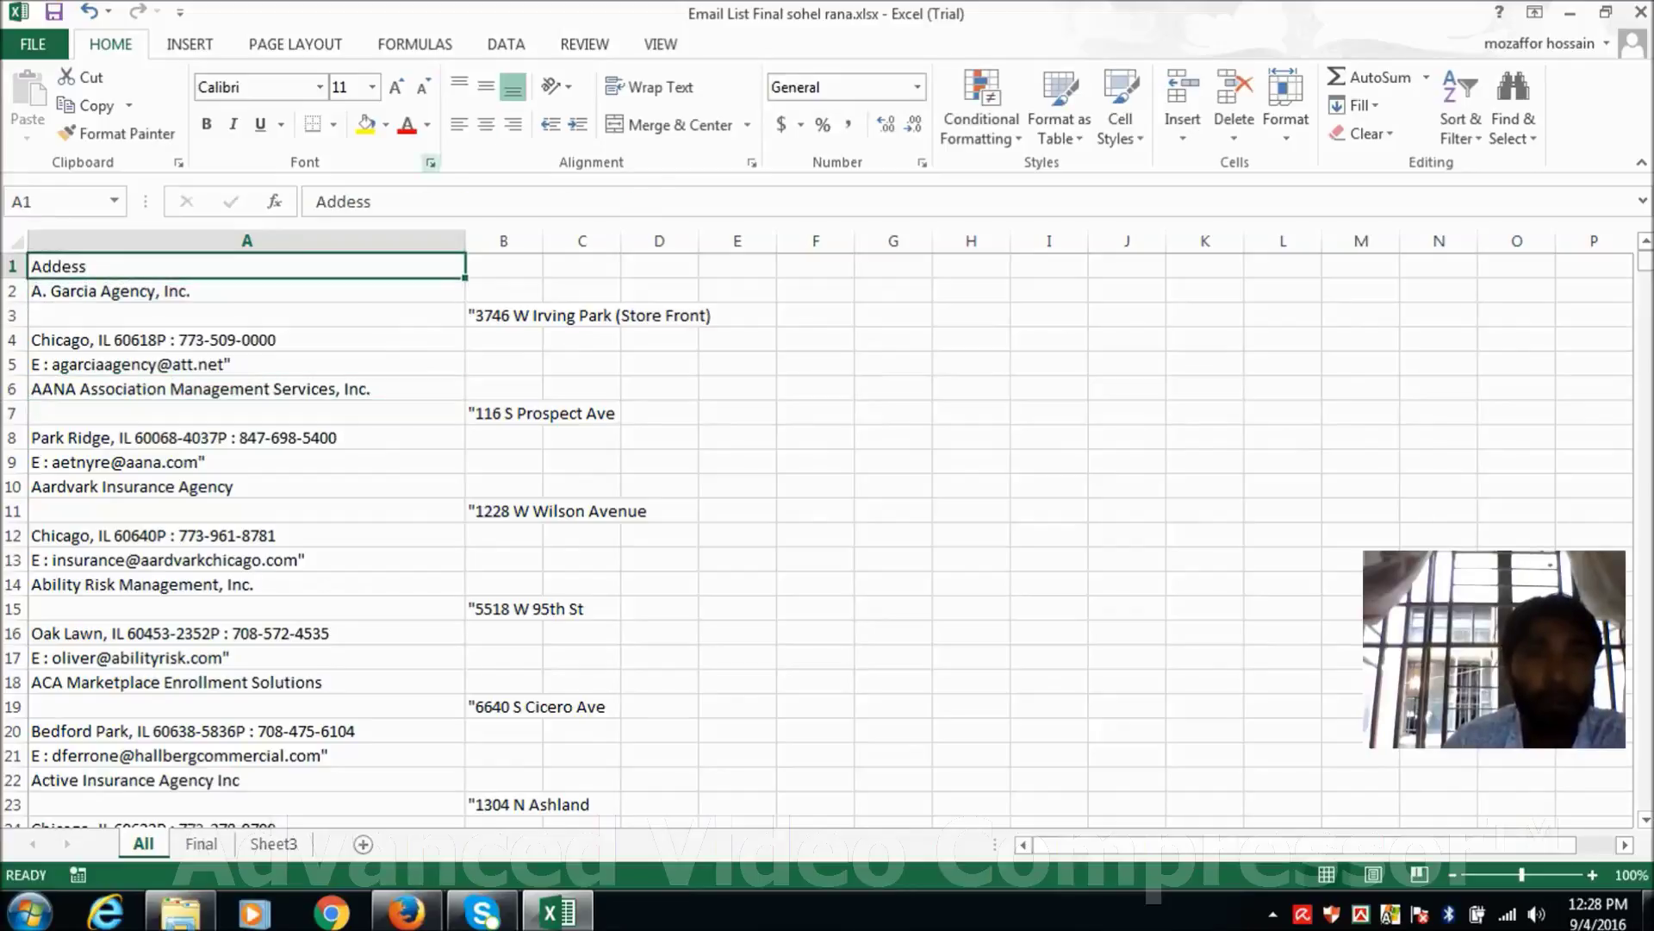
click(486, 124)
click(172, 314)
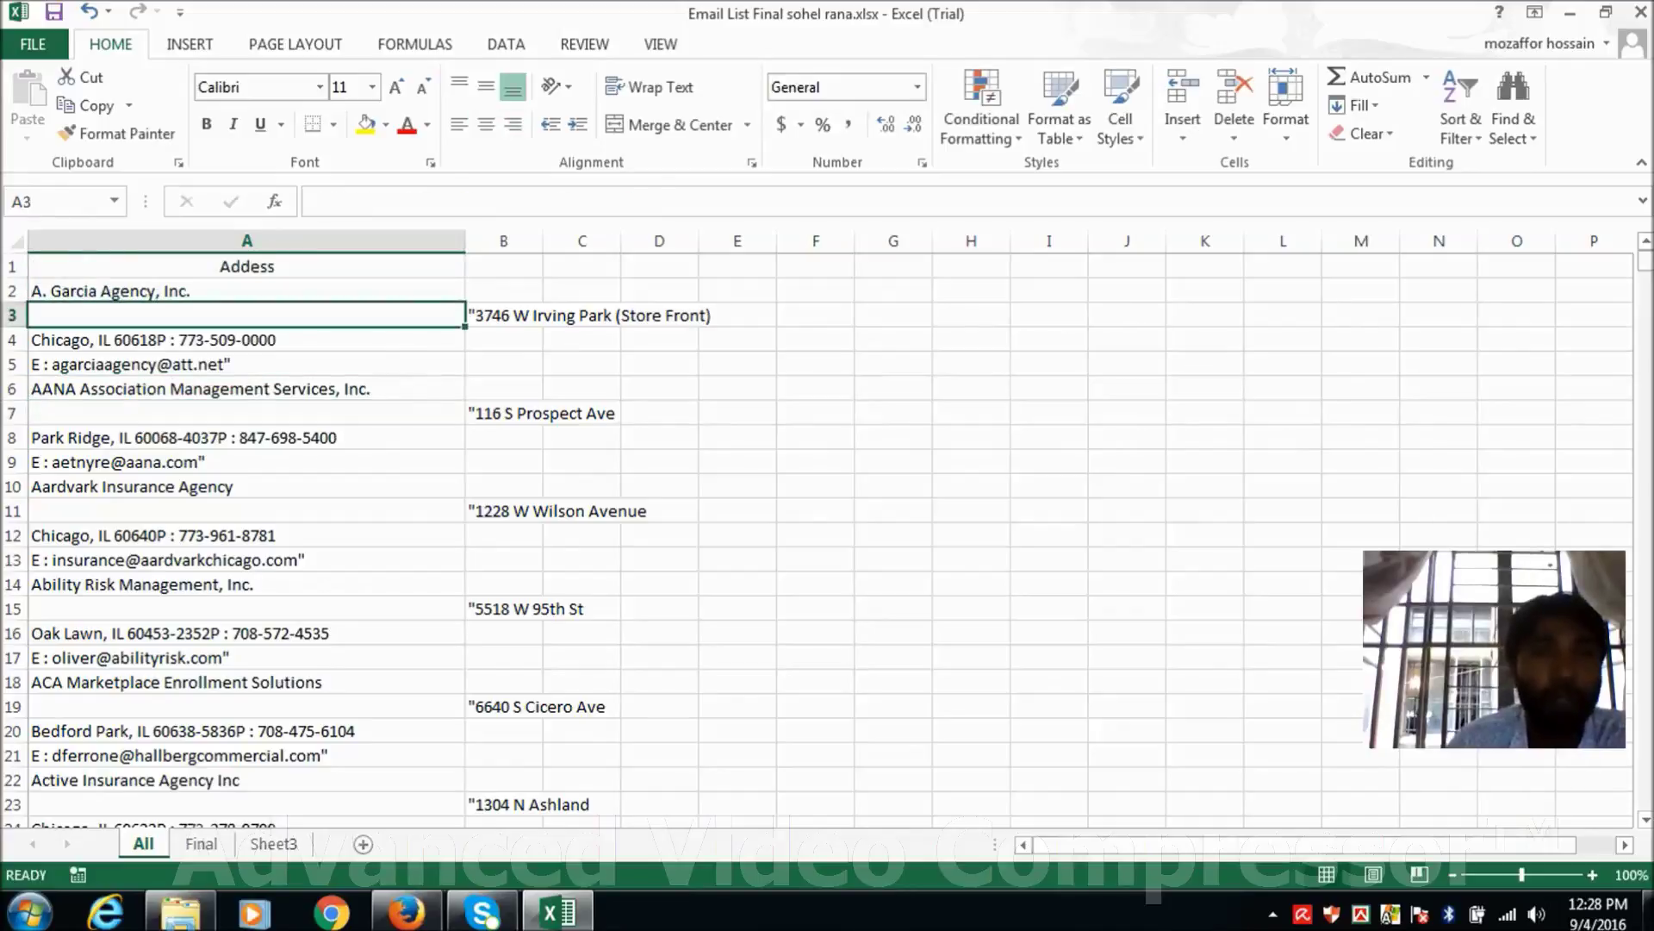
click(172, 267)
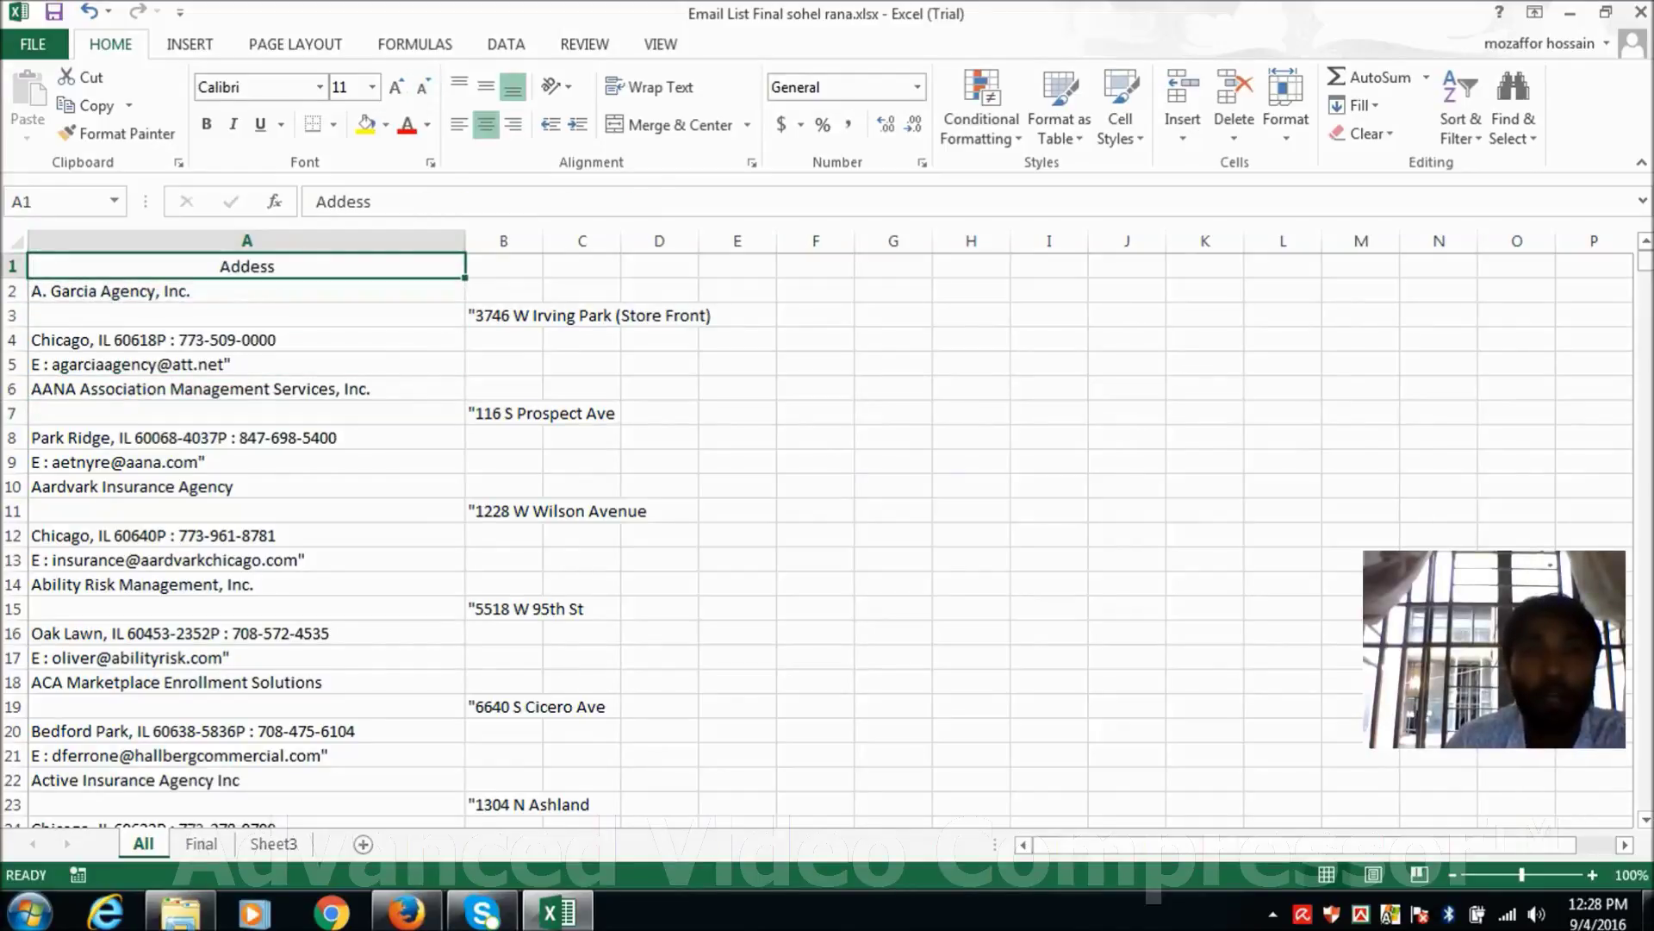
click(506, 44)
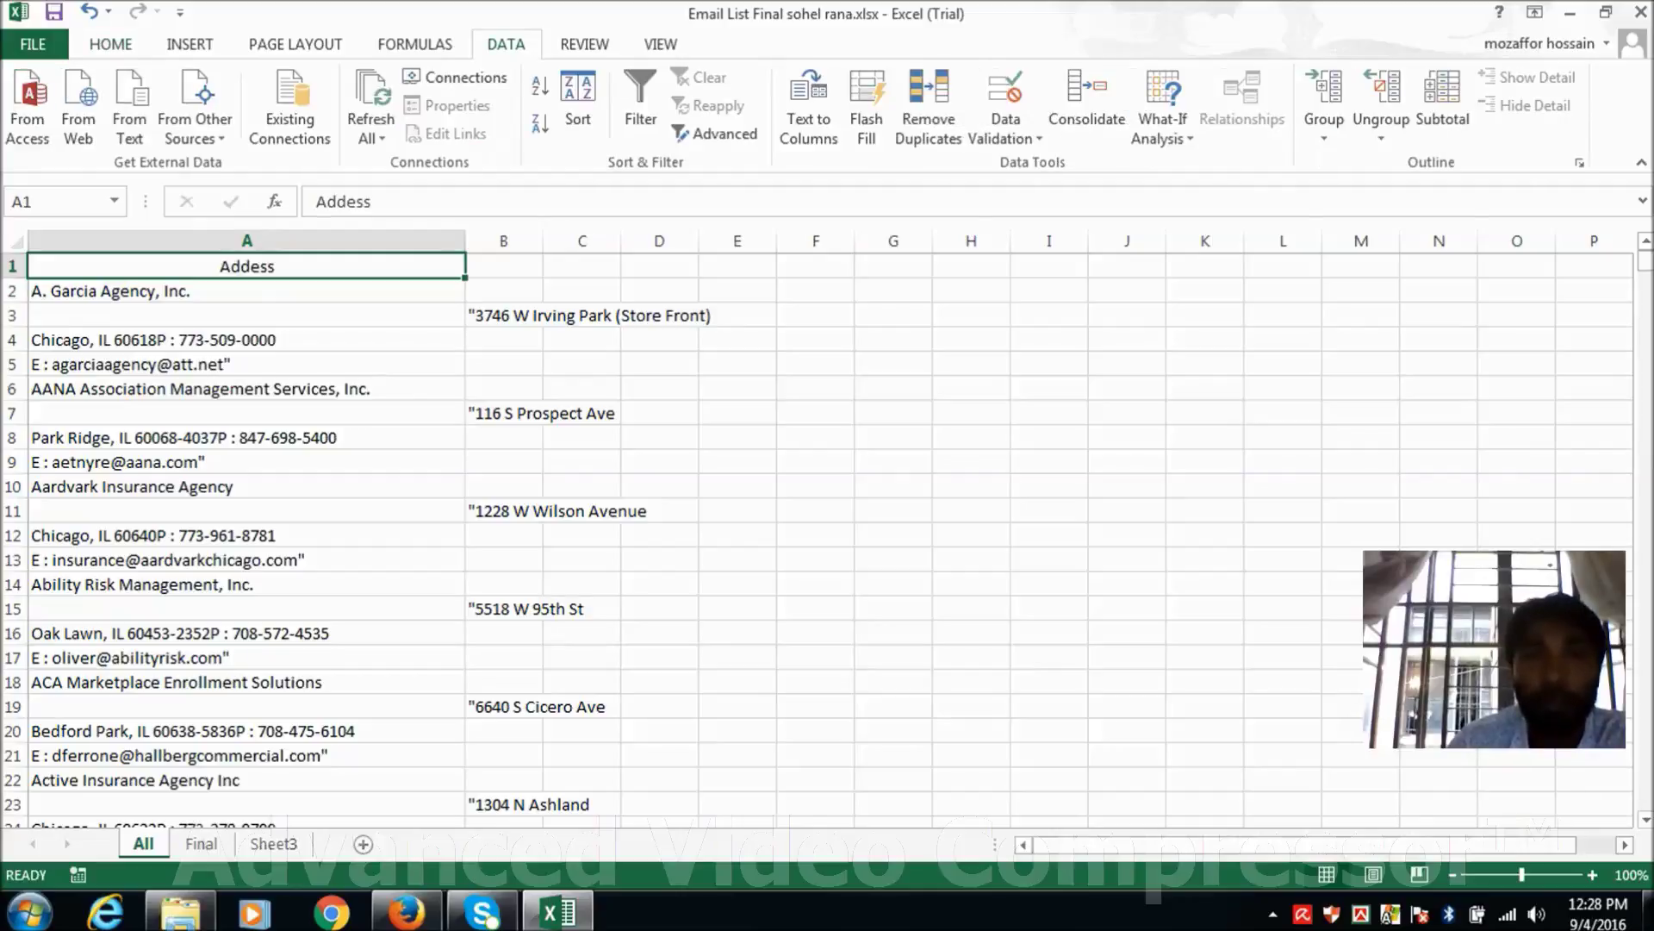
- Turn on filtering and filter the Addess column to entries containing '@', showing 1599 of 6554
click(640, 103)
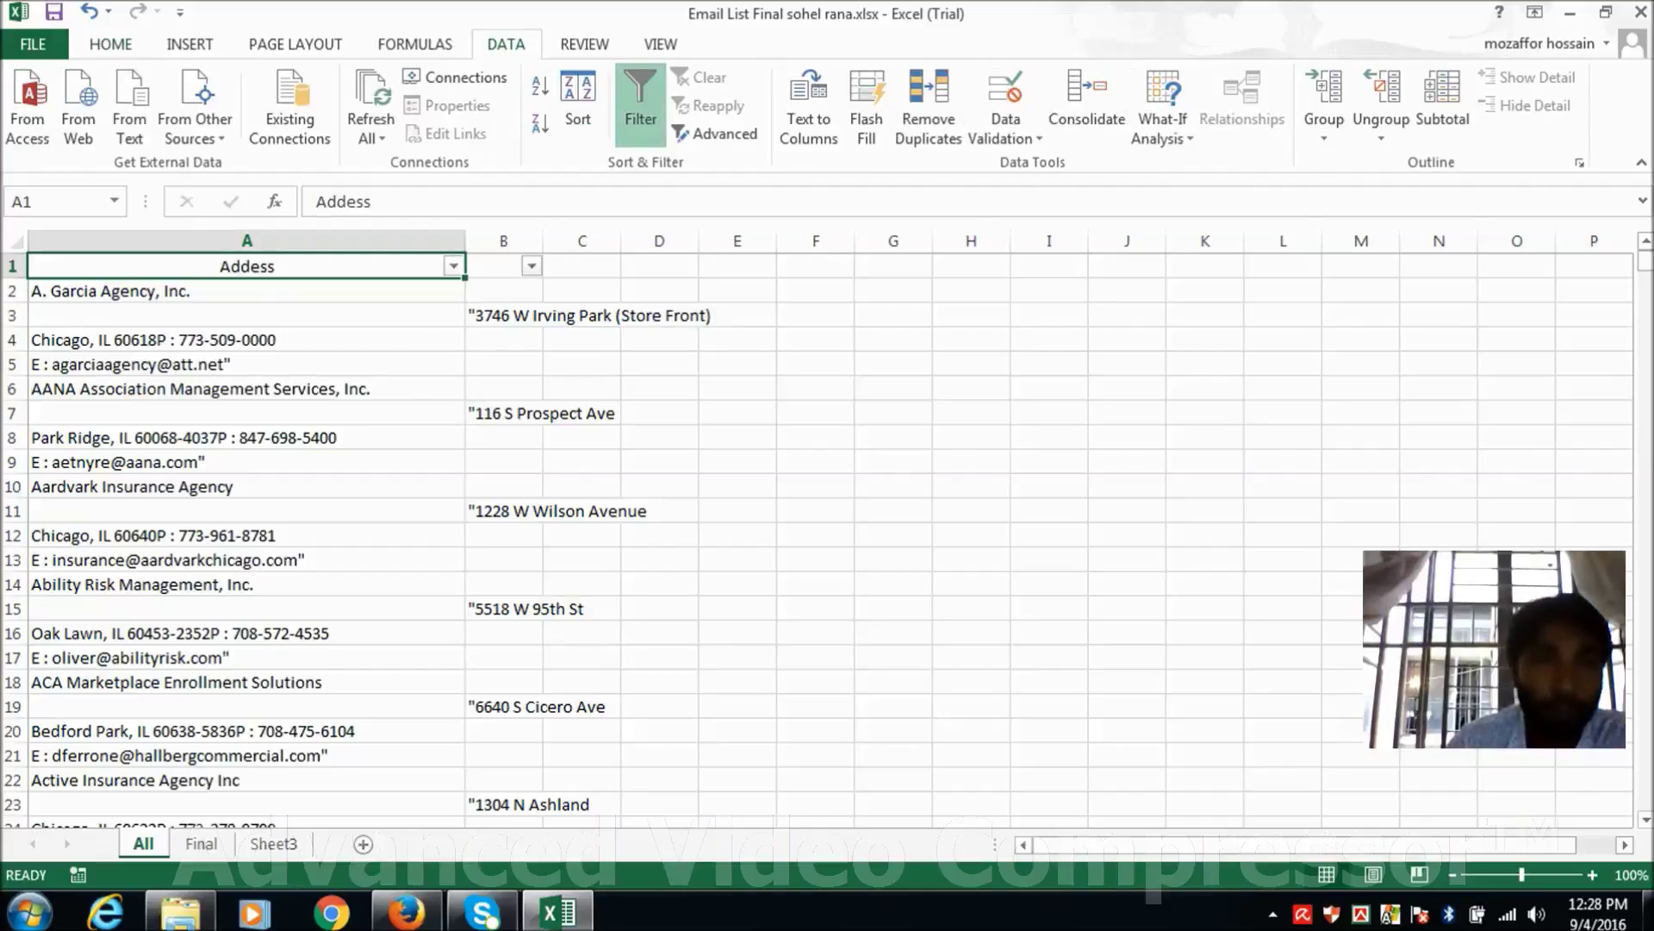
click(454, 266)
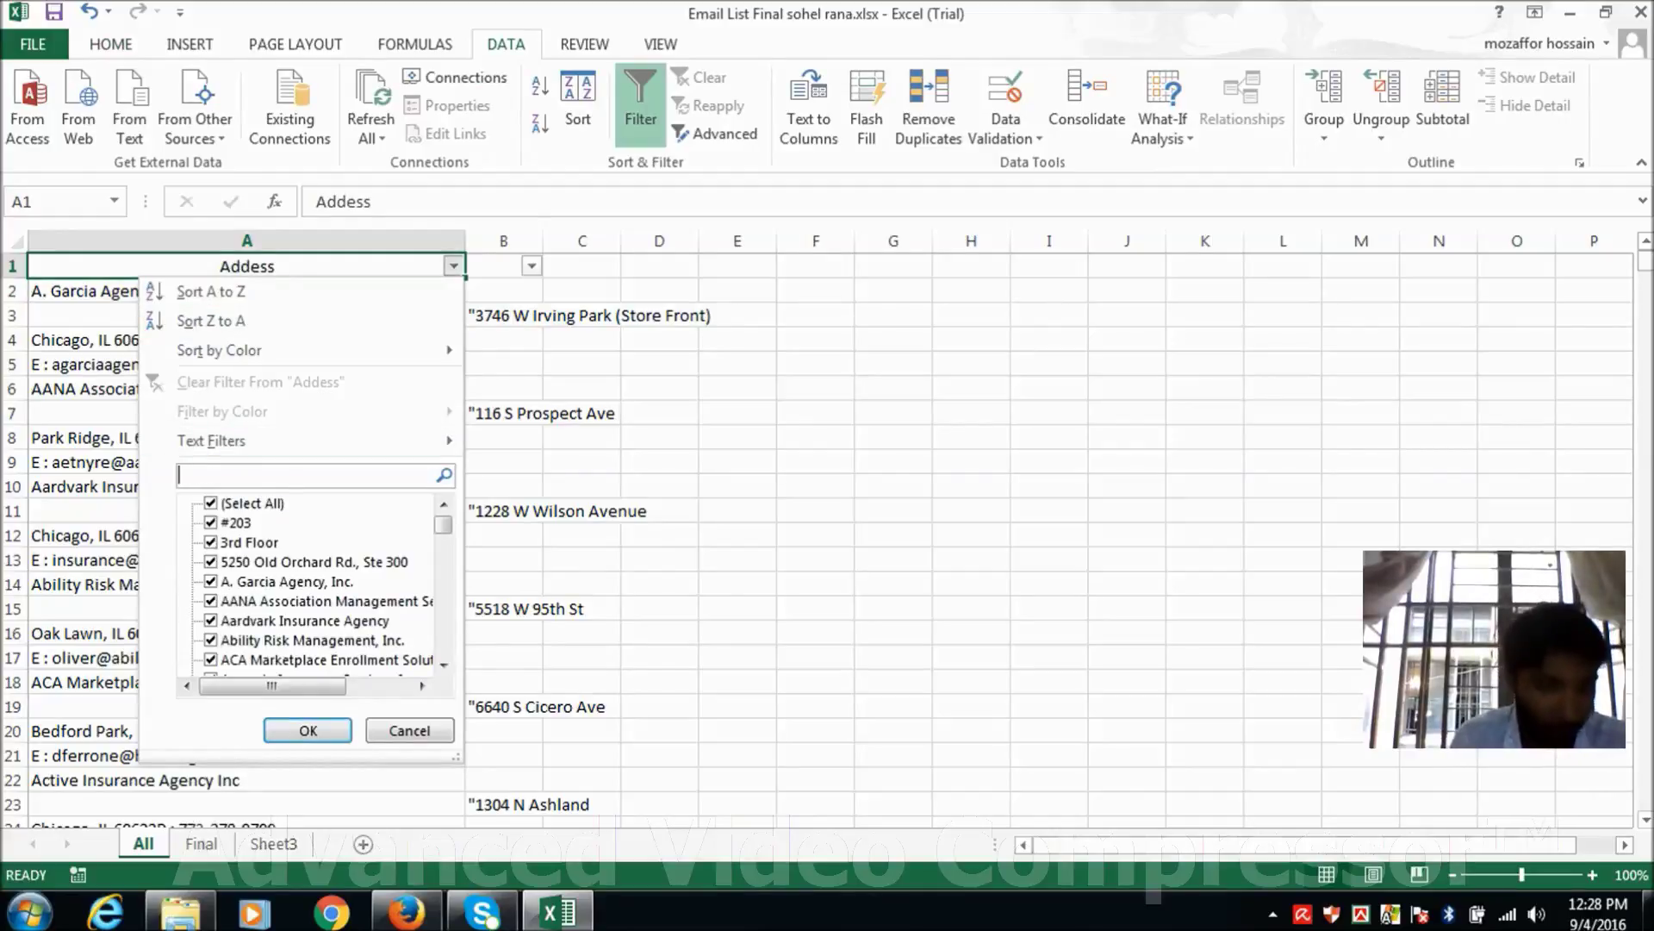
text(@)
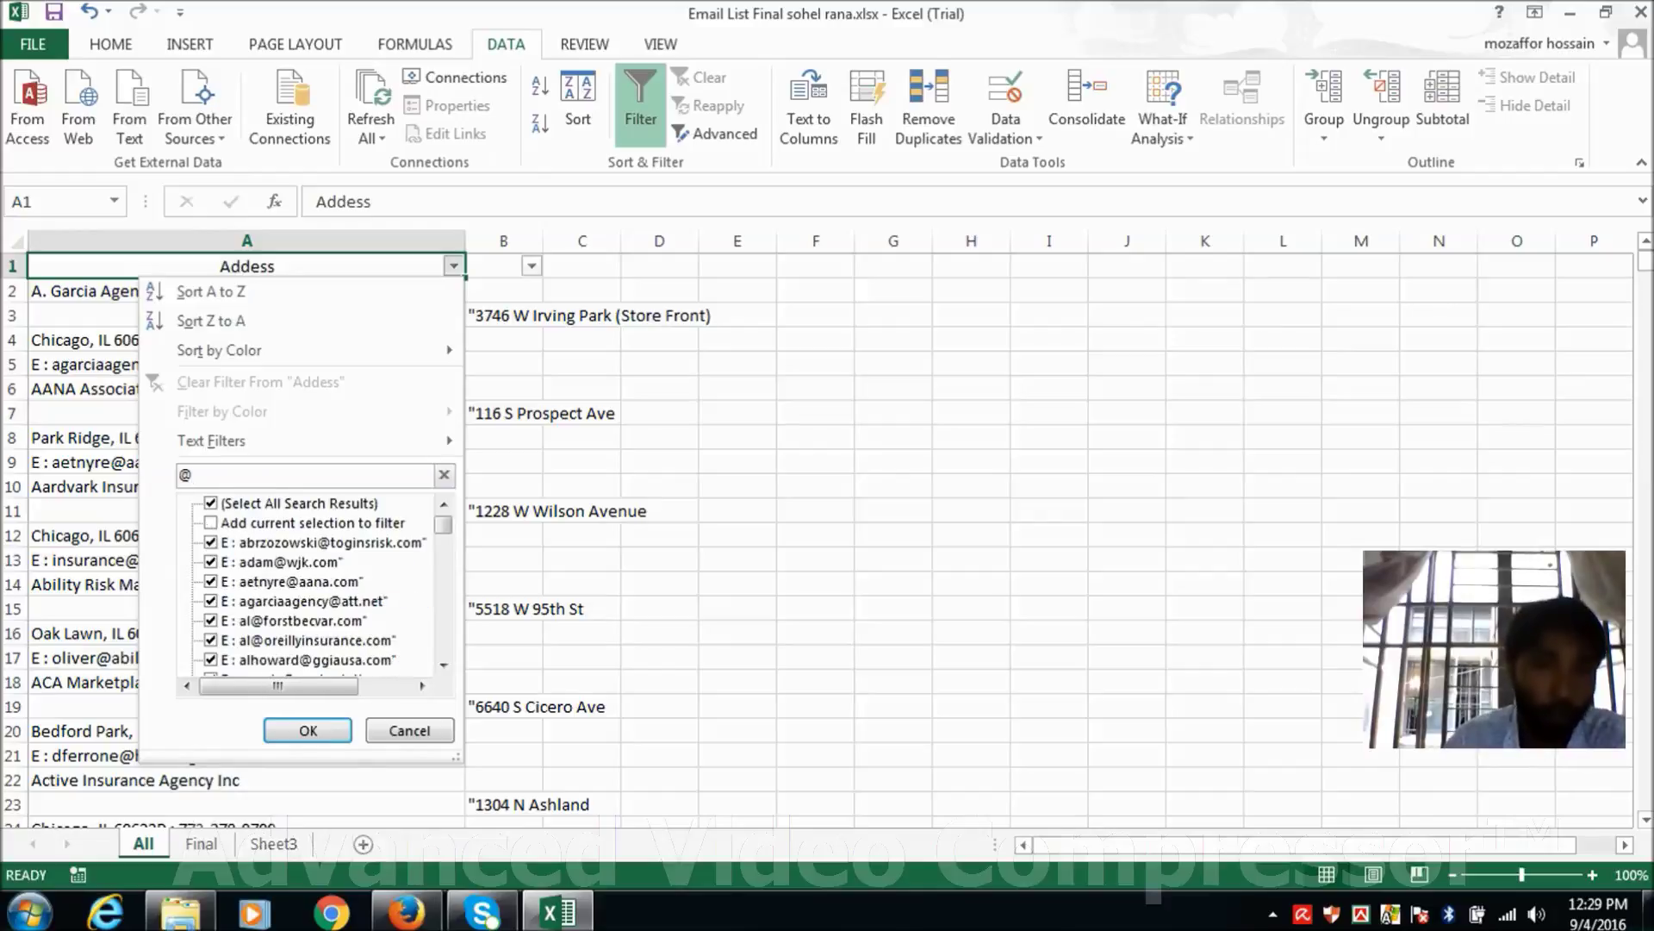
click(307, 730)
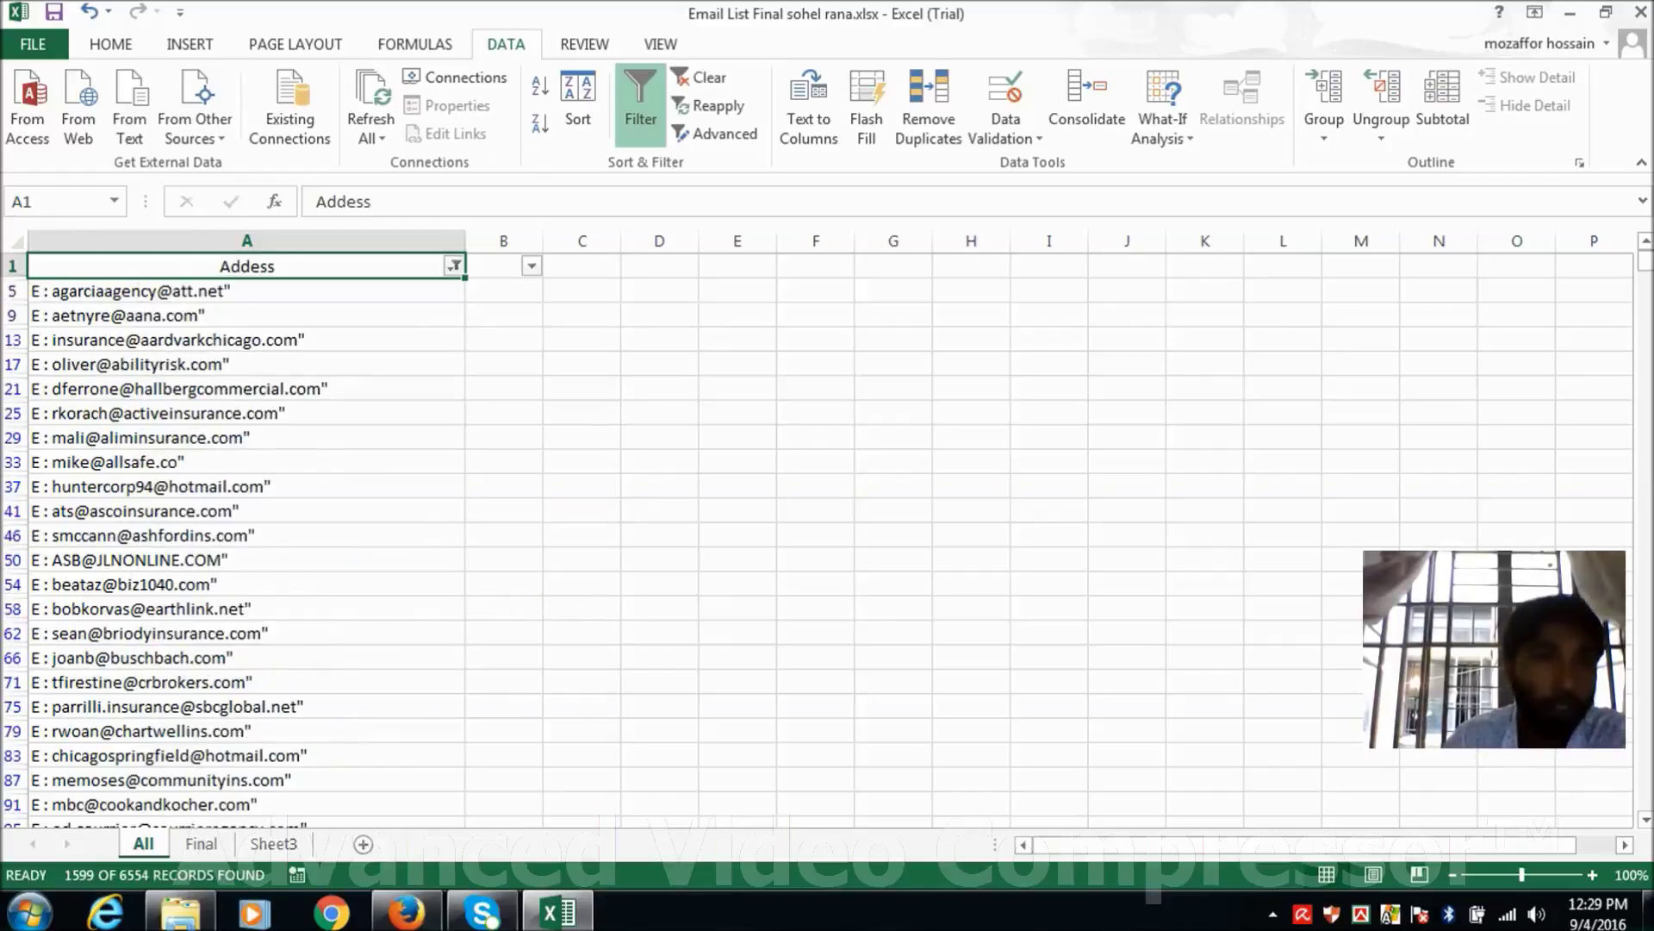
- Select and copy all filtered email rows, then add a new blank Sheet1
scroll(163, 543, down, 1)
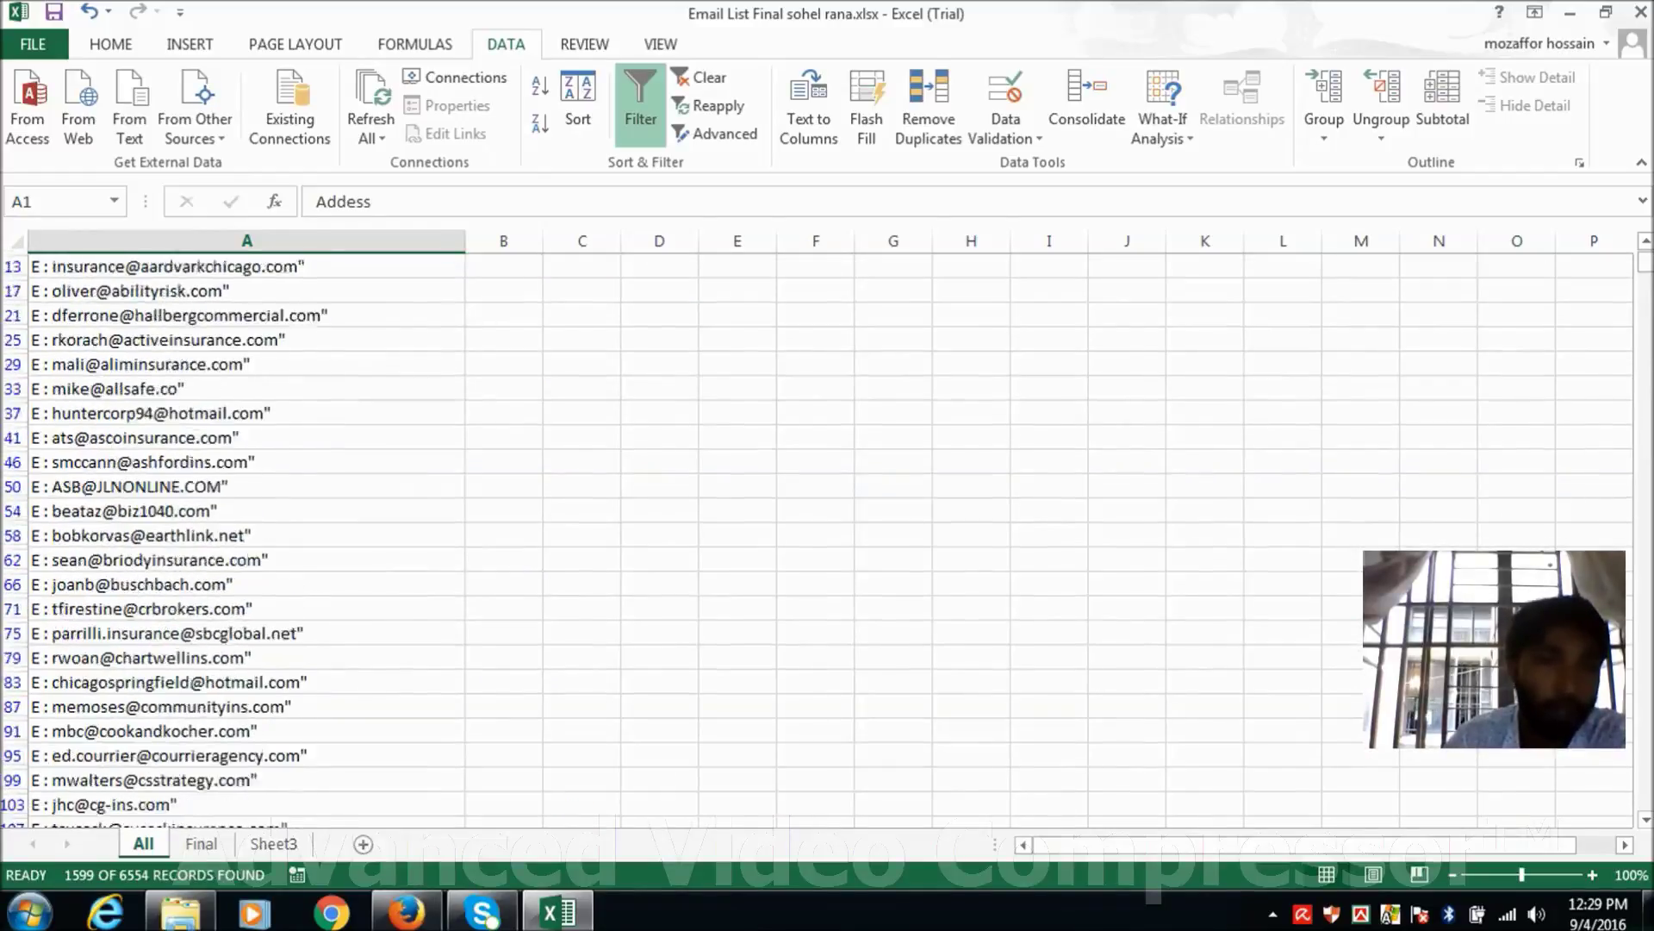
scroll(164, 543, up, 1)
scroll(164, 543, down, 1)
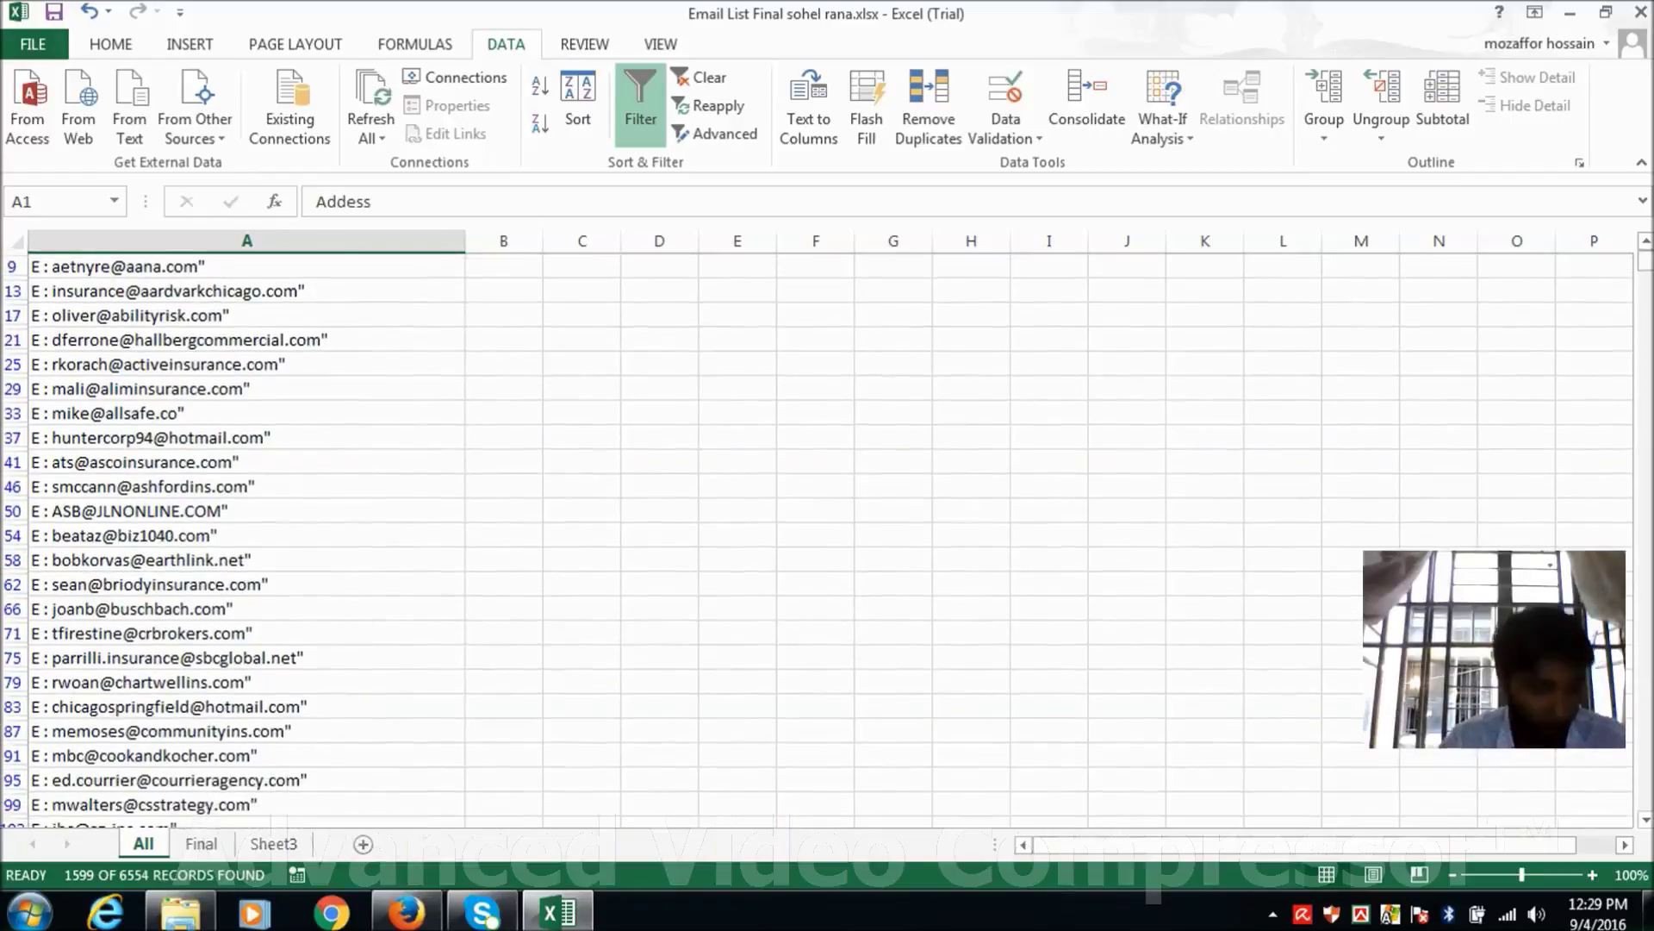
scroll(164, 543, up, 1)
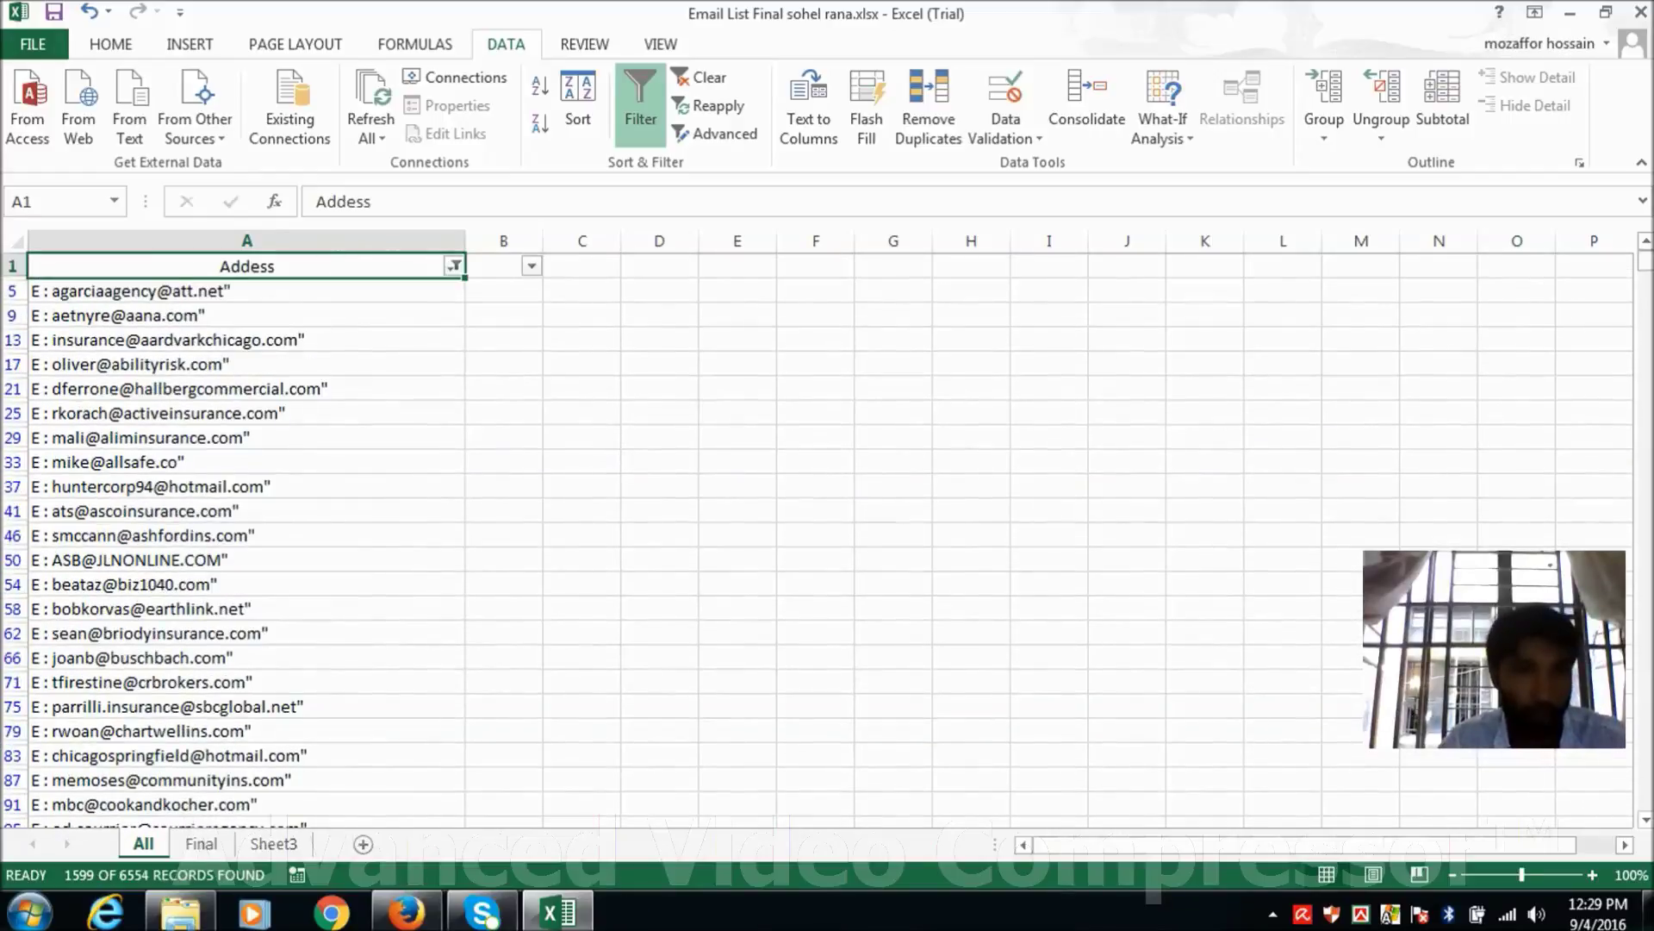
key(ctrl+shift+Down)
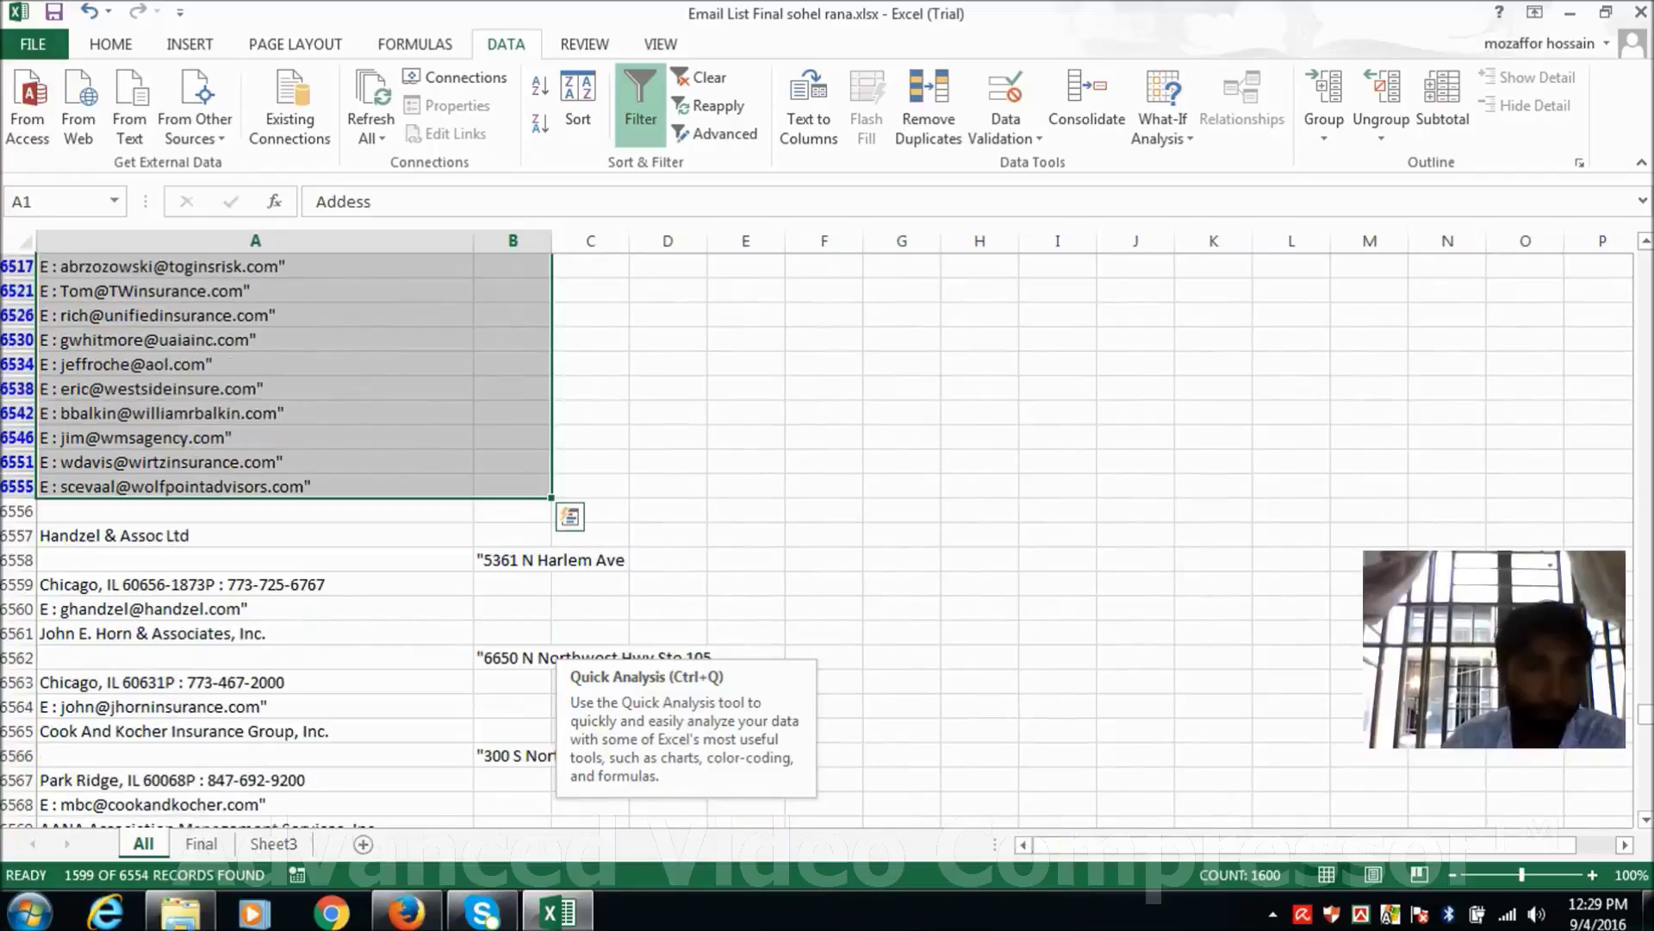
scroll(259, 517, up, 2)
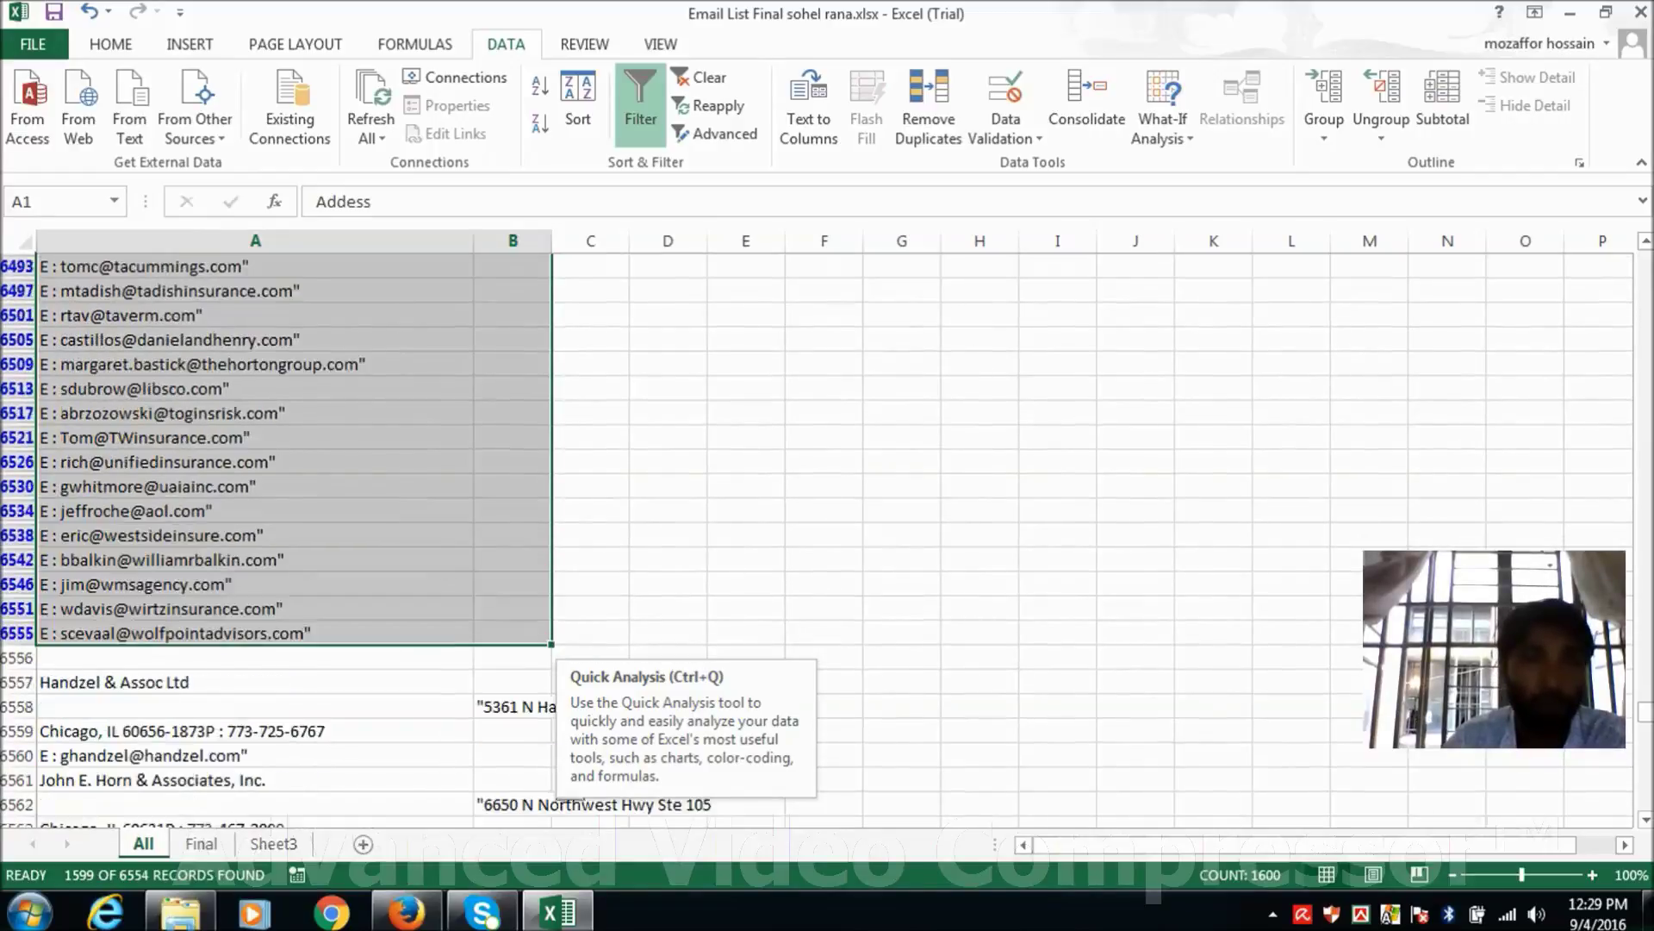
scroll(258, 517, up, 4)
scroll(259, 517, up, 4)
scroll(258, 517, up, 3)
scroll(258, 517, up, 2)
scroll(259, 517, up, 3)
scroll(259, 517, up, 3)
scroll(259, 517, up, 4)
scroll(258, 517, up, 2)
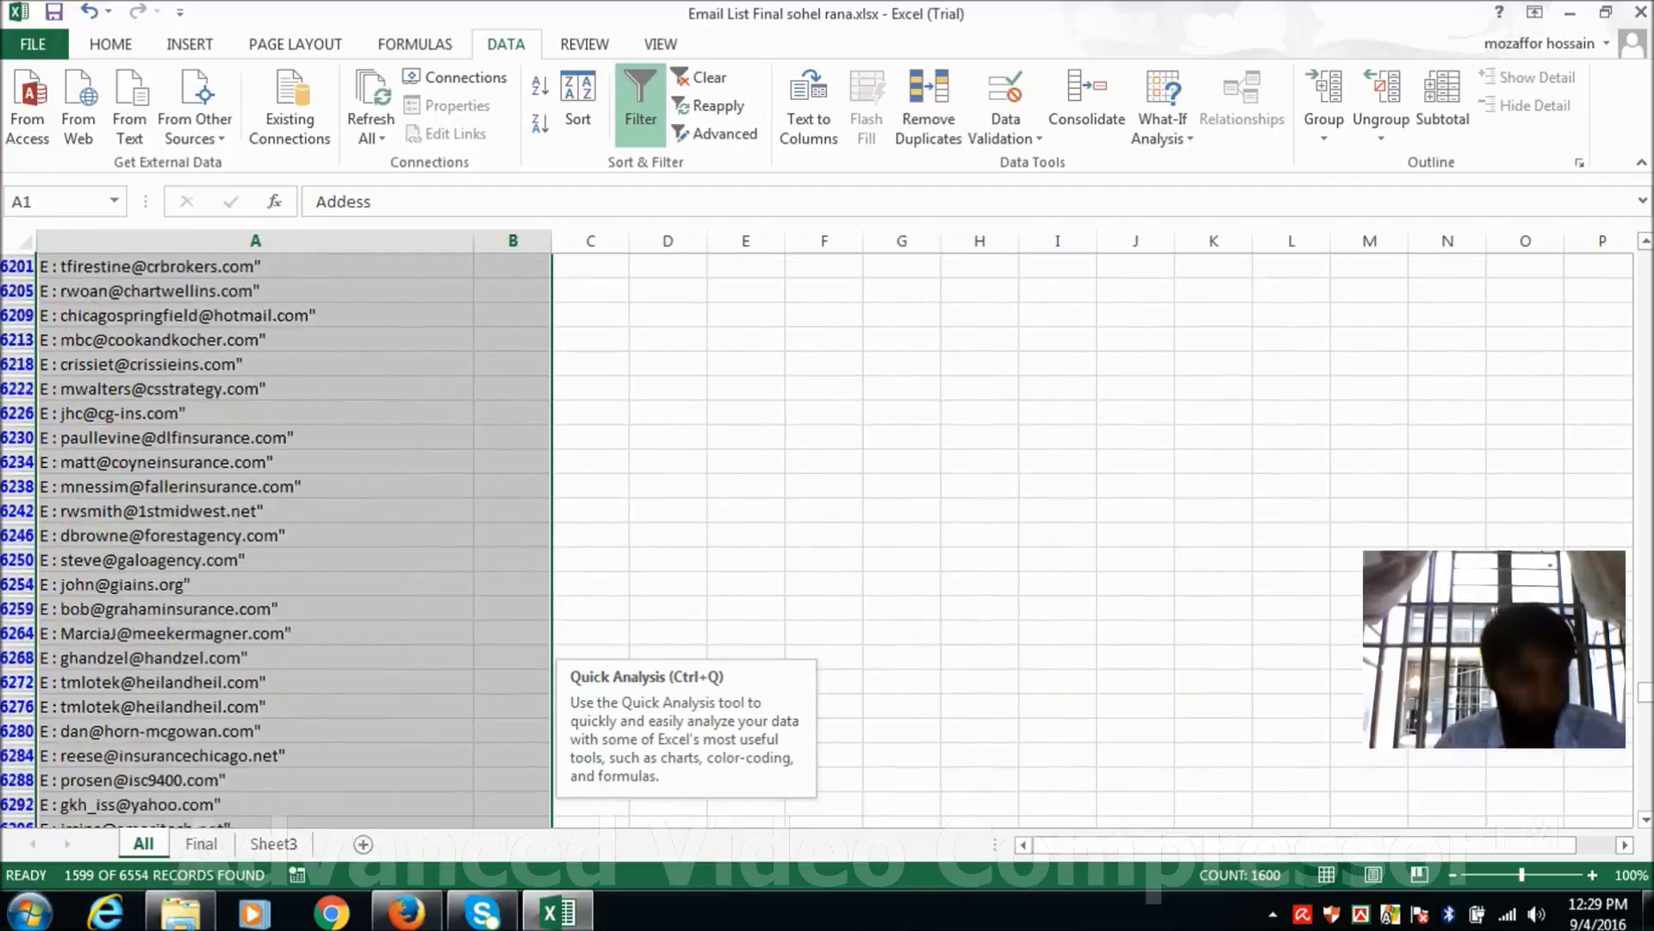
scroll(259, 517, up, 2)
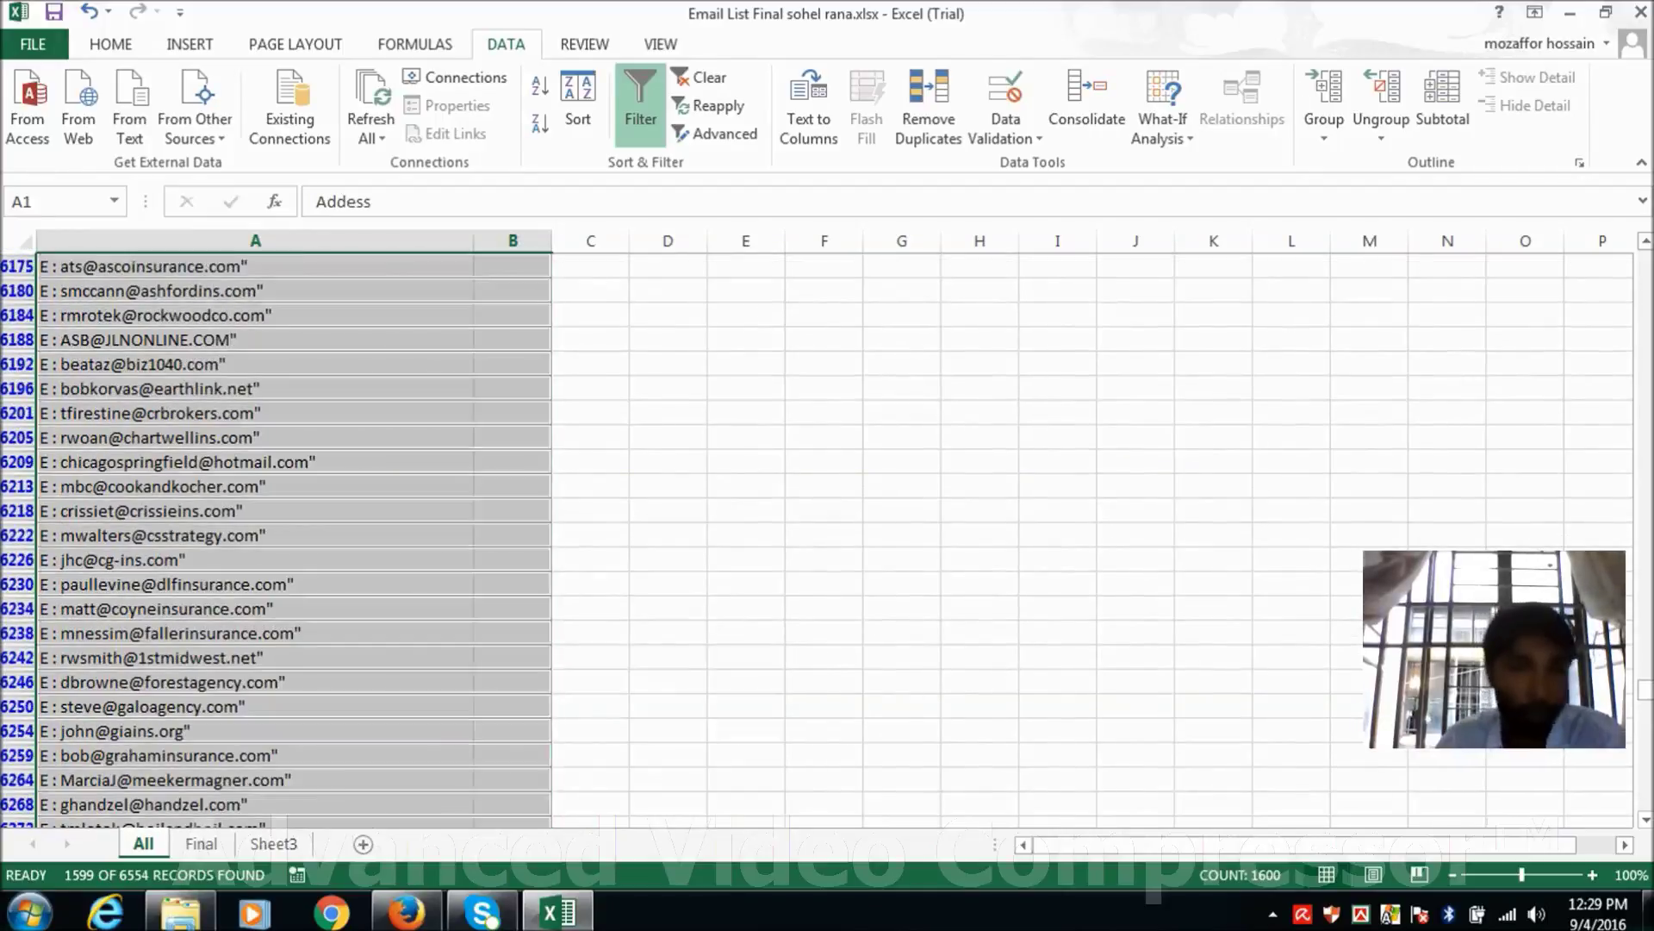
key(ctrl+c)
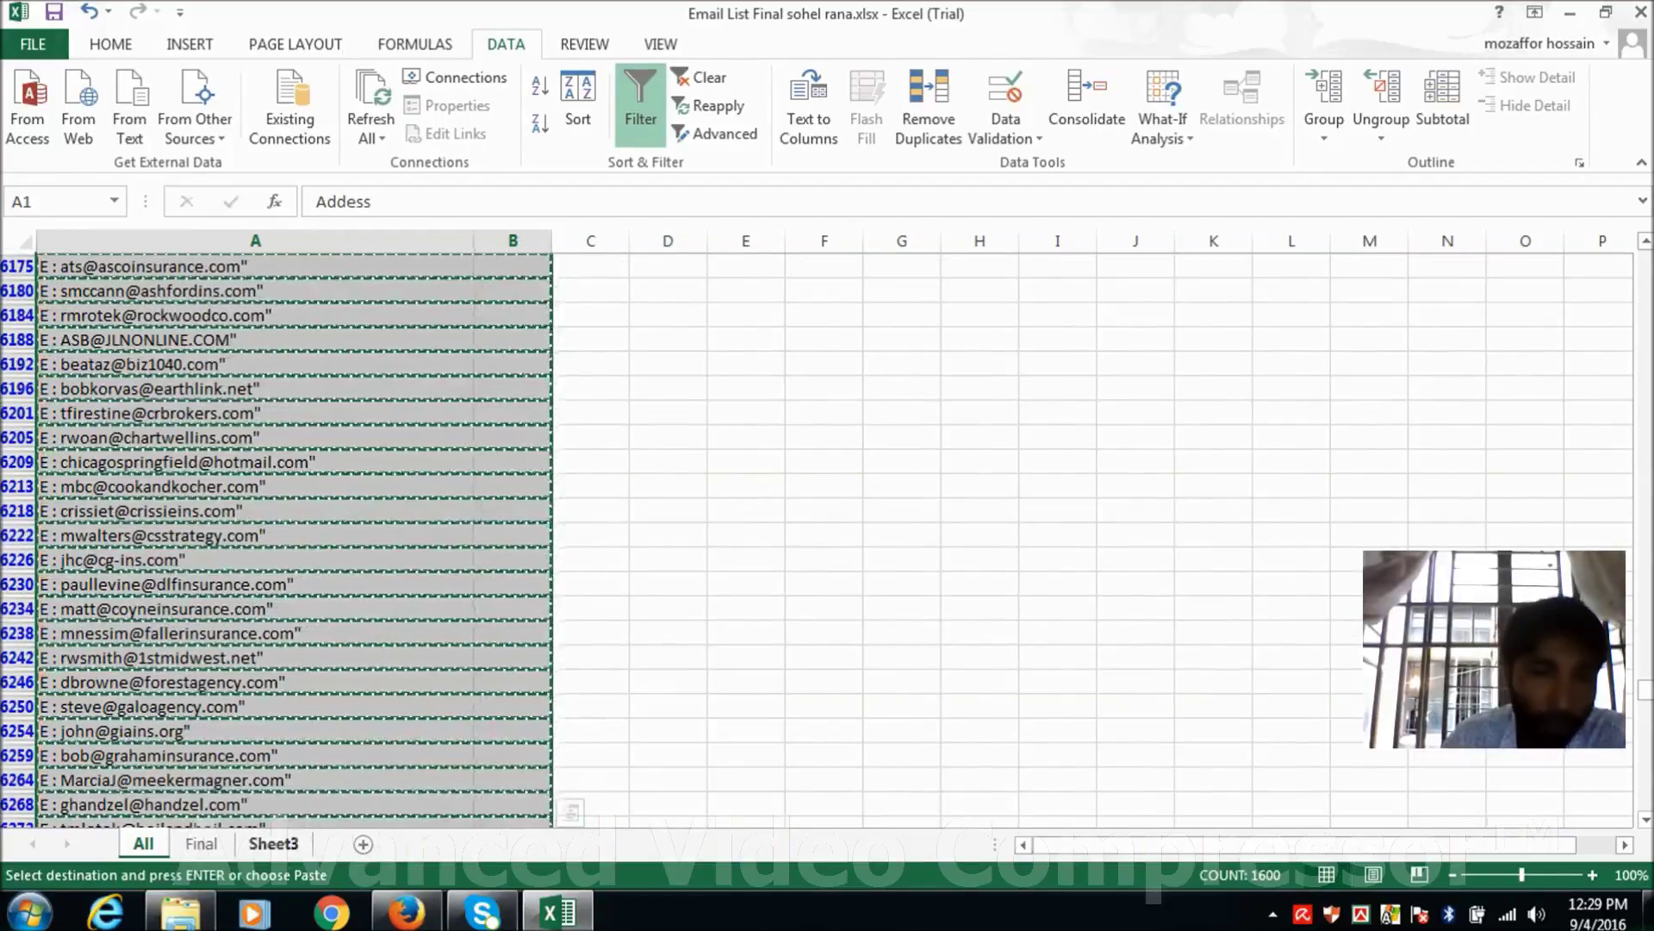
click(363, 844)
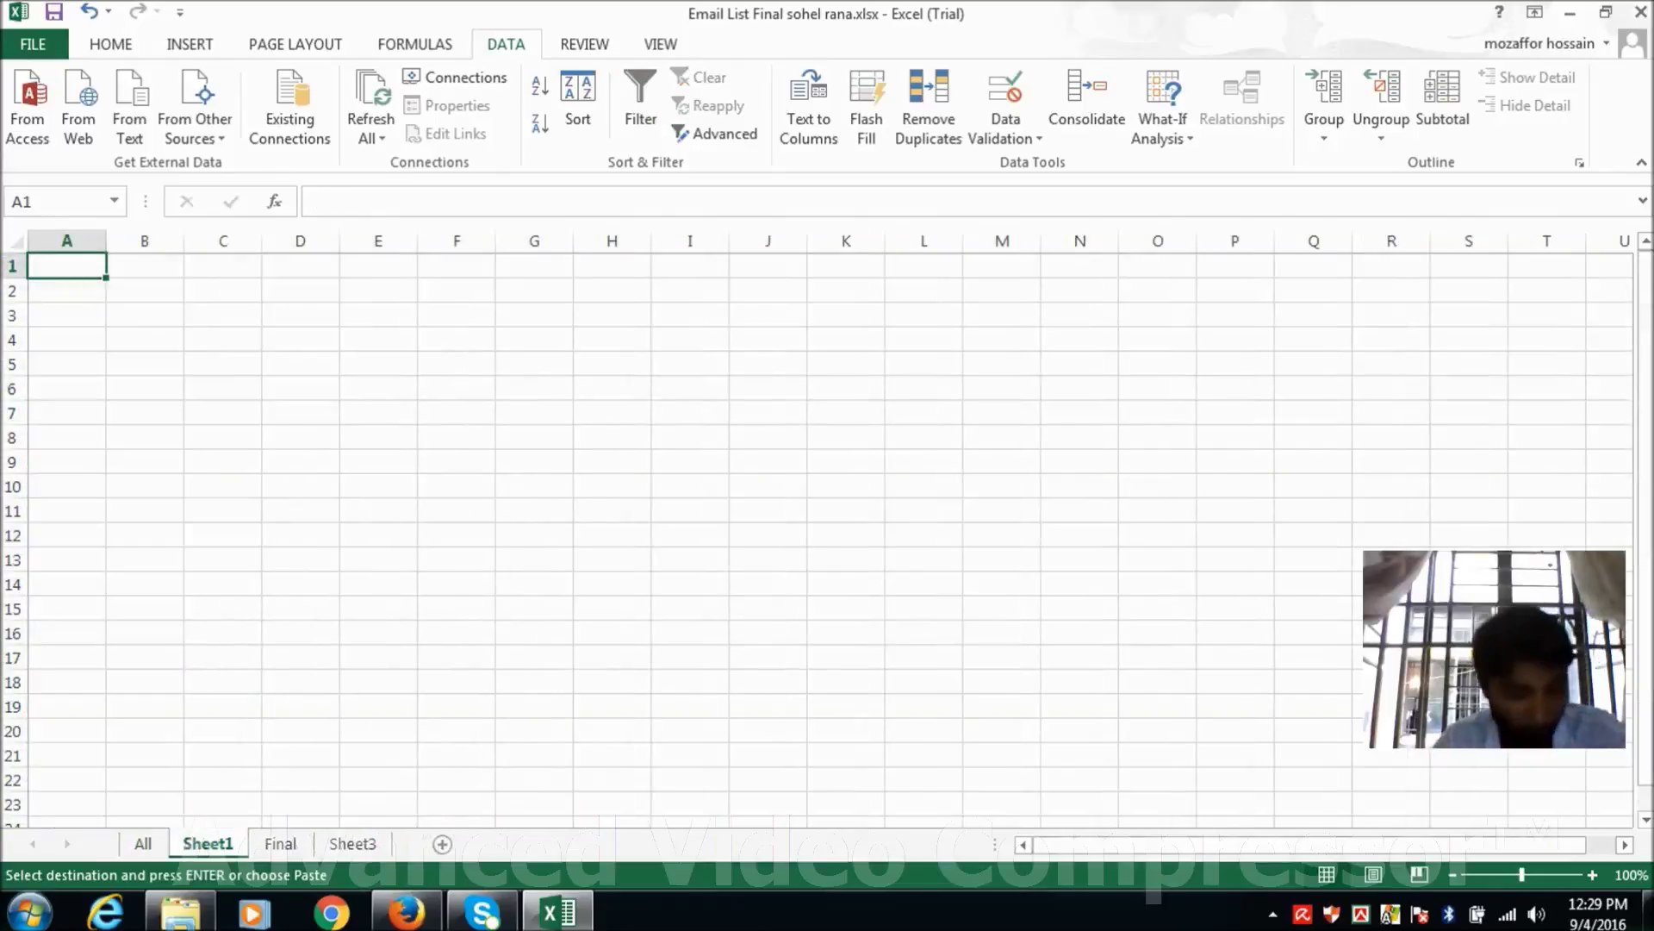
- Paste the copied emails into A1 of Sheet1 and autofit column A to the addresses
key(ctrl+v)
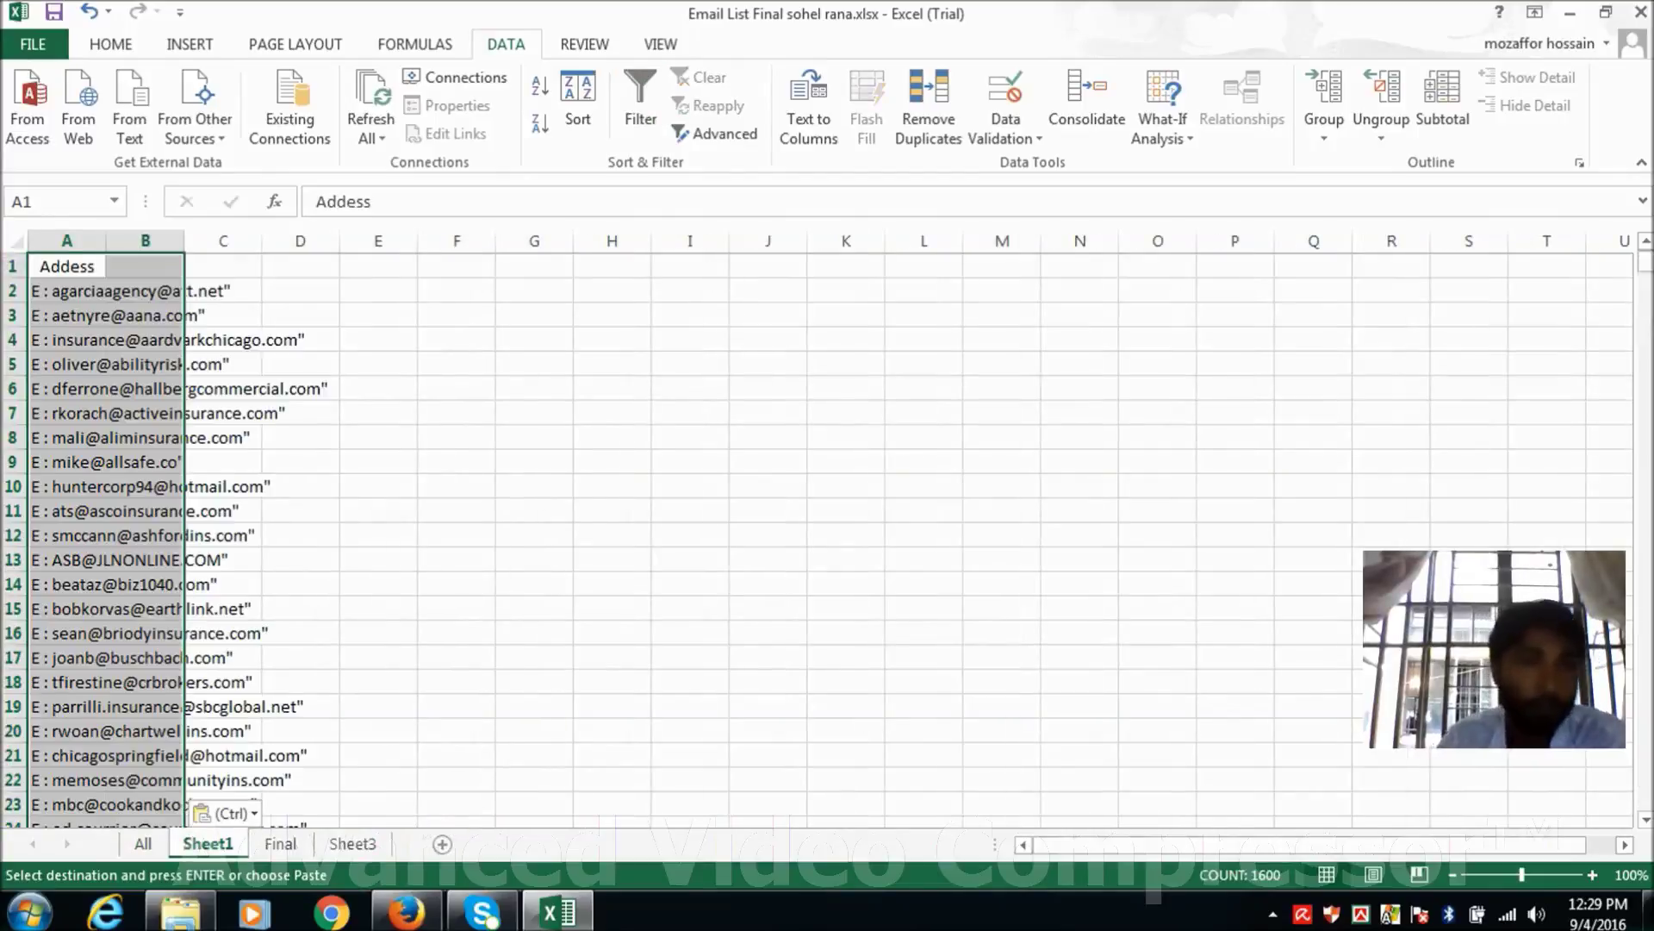
double_click(105, 240)
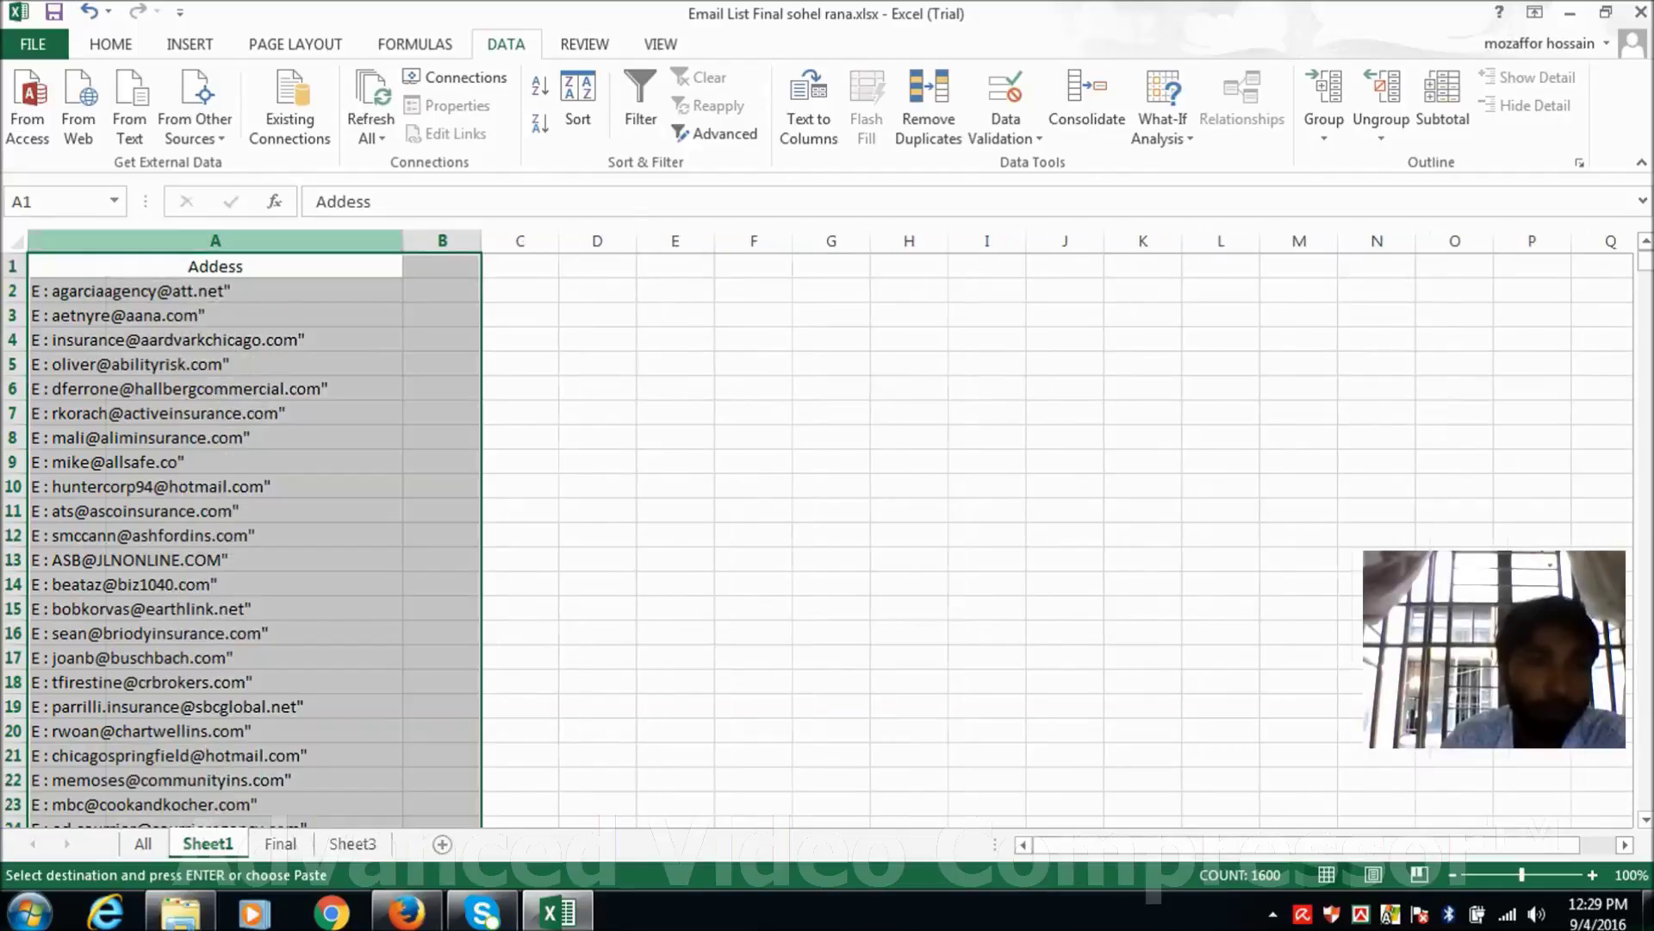
click(216, 389)
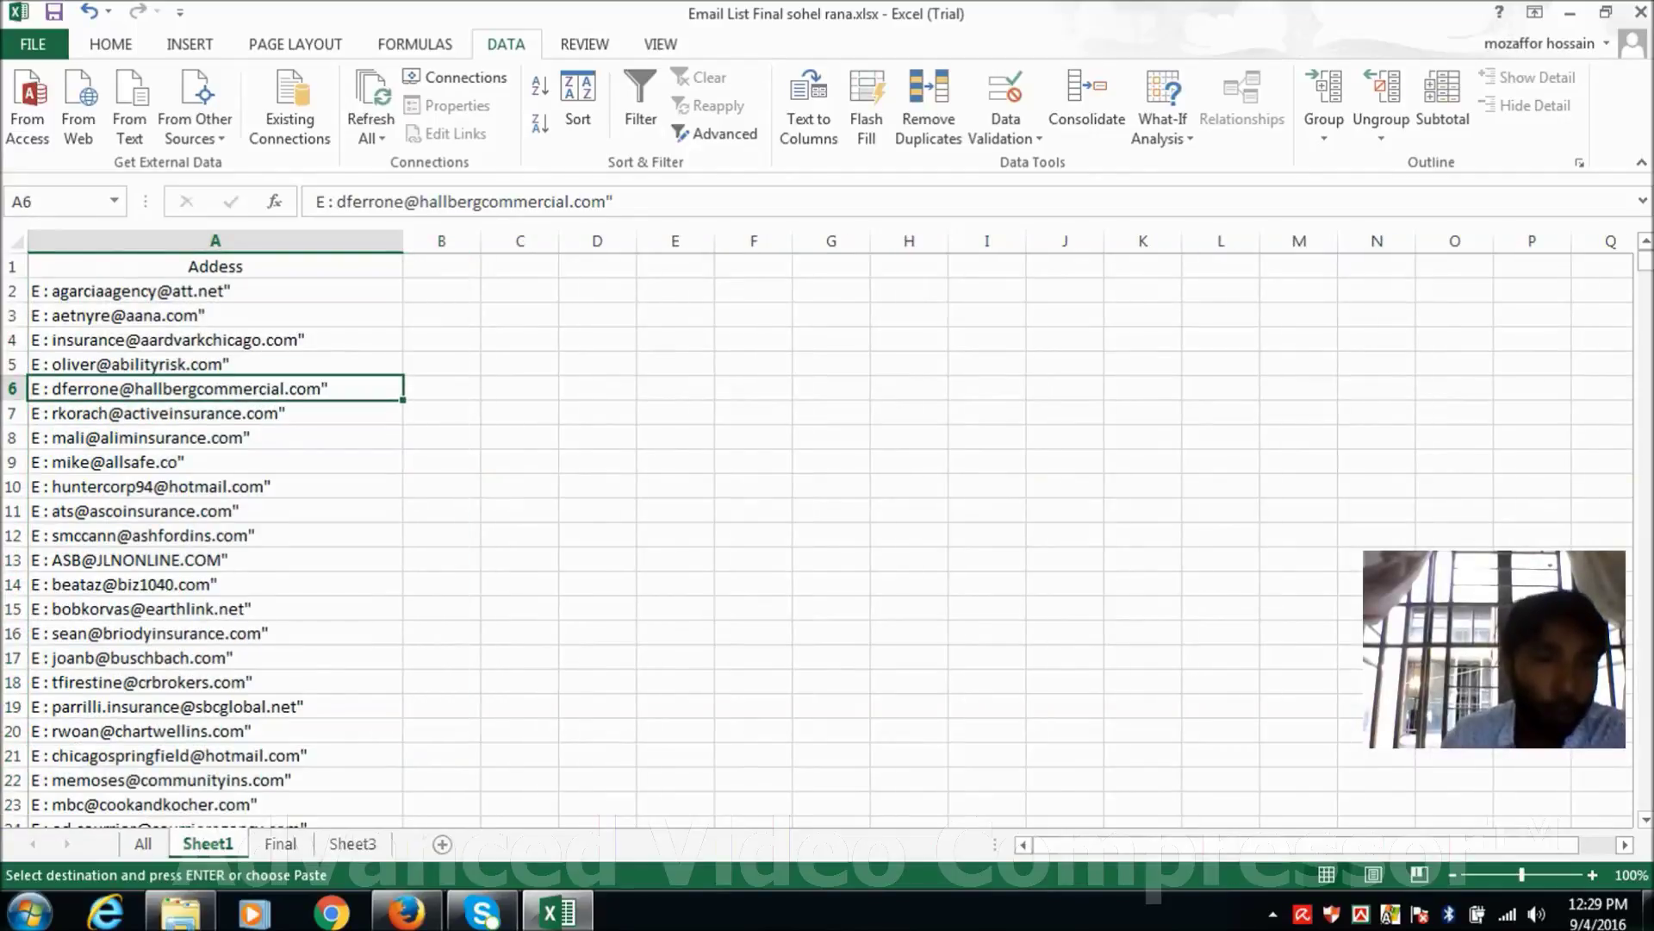
scroll(216, 534, down, 6)
scroll(215, 534, down, 6)
scroll(216, 534, up, 7)
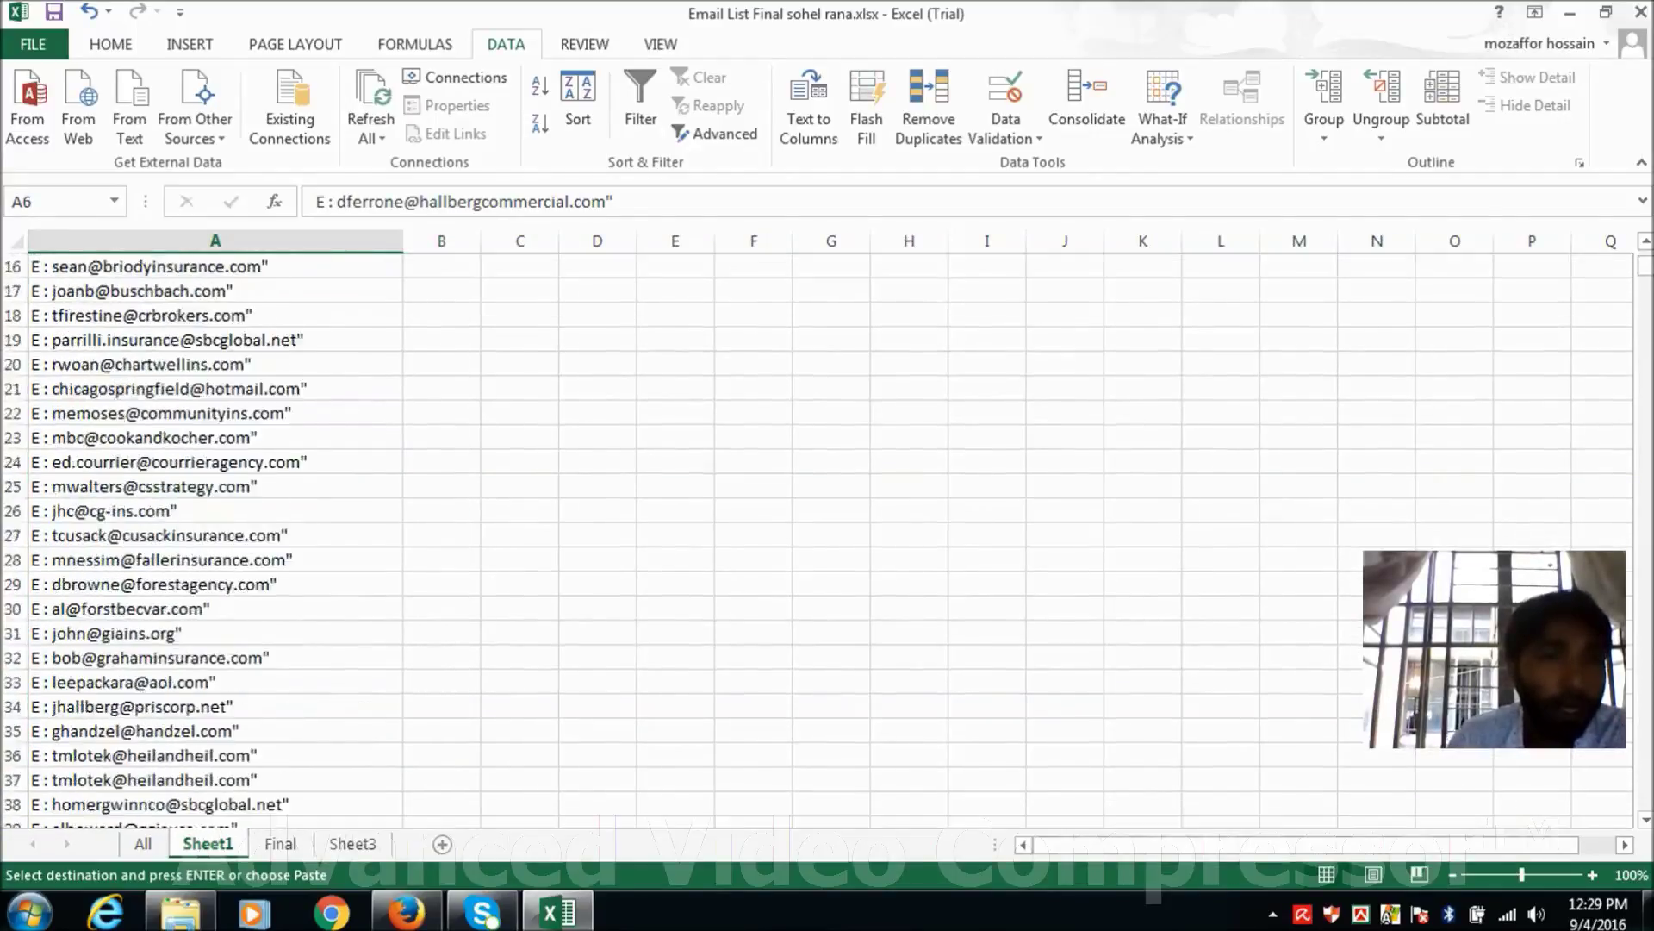
scroll(215, 535, up, 5)
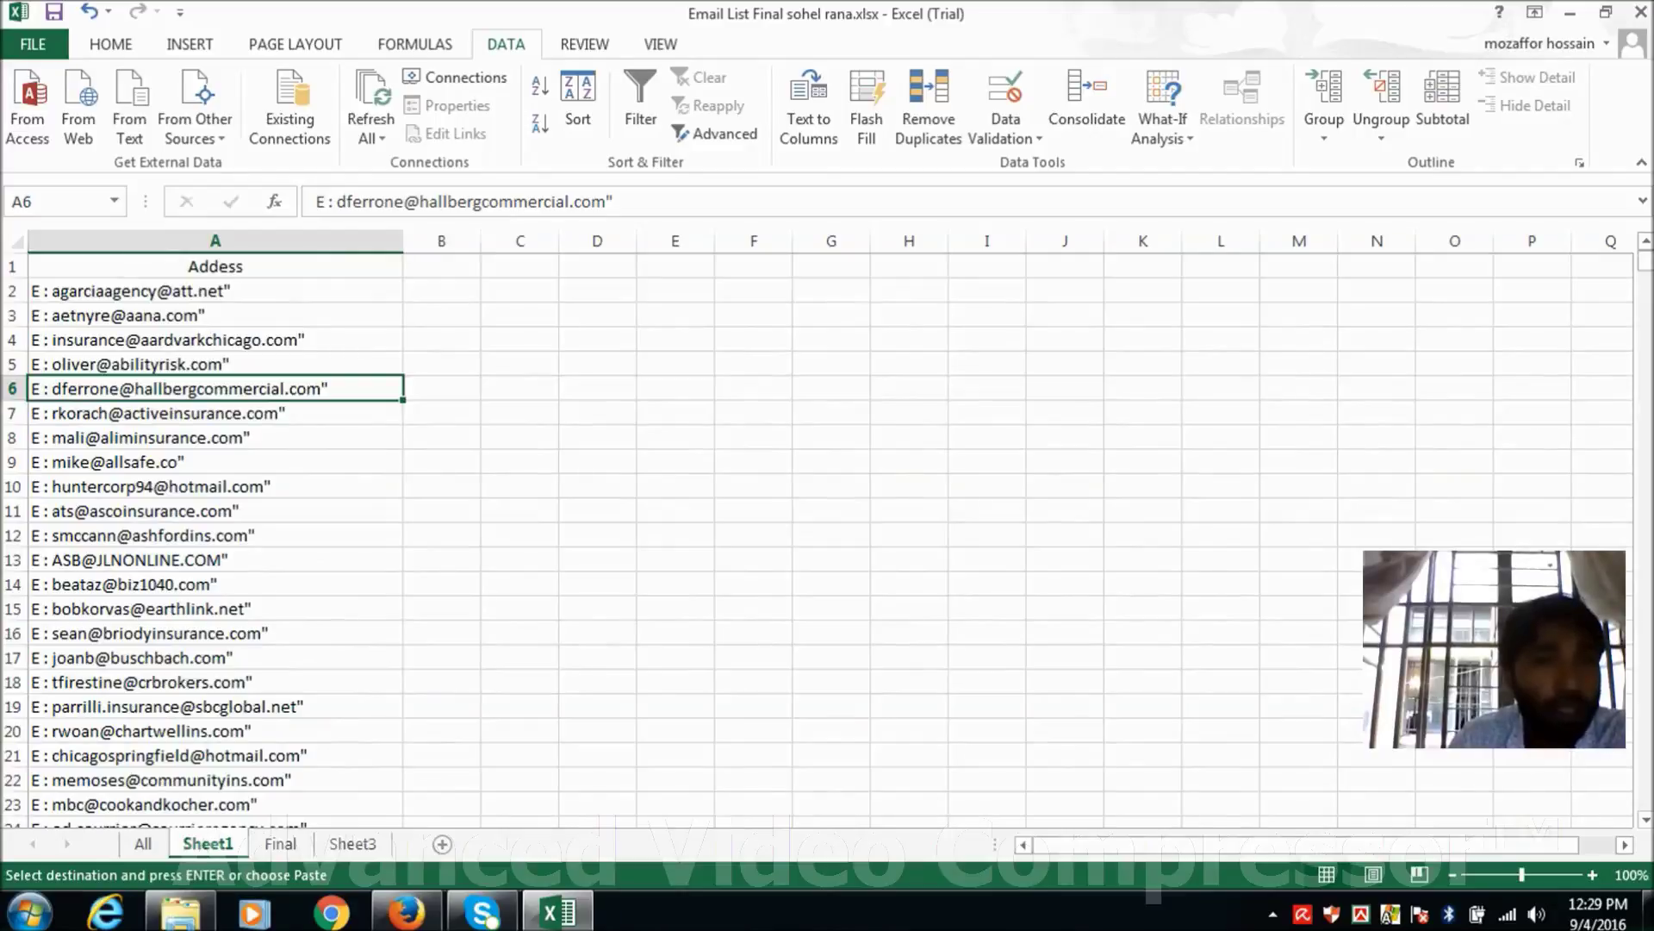
- Check the text of cell A2 in edit mode, then select all of column A
click(216, 291)
key(F2)
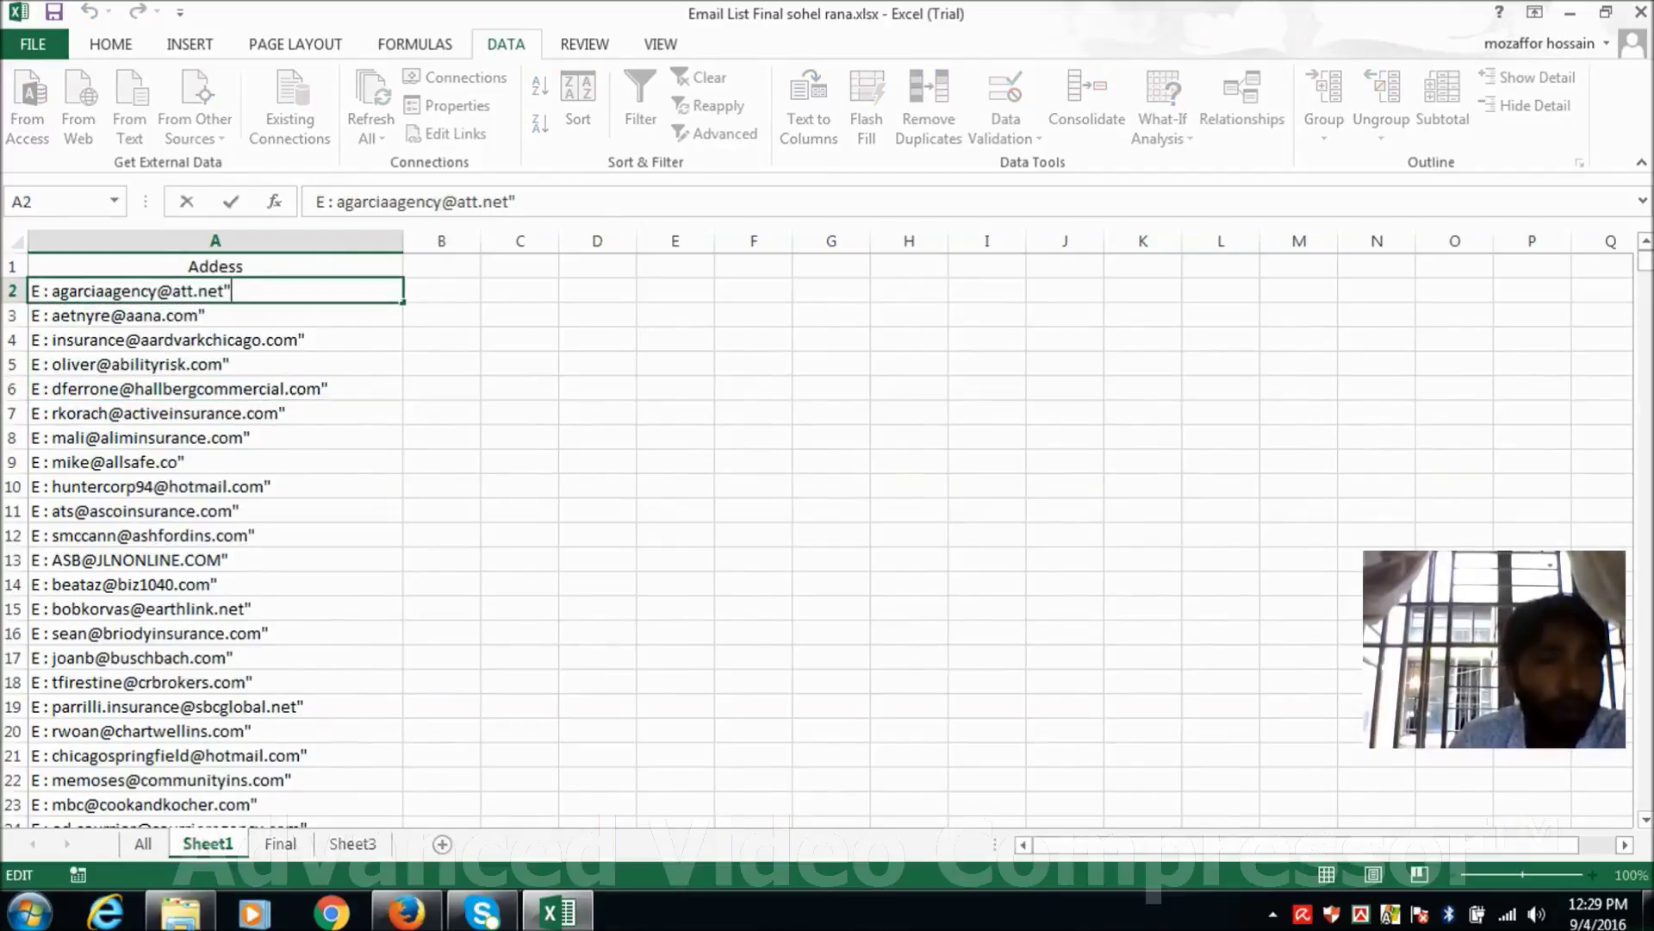
click(216, 363)
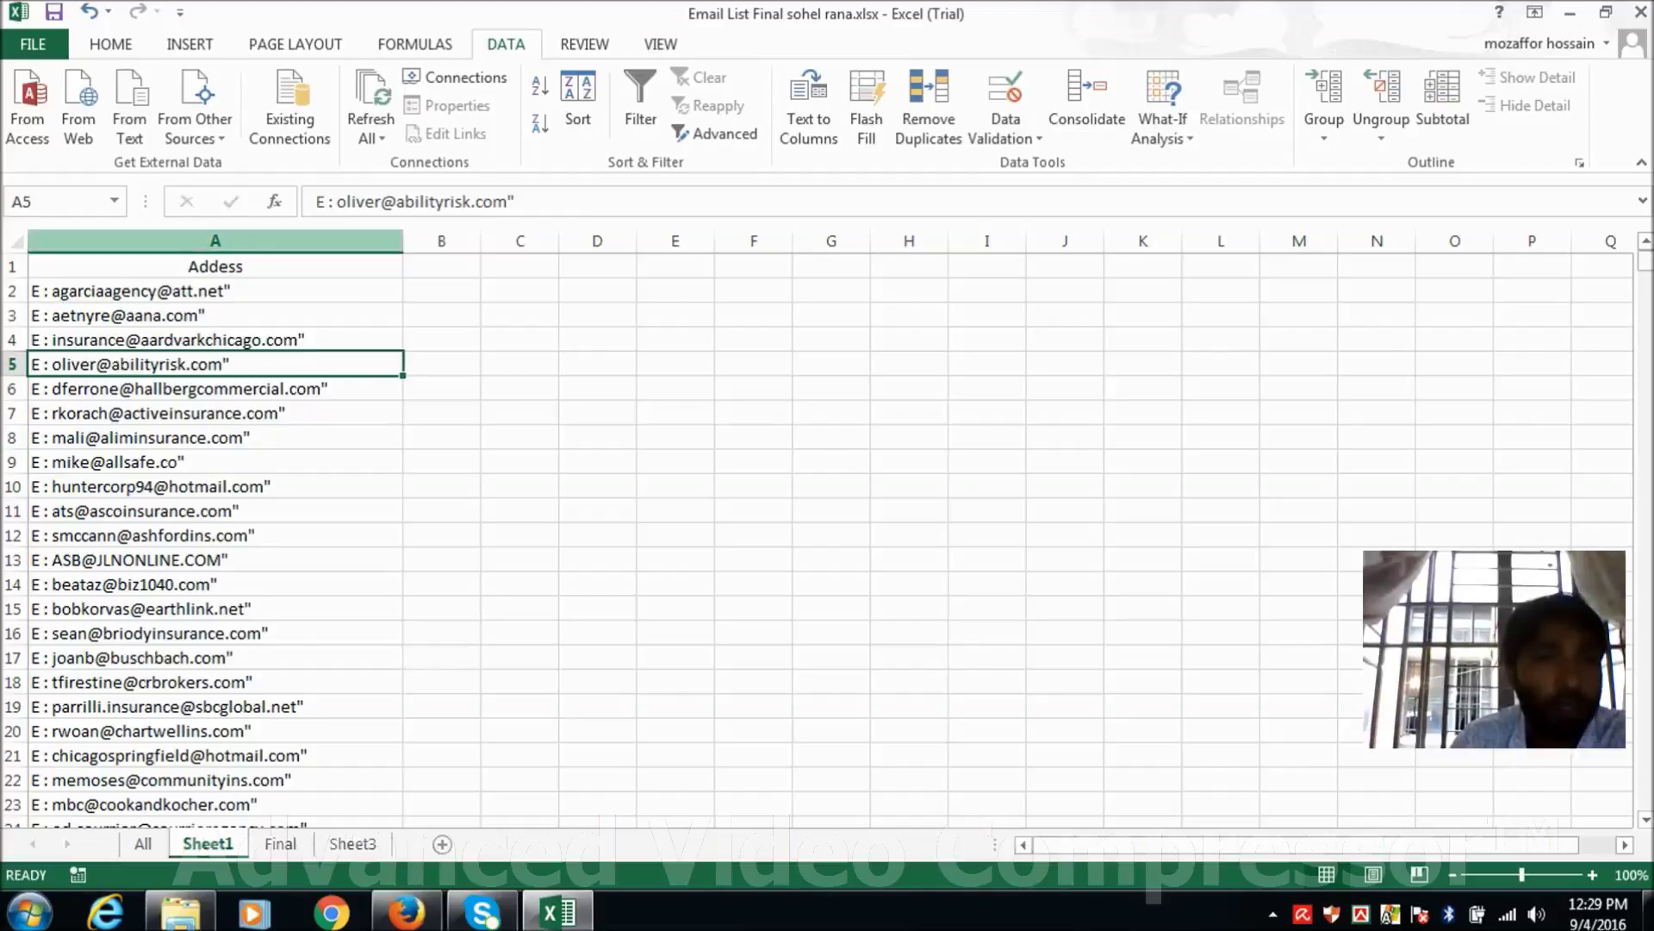
click(216, 241)
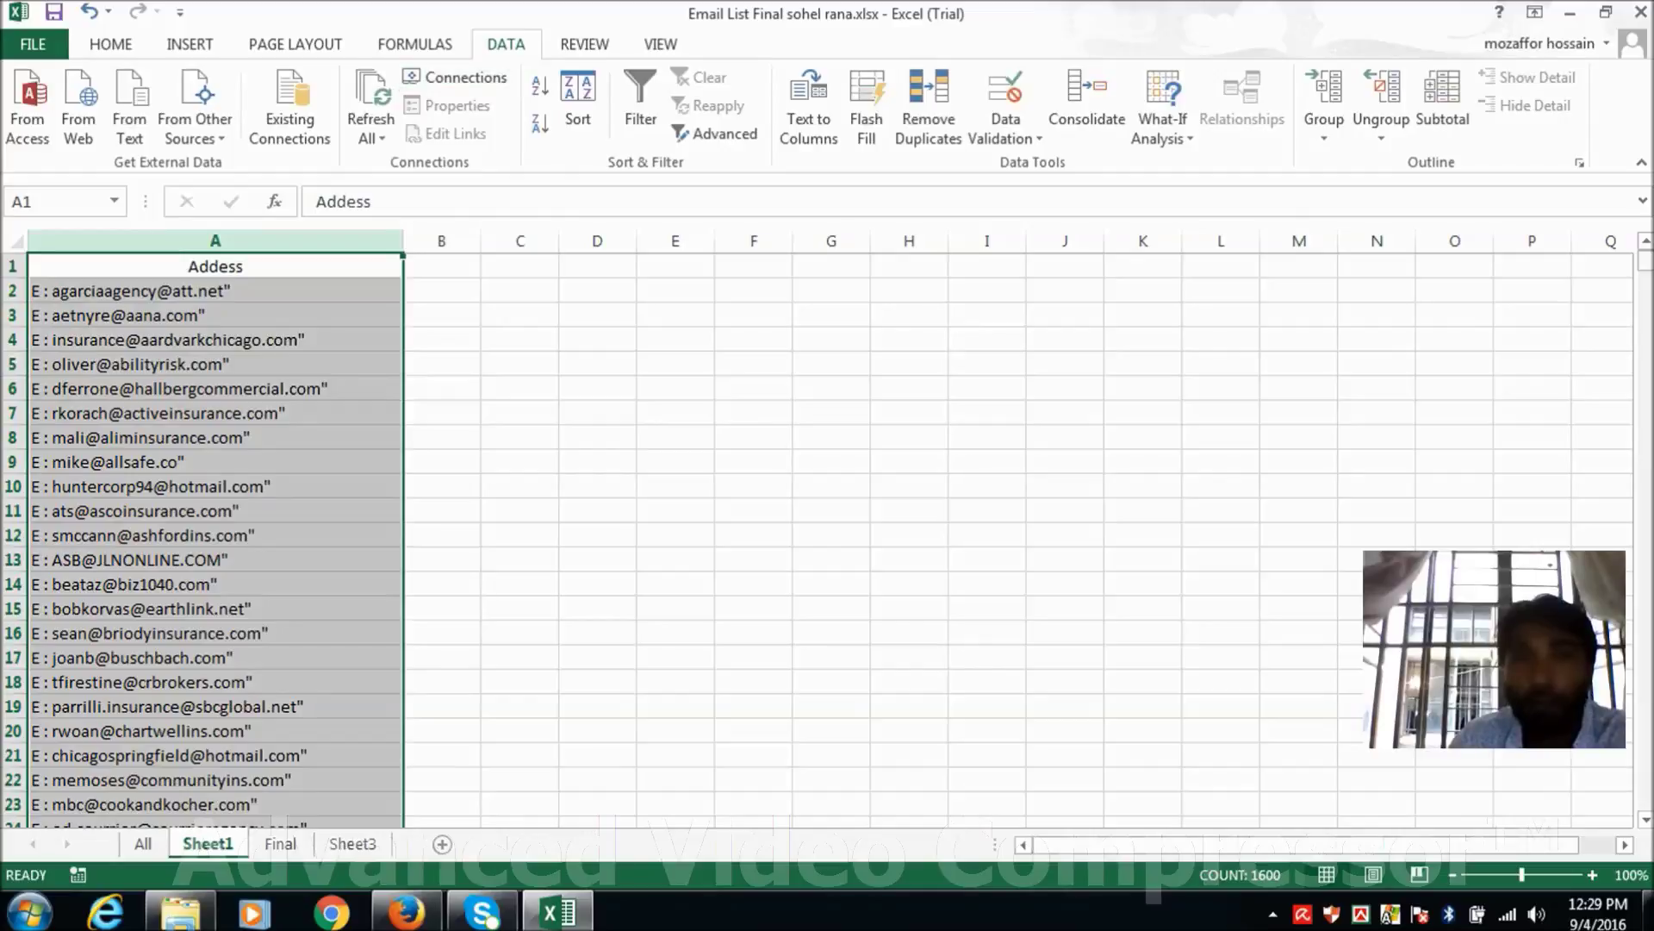
click(110, 44)
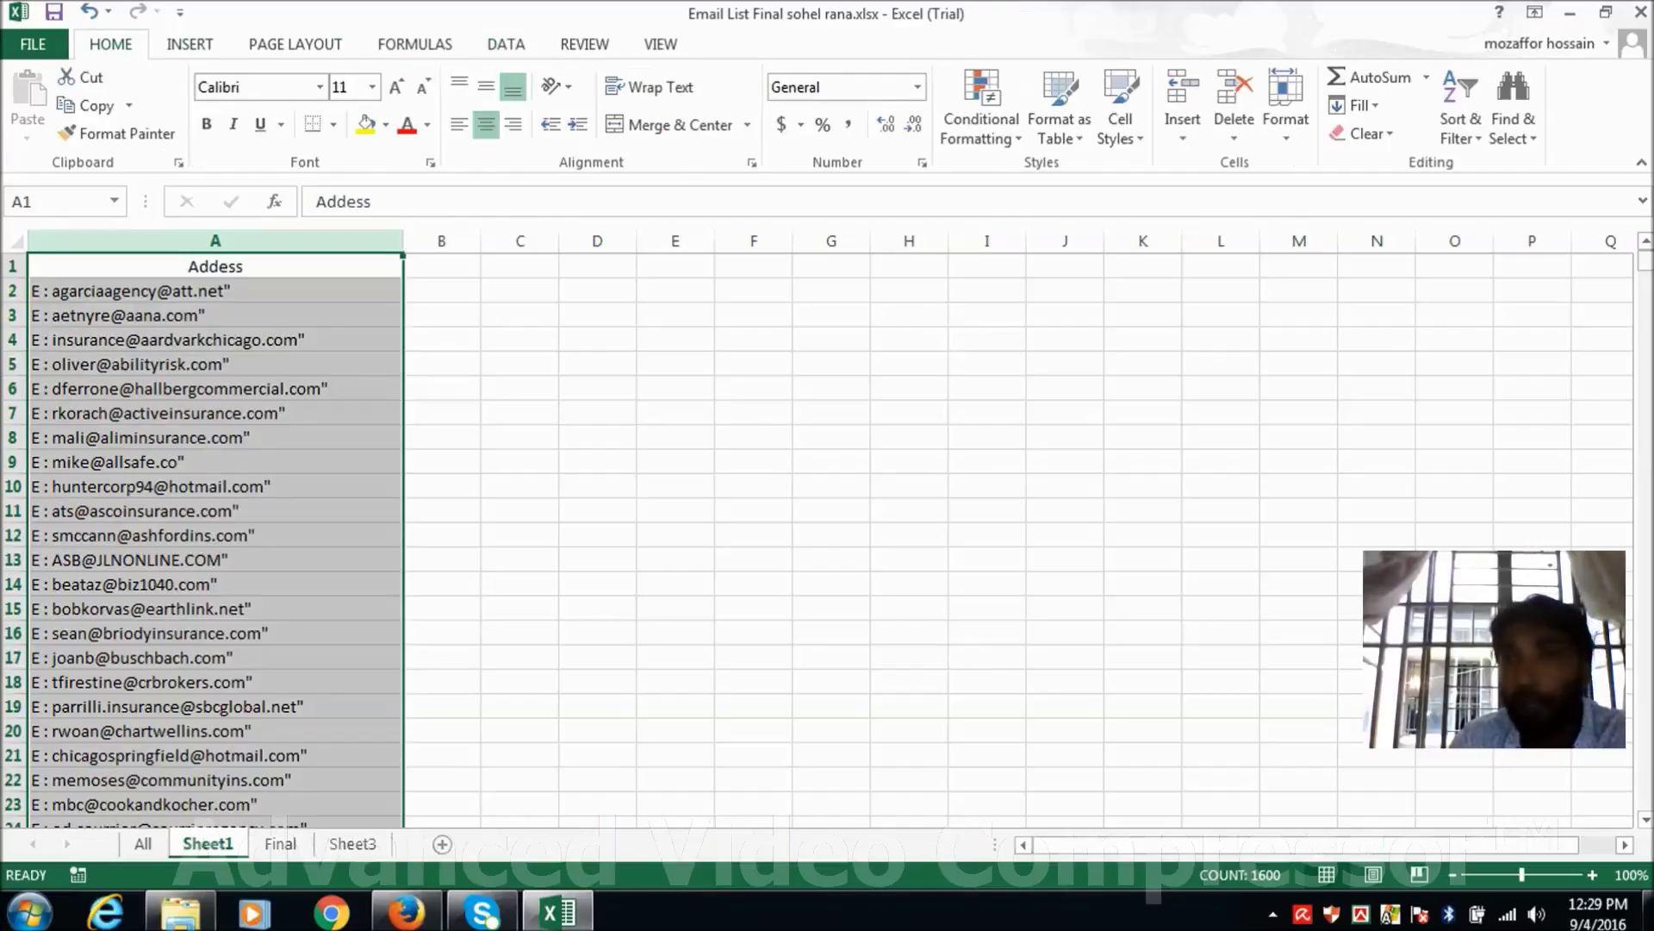
- Replace every quotation mark (") in column A with nothing using Replace All
click(1513, 121)
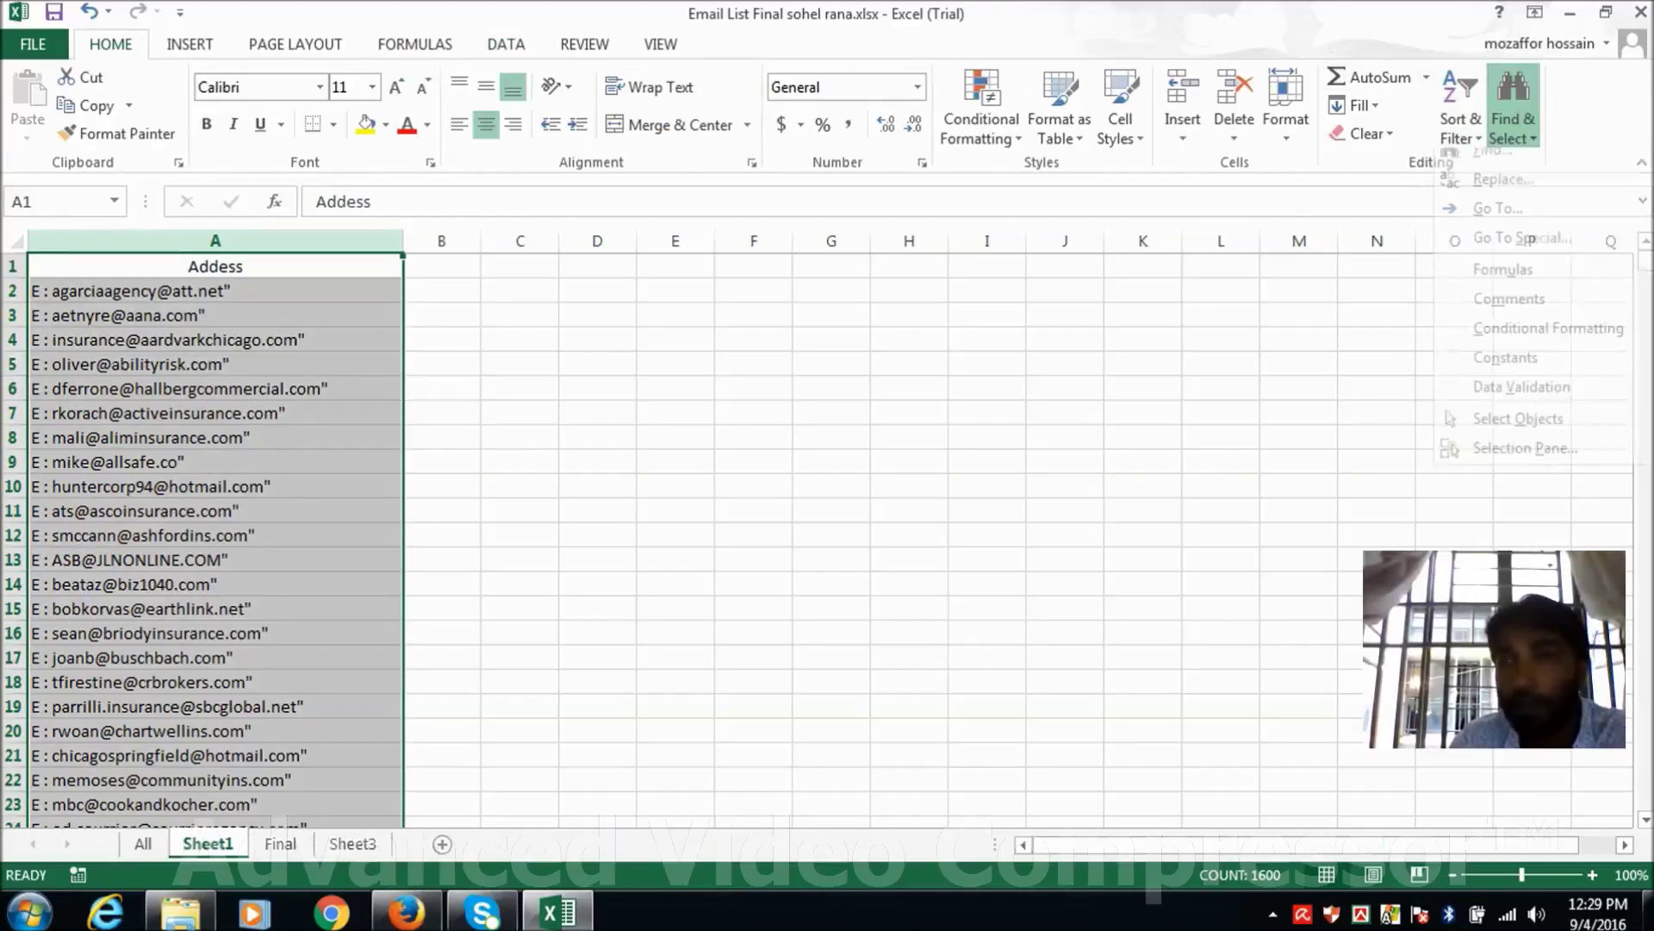
click(1504, 191)
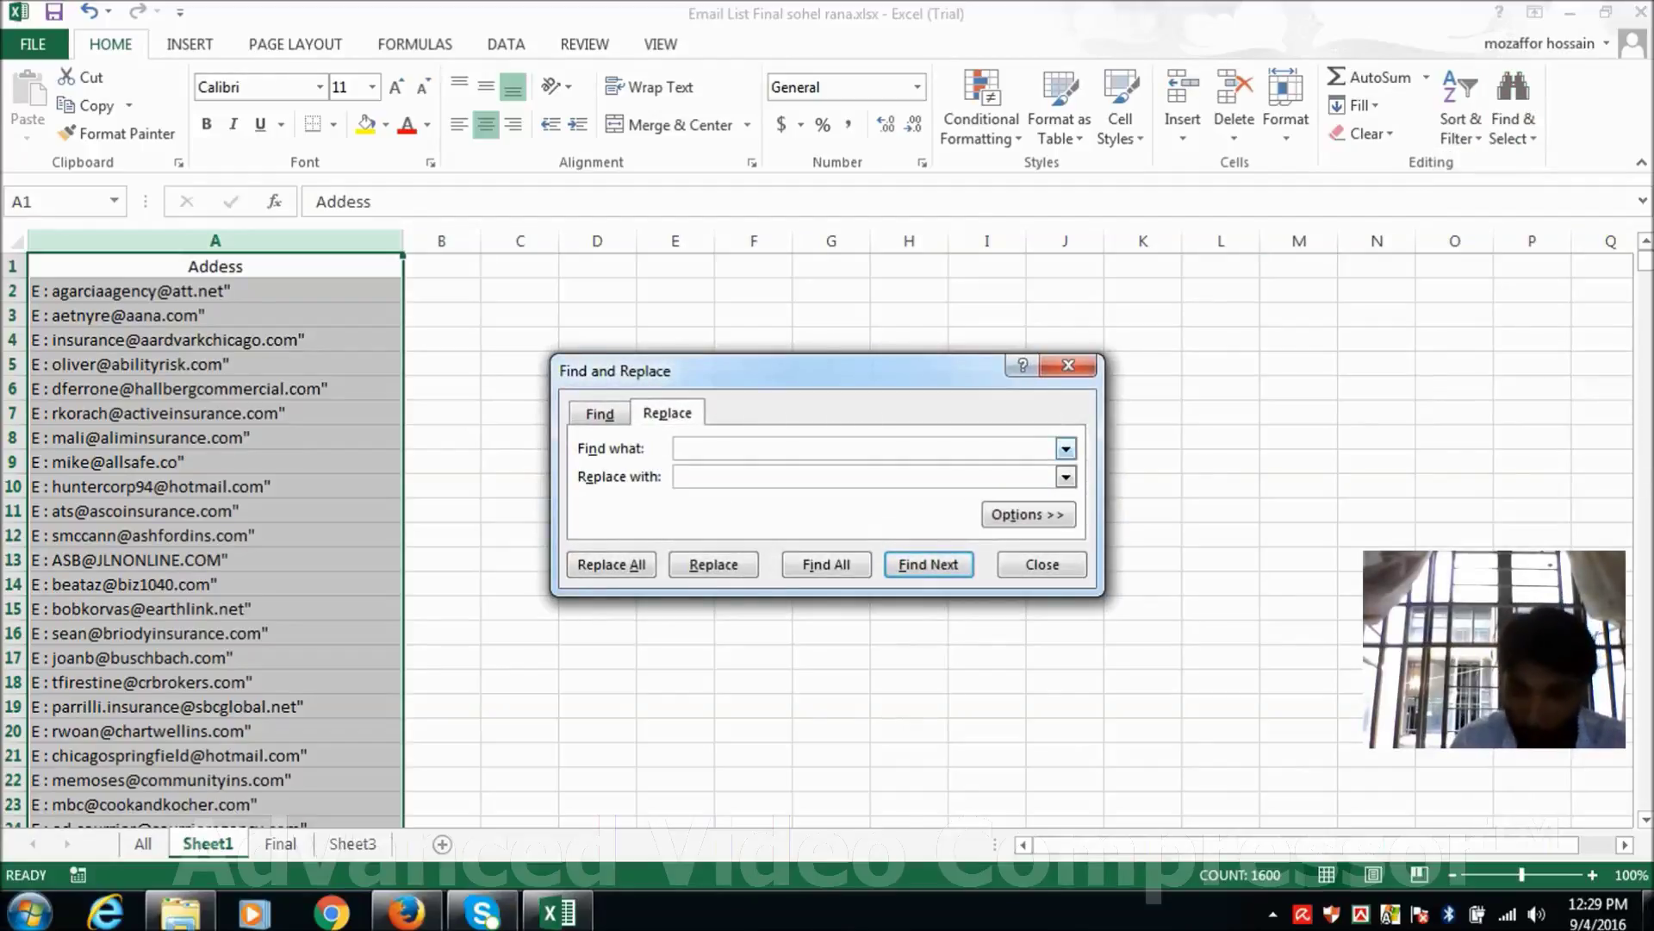
text(")
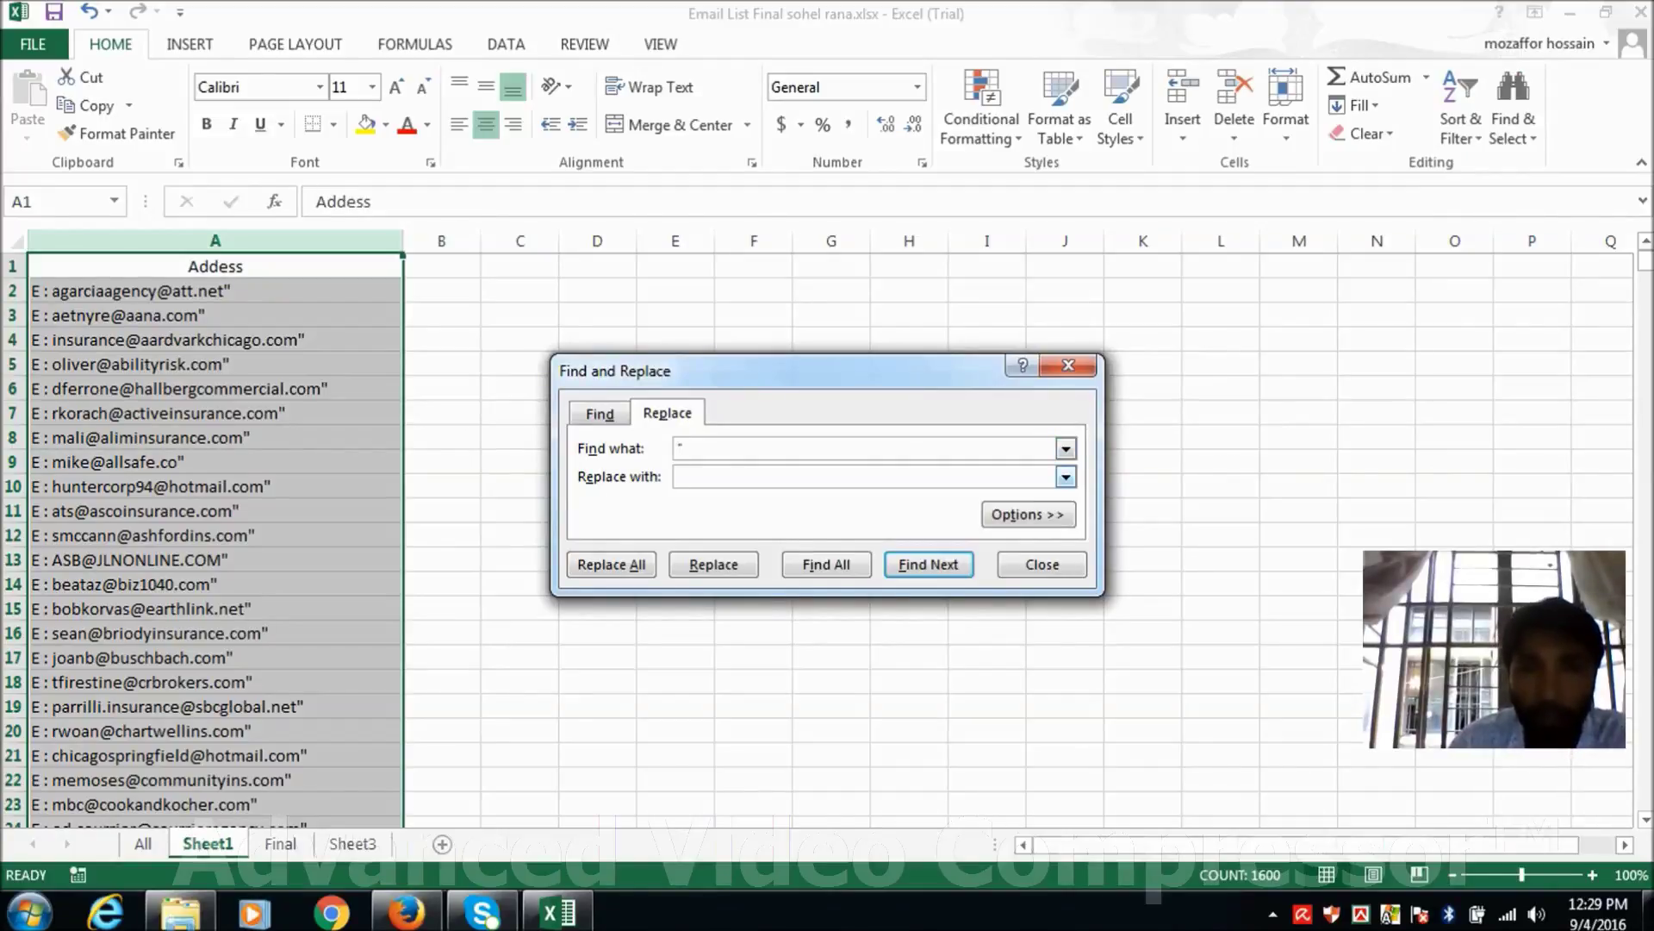
key(alt+a)
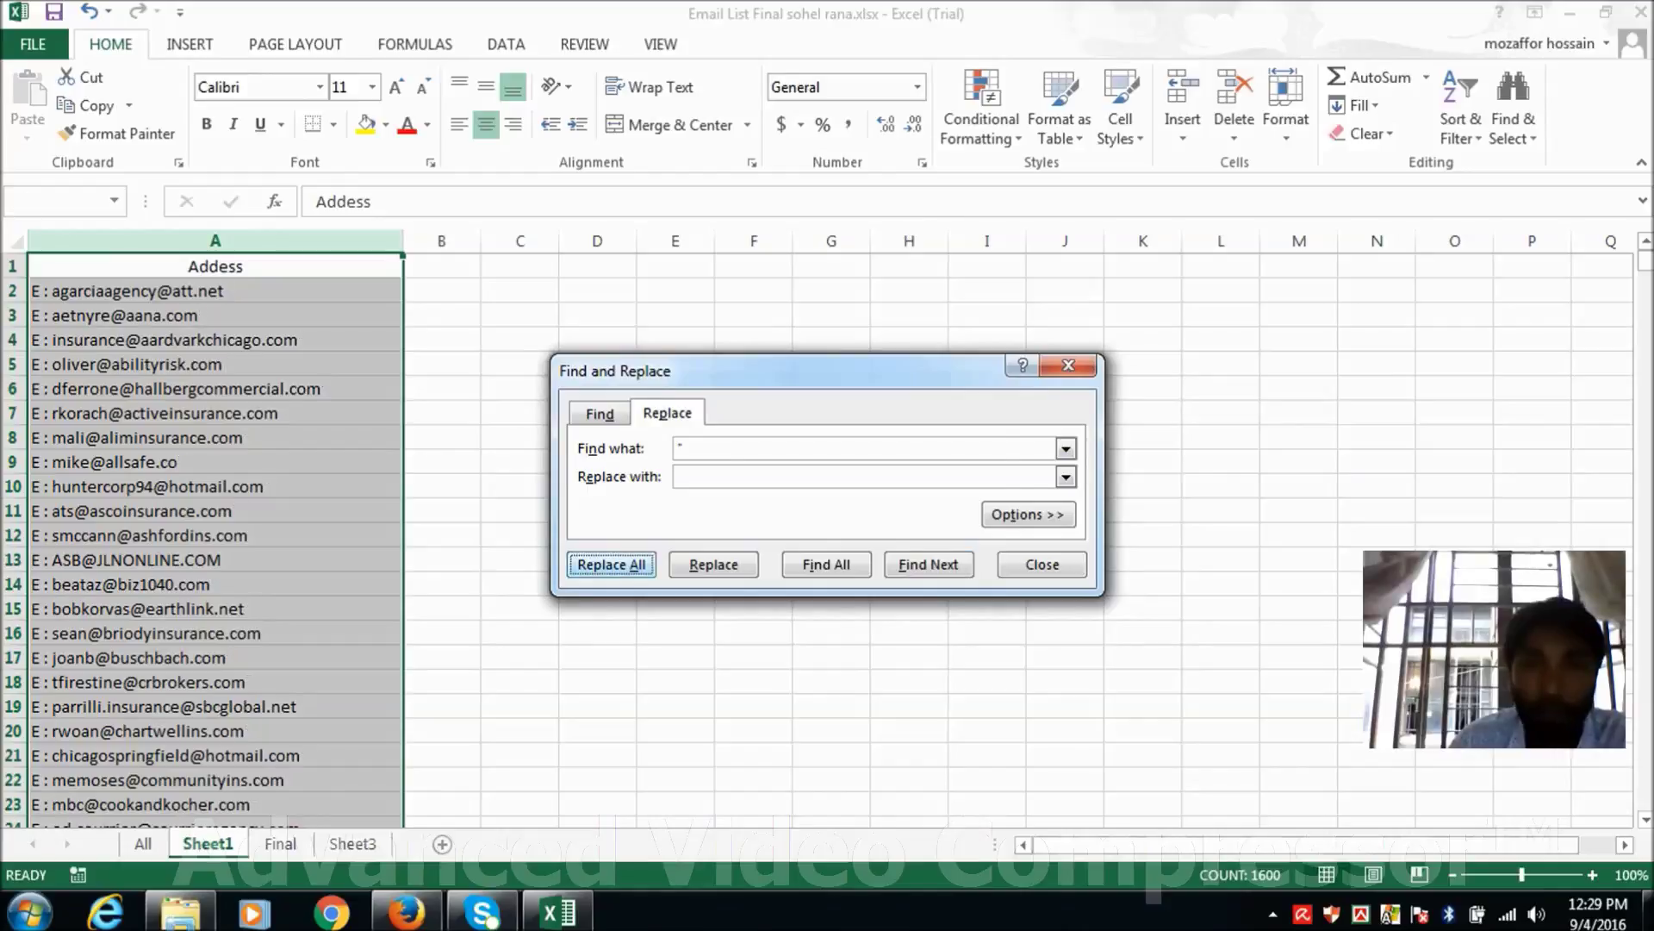
click(833, 516)
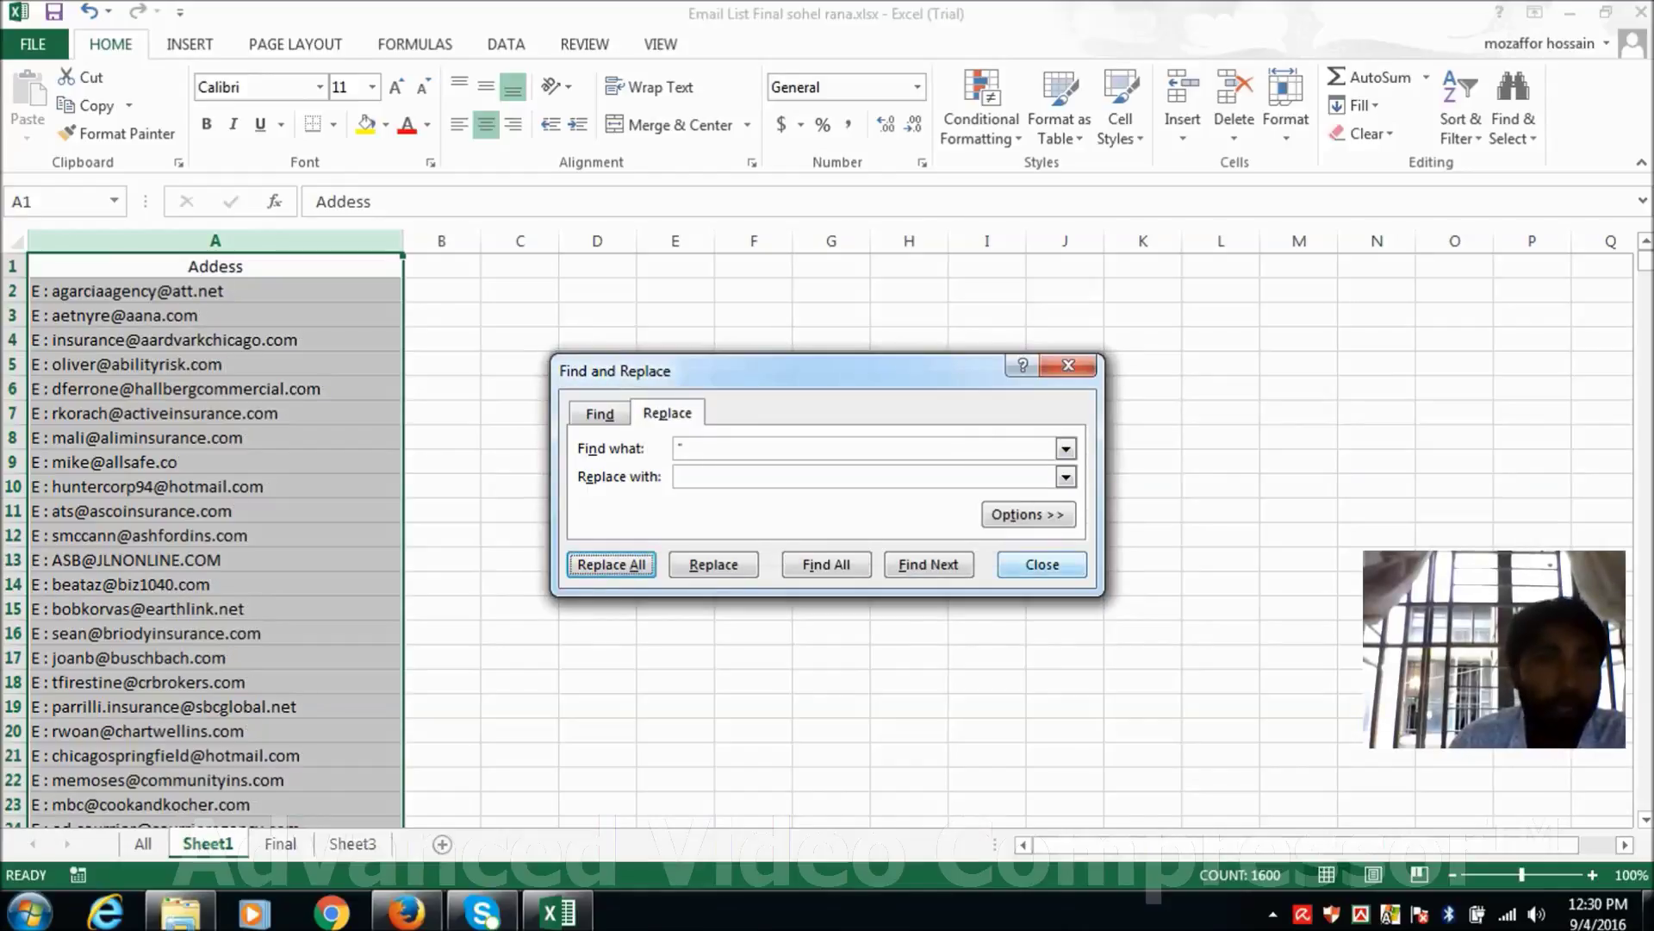
key(Escape)
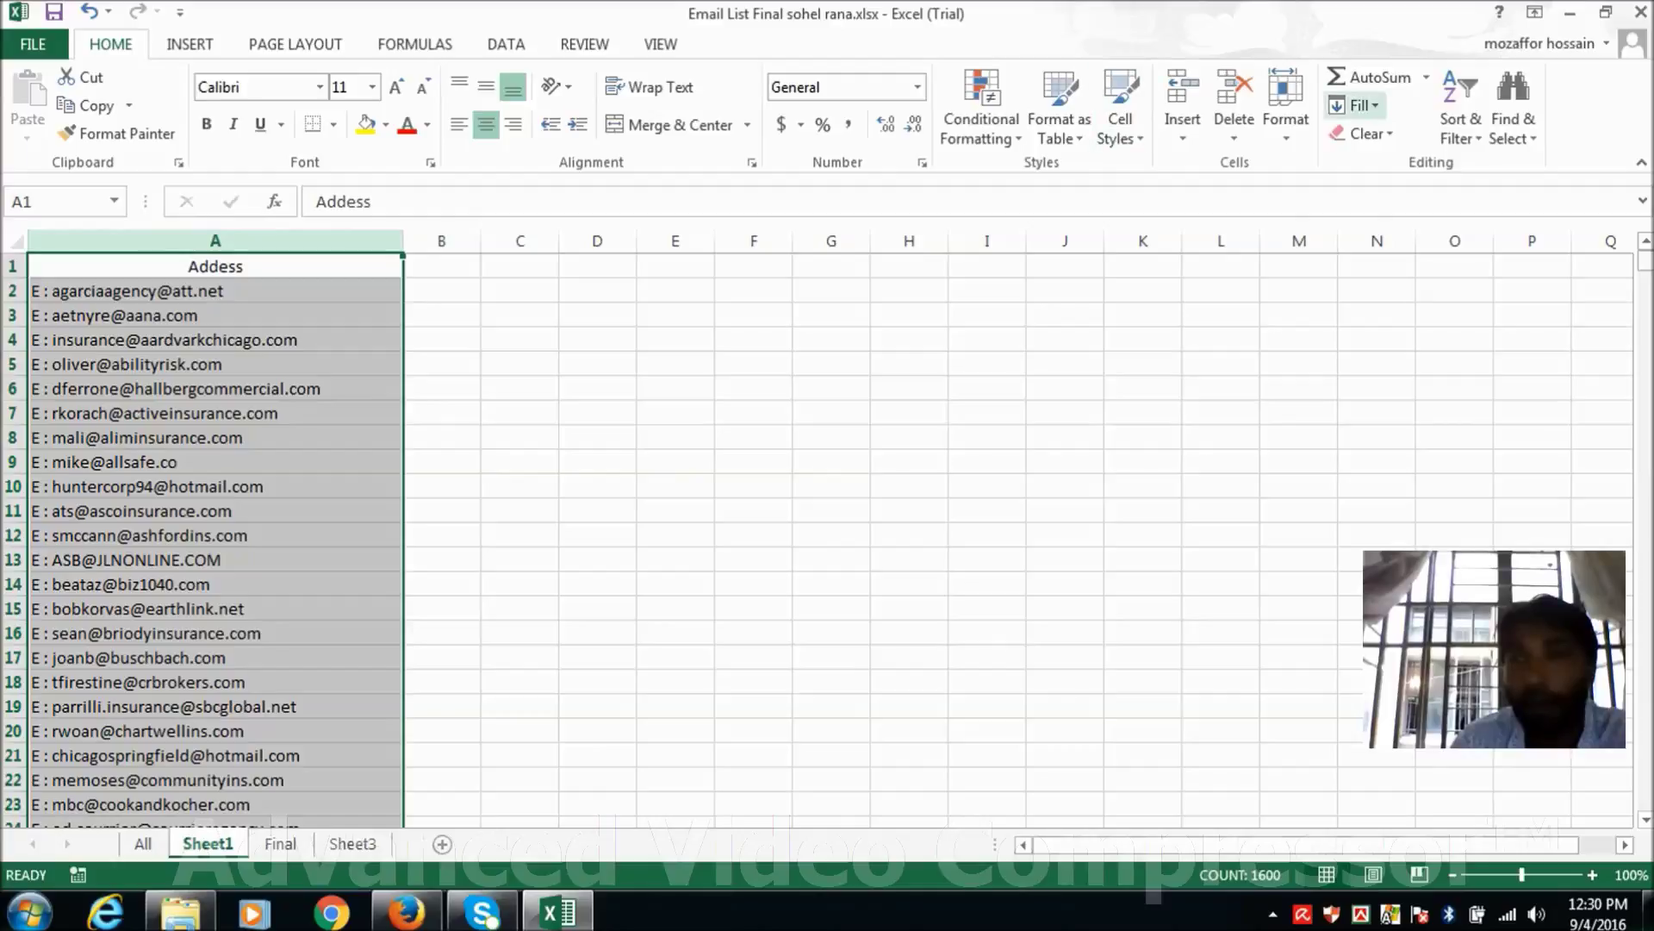
click(1514, 108)
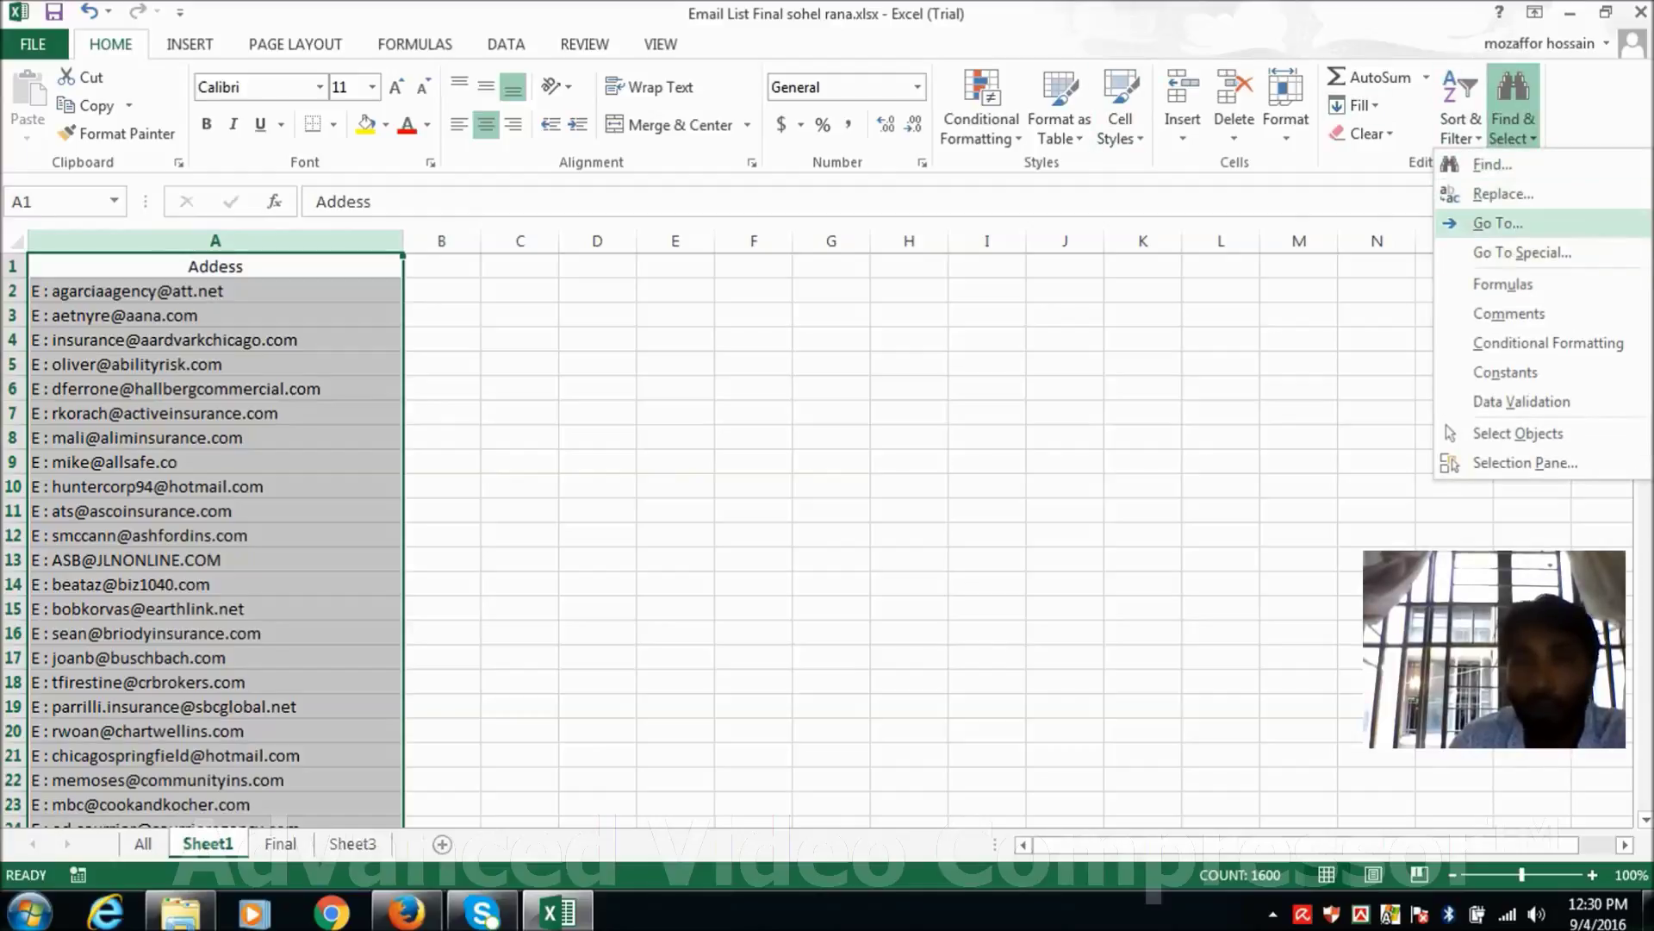
- Replace 'E : ' with nothing across column A (1583 replacements) and scroll to check the list
click(1504, 194)
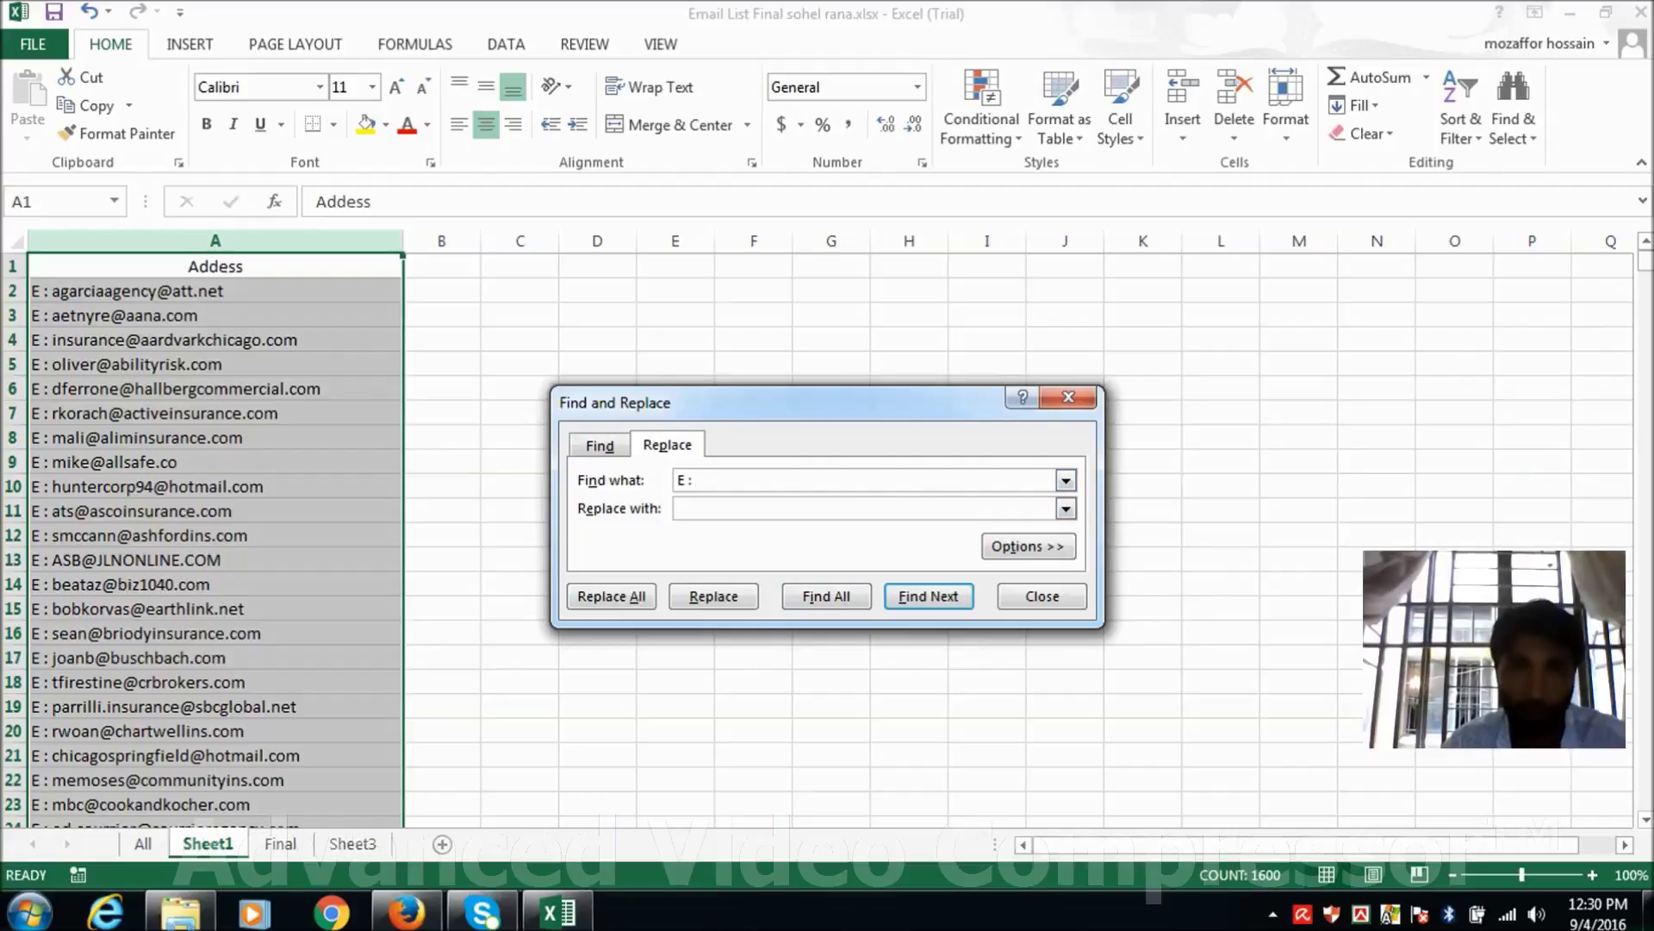
click(611, 595)
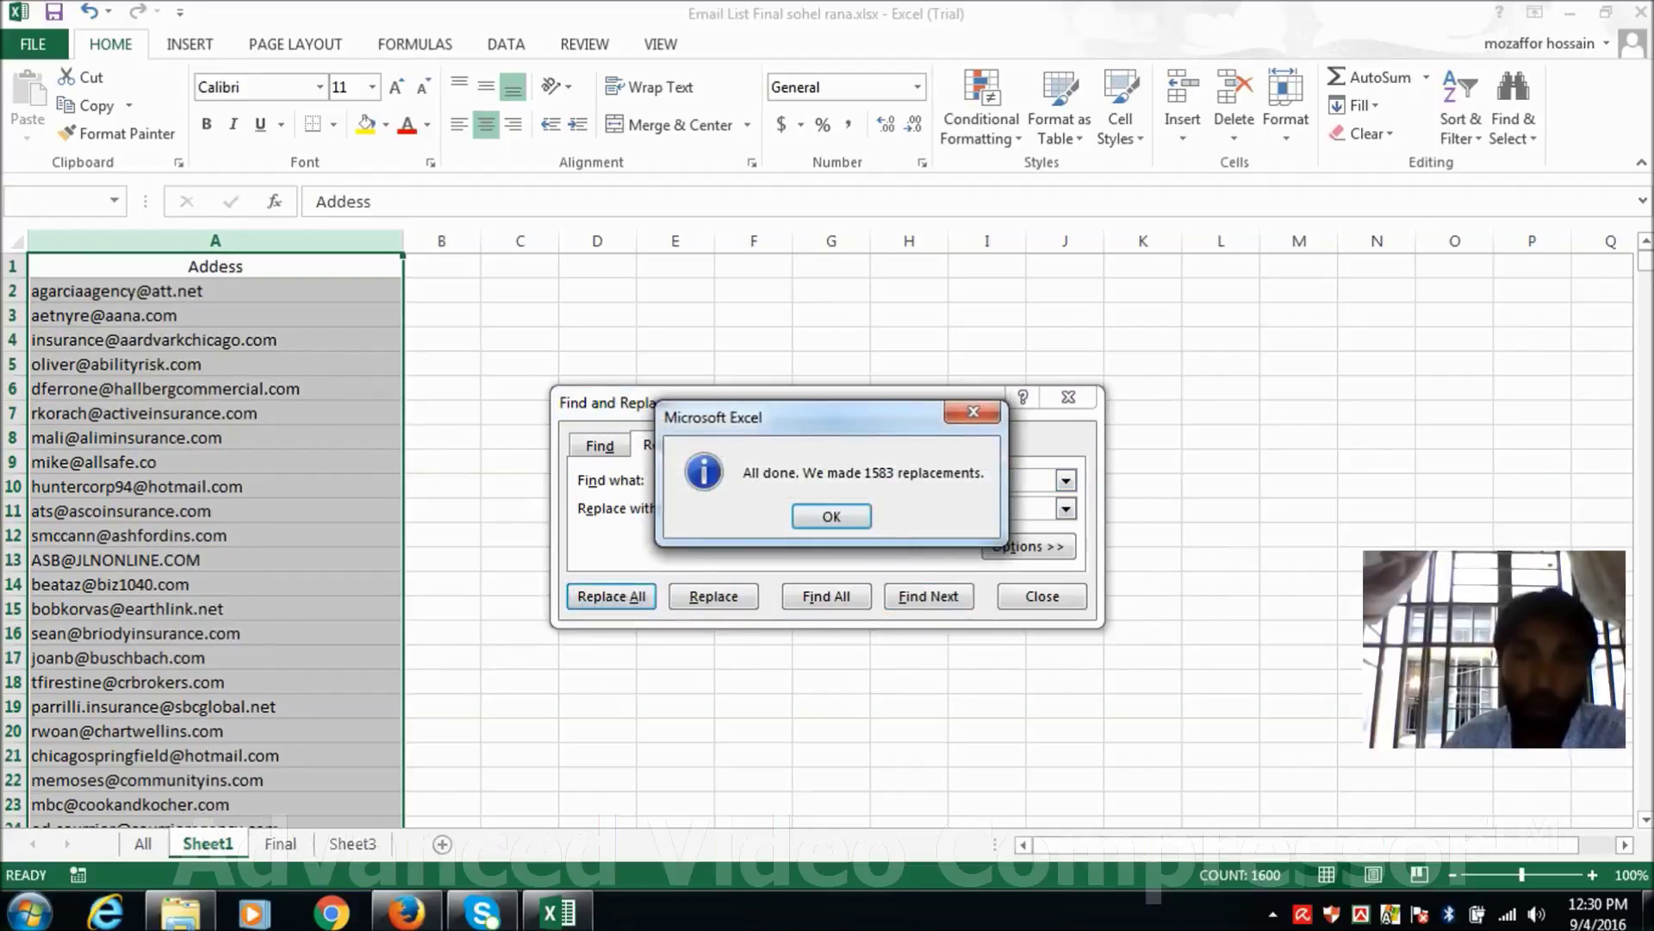
click(830, 517)
key(Escape)
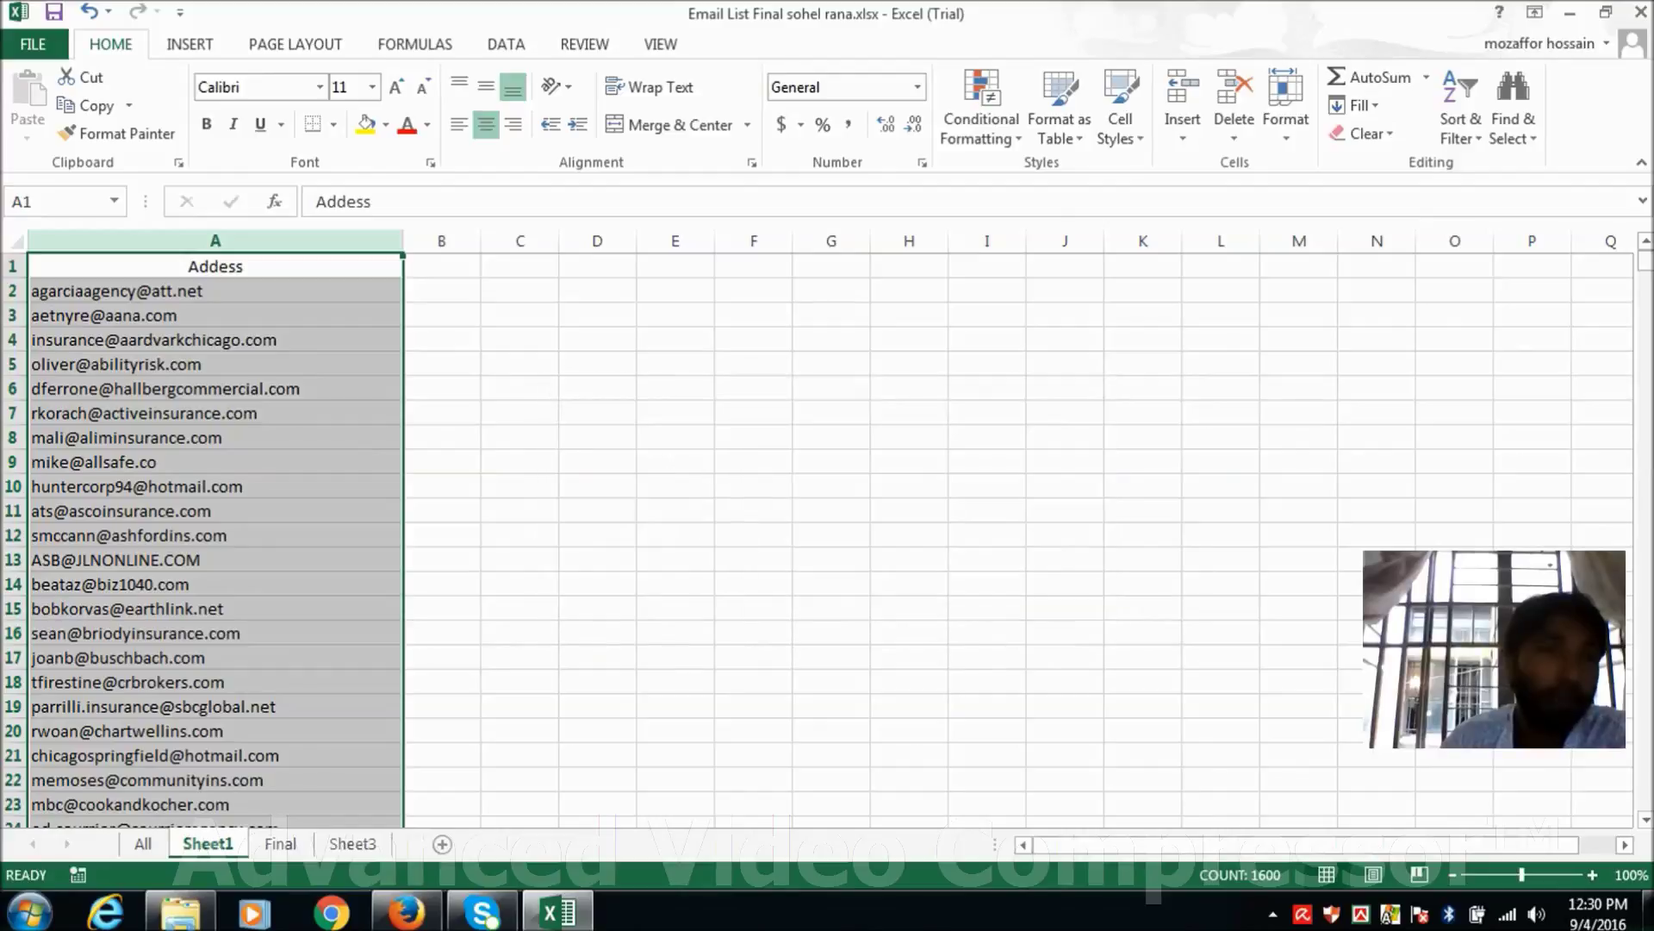
scroll(216, 534, down, 7)
scroll(216, 534, up, 7)
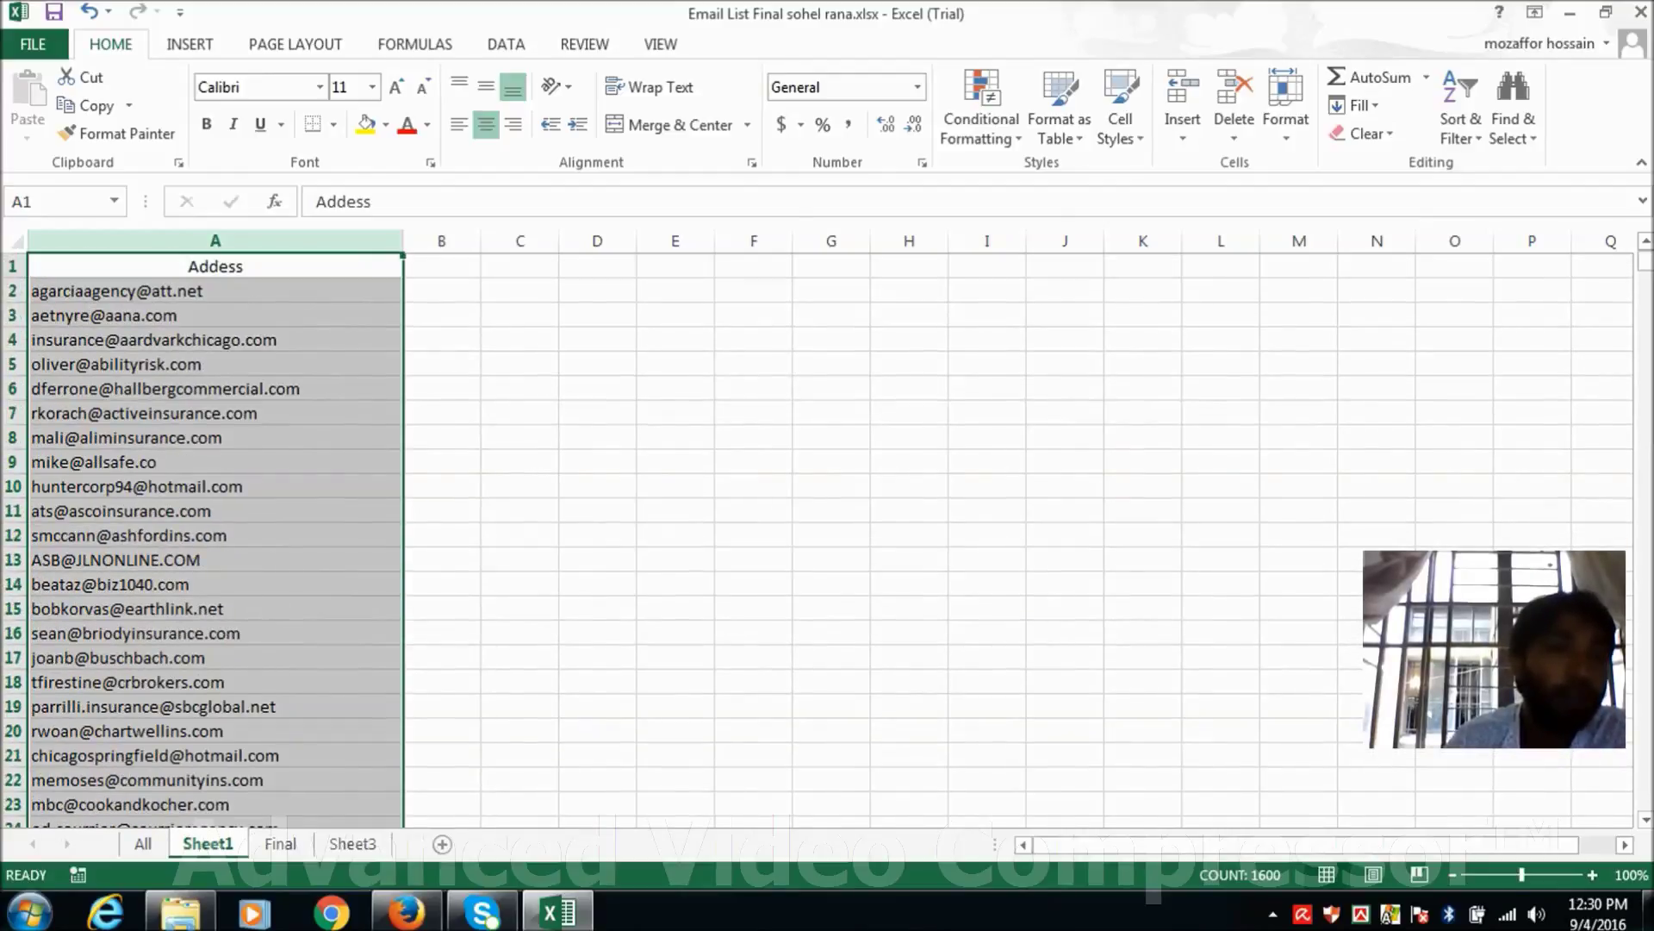
scroll(215, 534, down, 3)
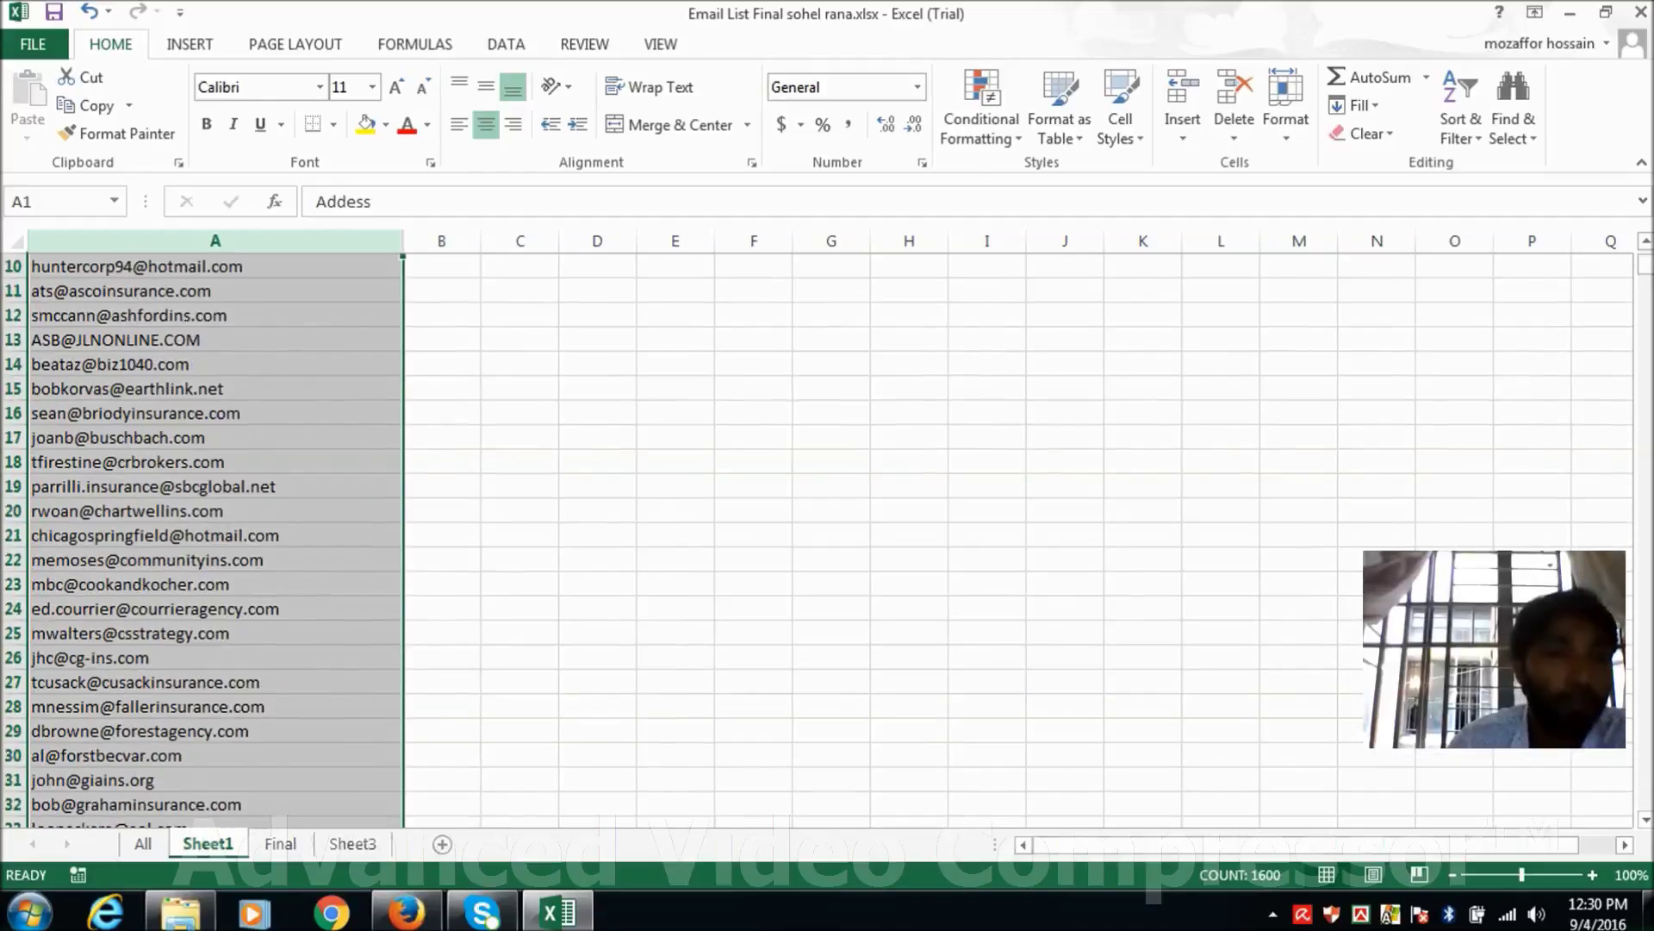
scroll(215, 534, up, 3)
scroll(216, 534, down, 6)
scroll(216, 534, down, 14)
scroll(215, 534, down, 10)
scroll(215, 535, down, 13)
mouse_move(1644, 305)
mouse_down()
mouse_move(1644, 681)
mouse_move(1644, 259)
mouse_up()
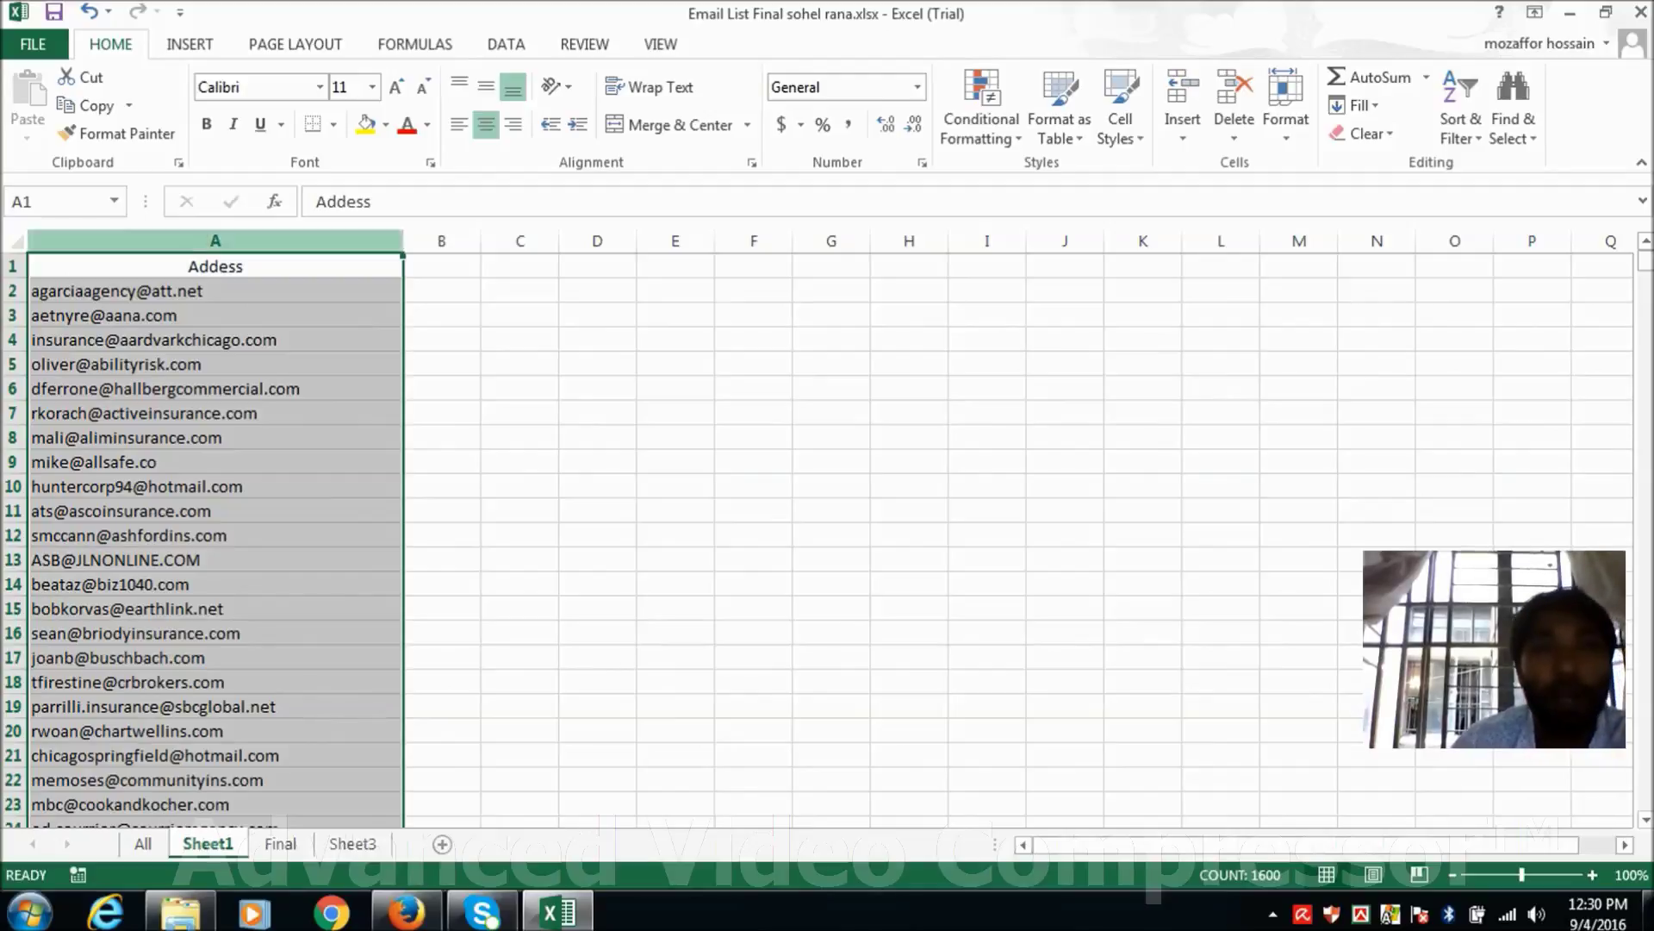
- Sort by Addess on values A to Z with headers, then scroll through the sorted addresses
key(alt+a)
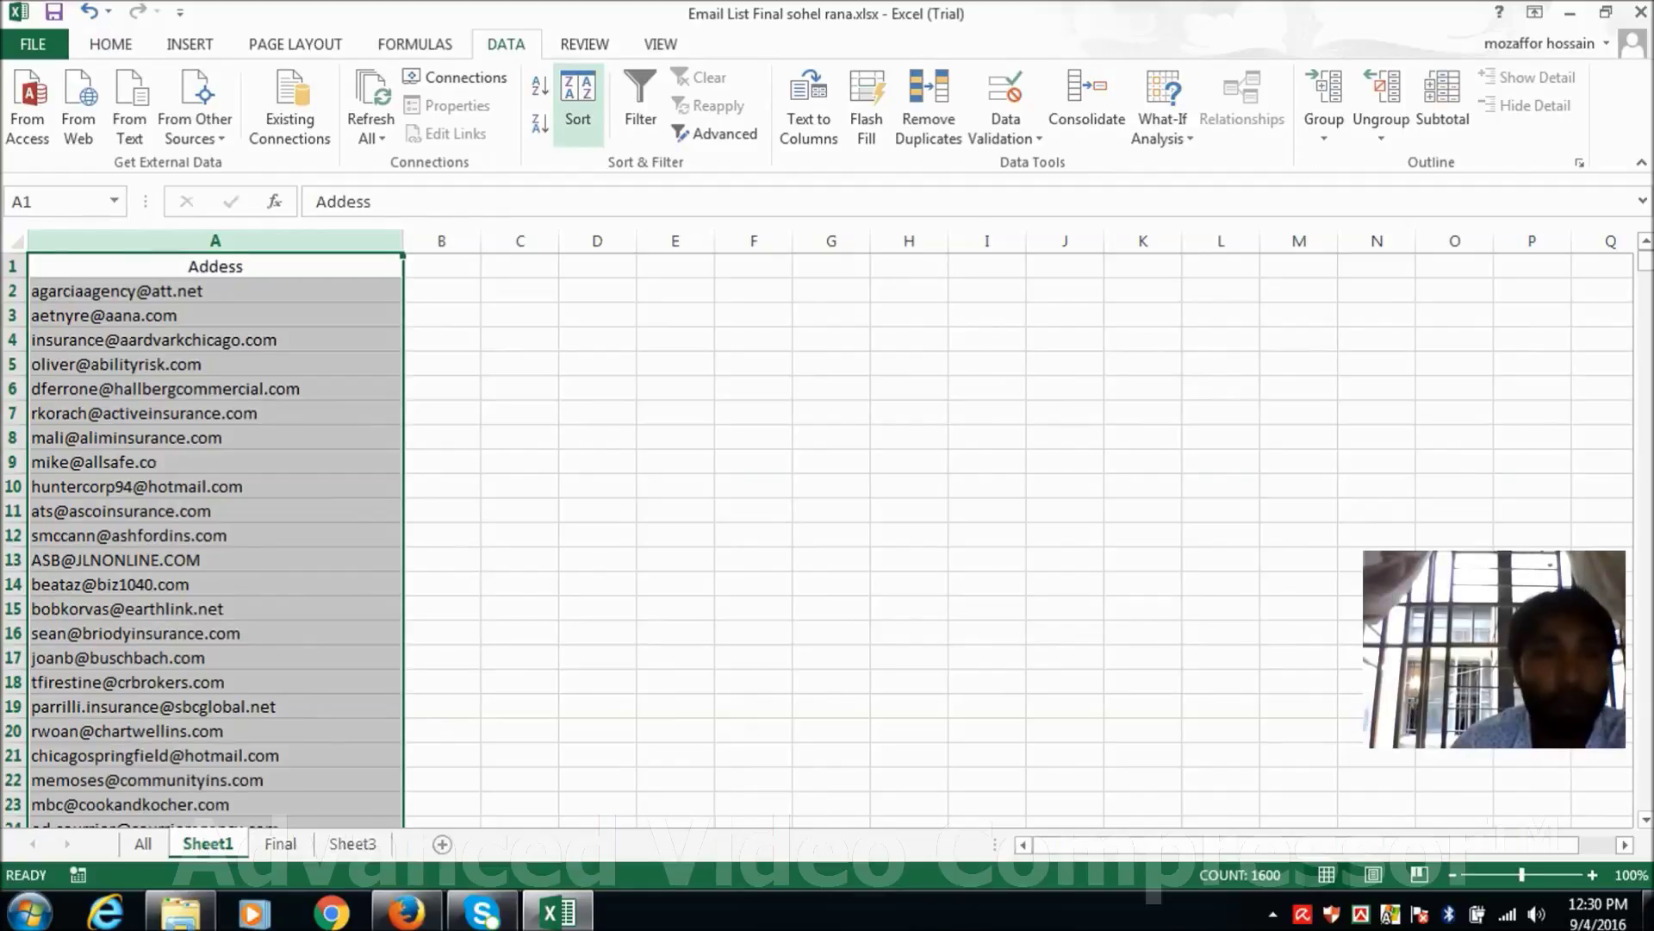
click(578, 103)
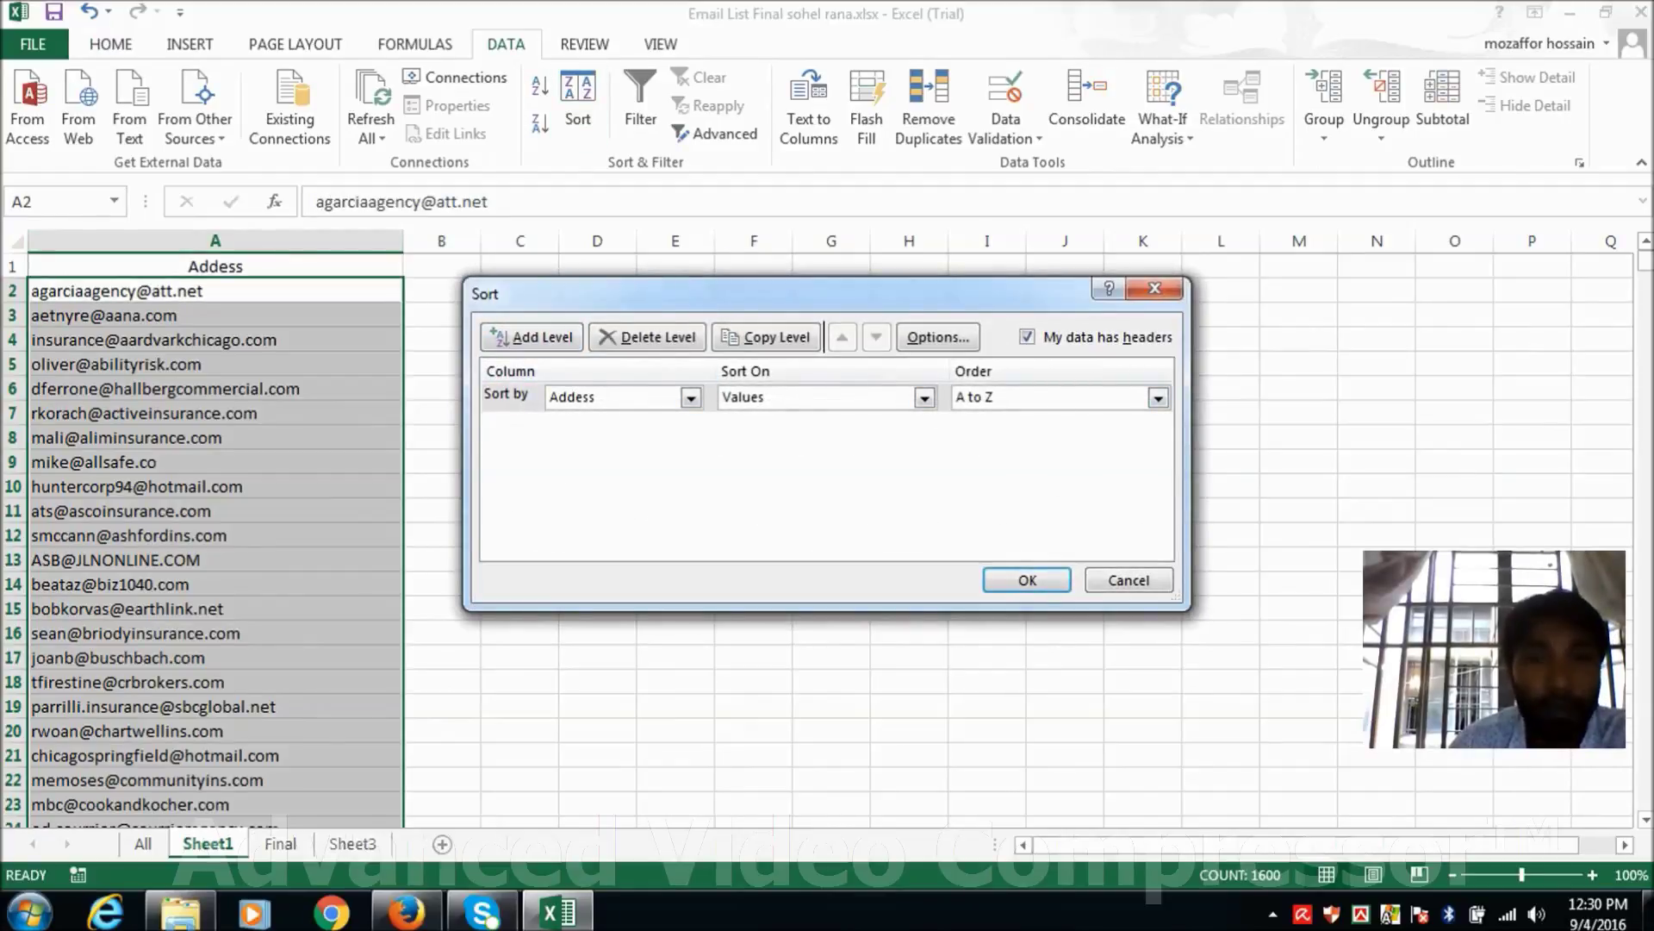
click(1027, 580)
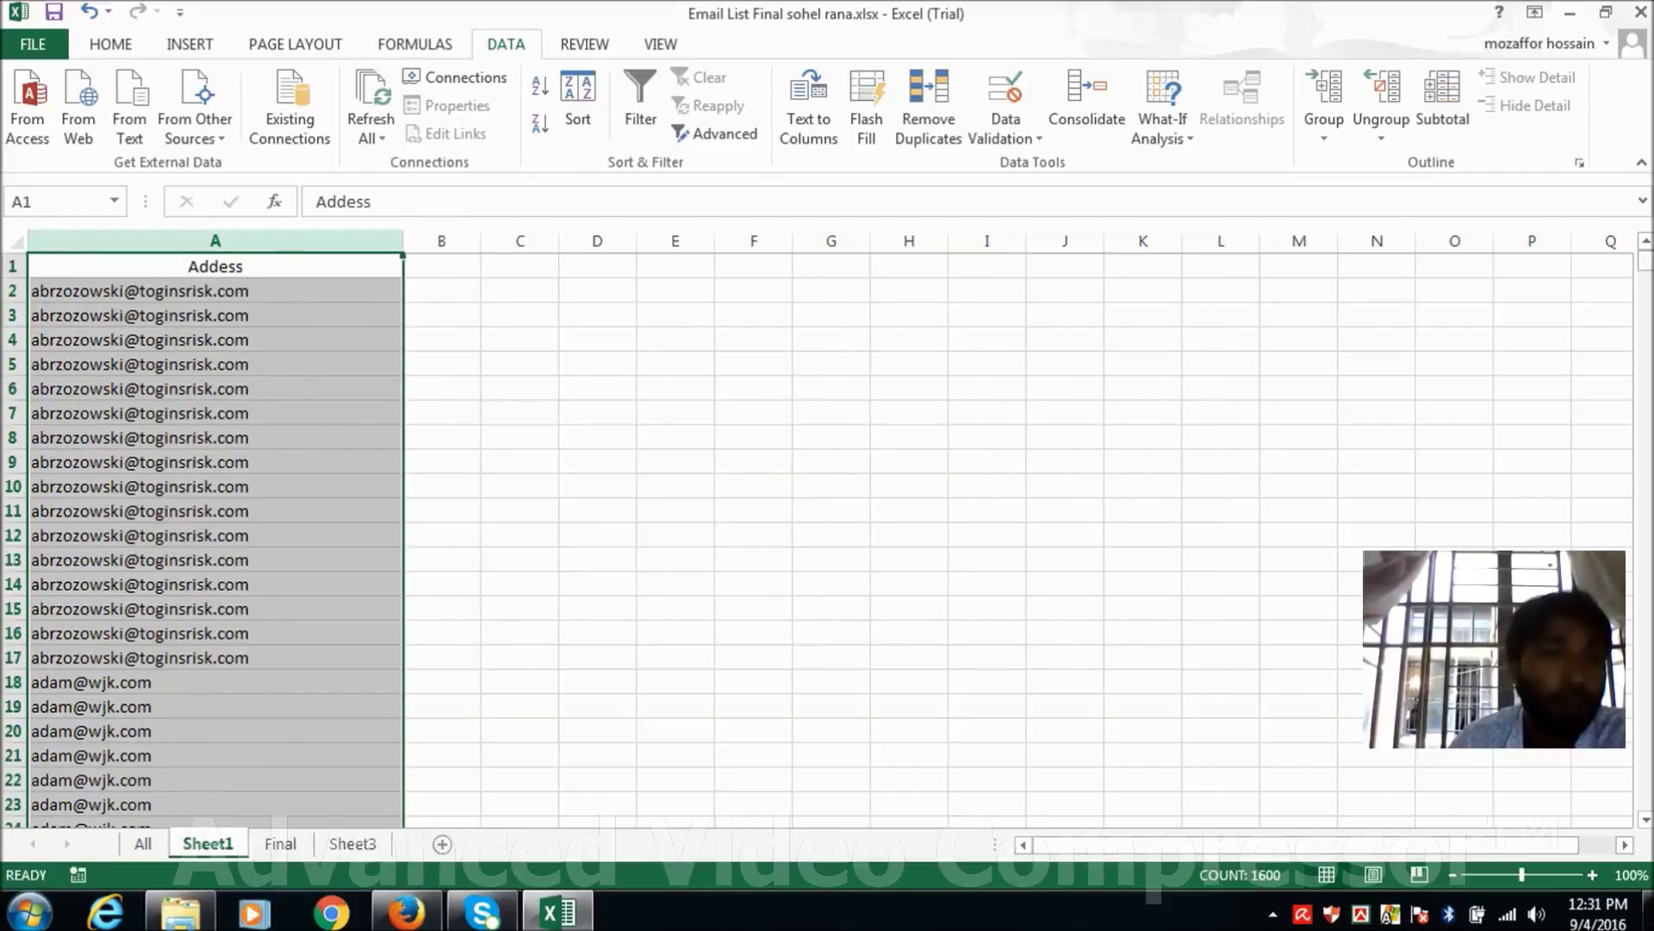
scroll(216, 534, down, 2)
scroll(216, 534, down, 3)
scroll(215, 534, up, 5)
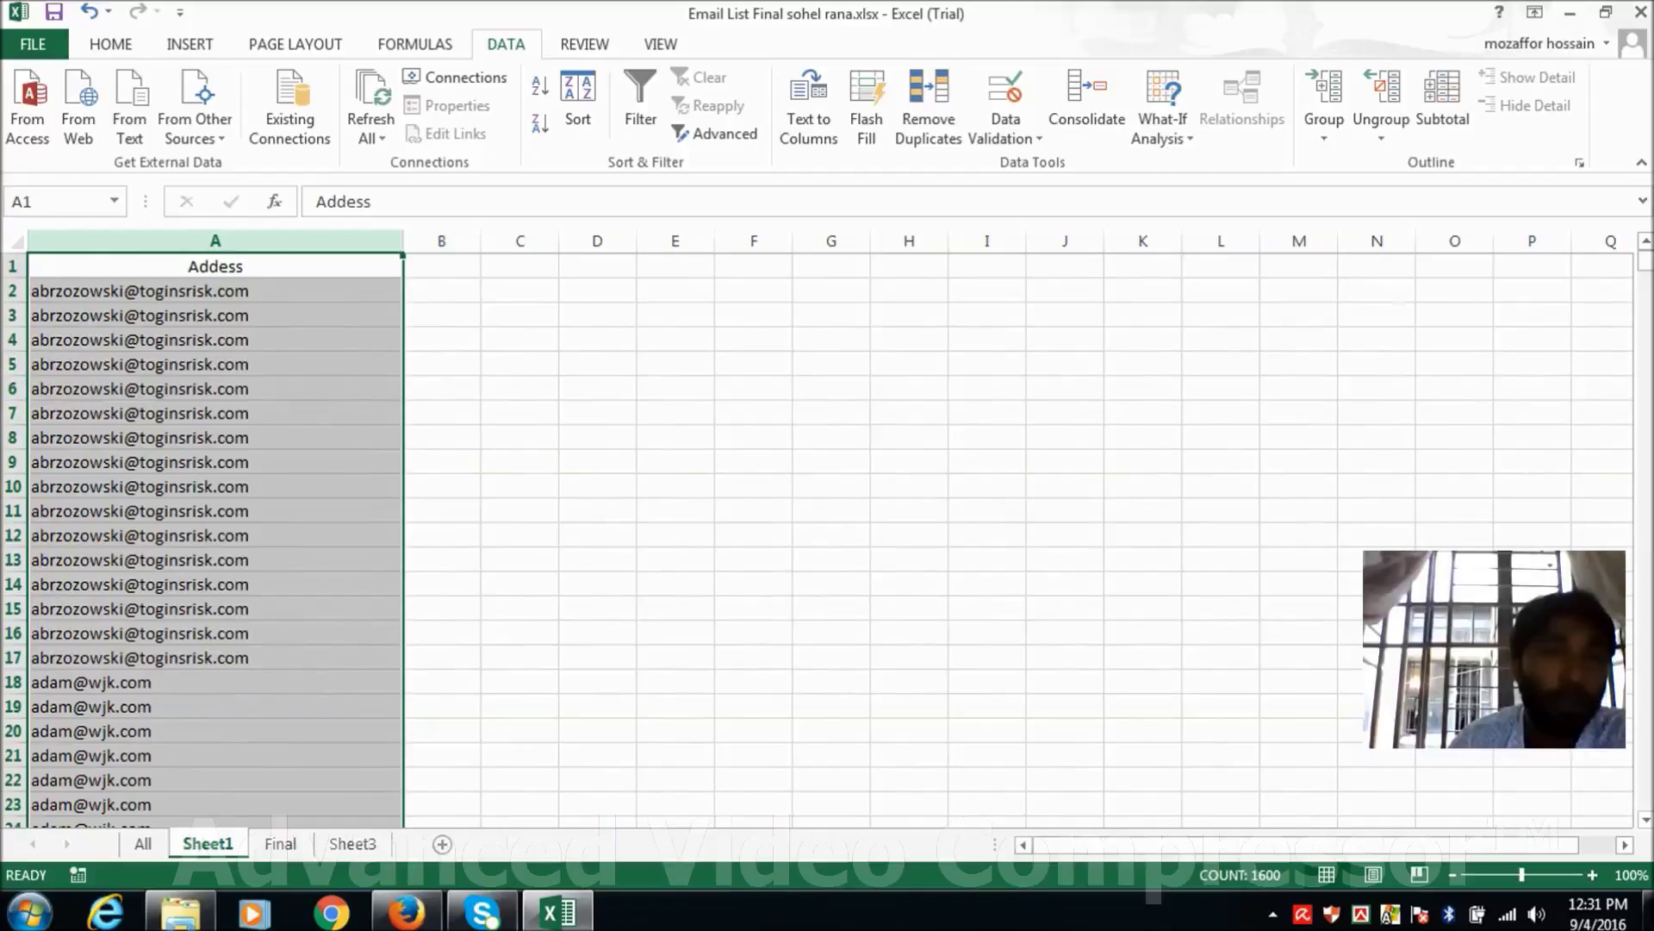
scroll(215, 535, down, 7)
scroll(215, 534, down, 13)
scroll(216, 535, up, 7)
scroll(215, 534, up, 7)
scroll(215, 534, up, 6)
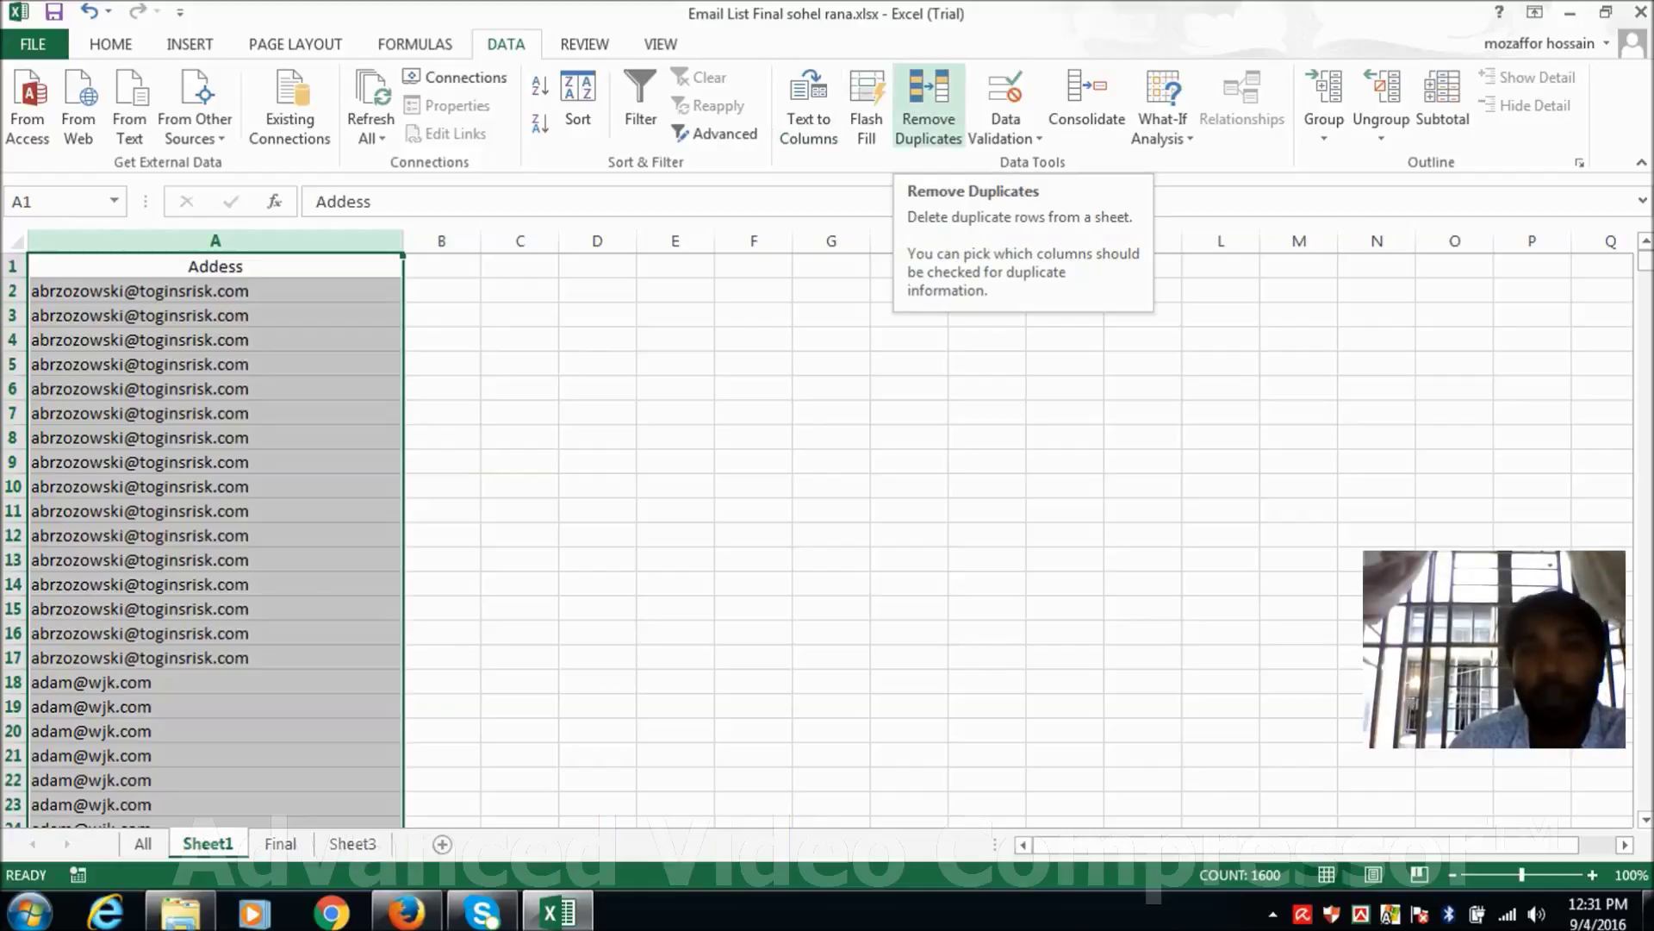
- Remove Duplicates on the Addess column, deleting 1409 repeats and leaving 190 unique addresses
click(929, 108)
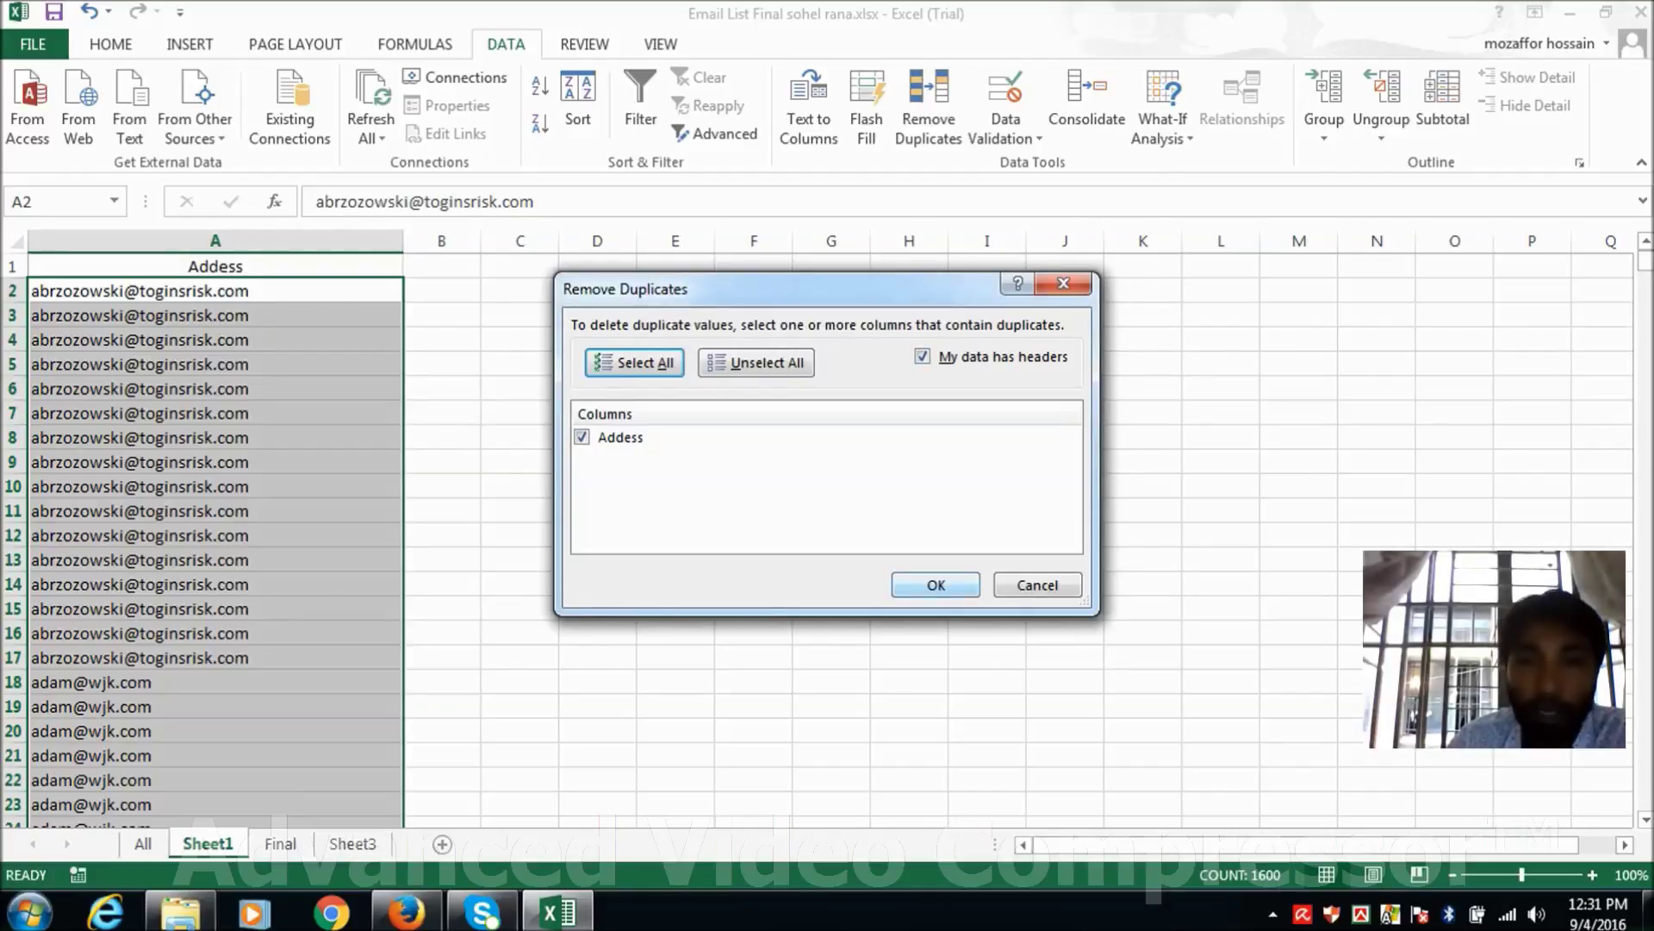
key(Return)
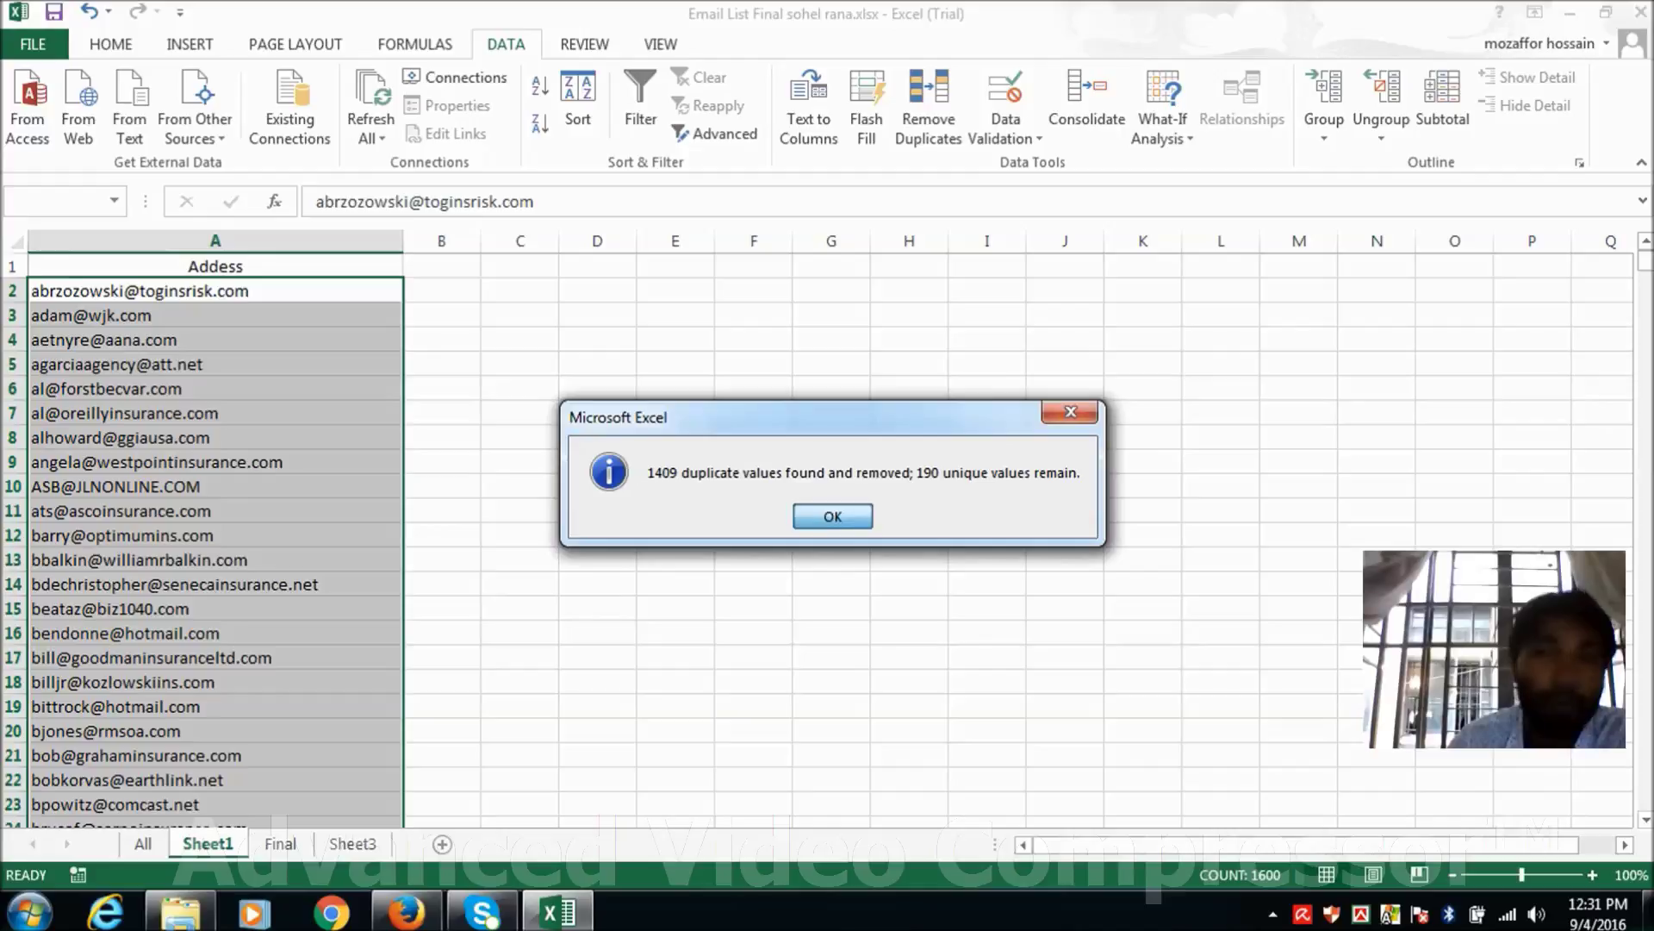
key(Return)
- Scroll through column A to review the 190 alphabetized, duplicate-free e-mail addresses under Addess
scroll(827, 534, down, 6)
scroll(827, 534, down, 15)
scroll(828, 534, down, 7)
scroll(827, 534, up, 7)
scroll(828, 534, up, 13)
scroll(827, 534, up, 7)
scroll(827, 534, up, 1)
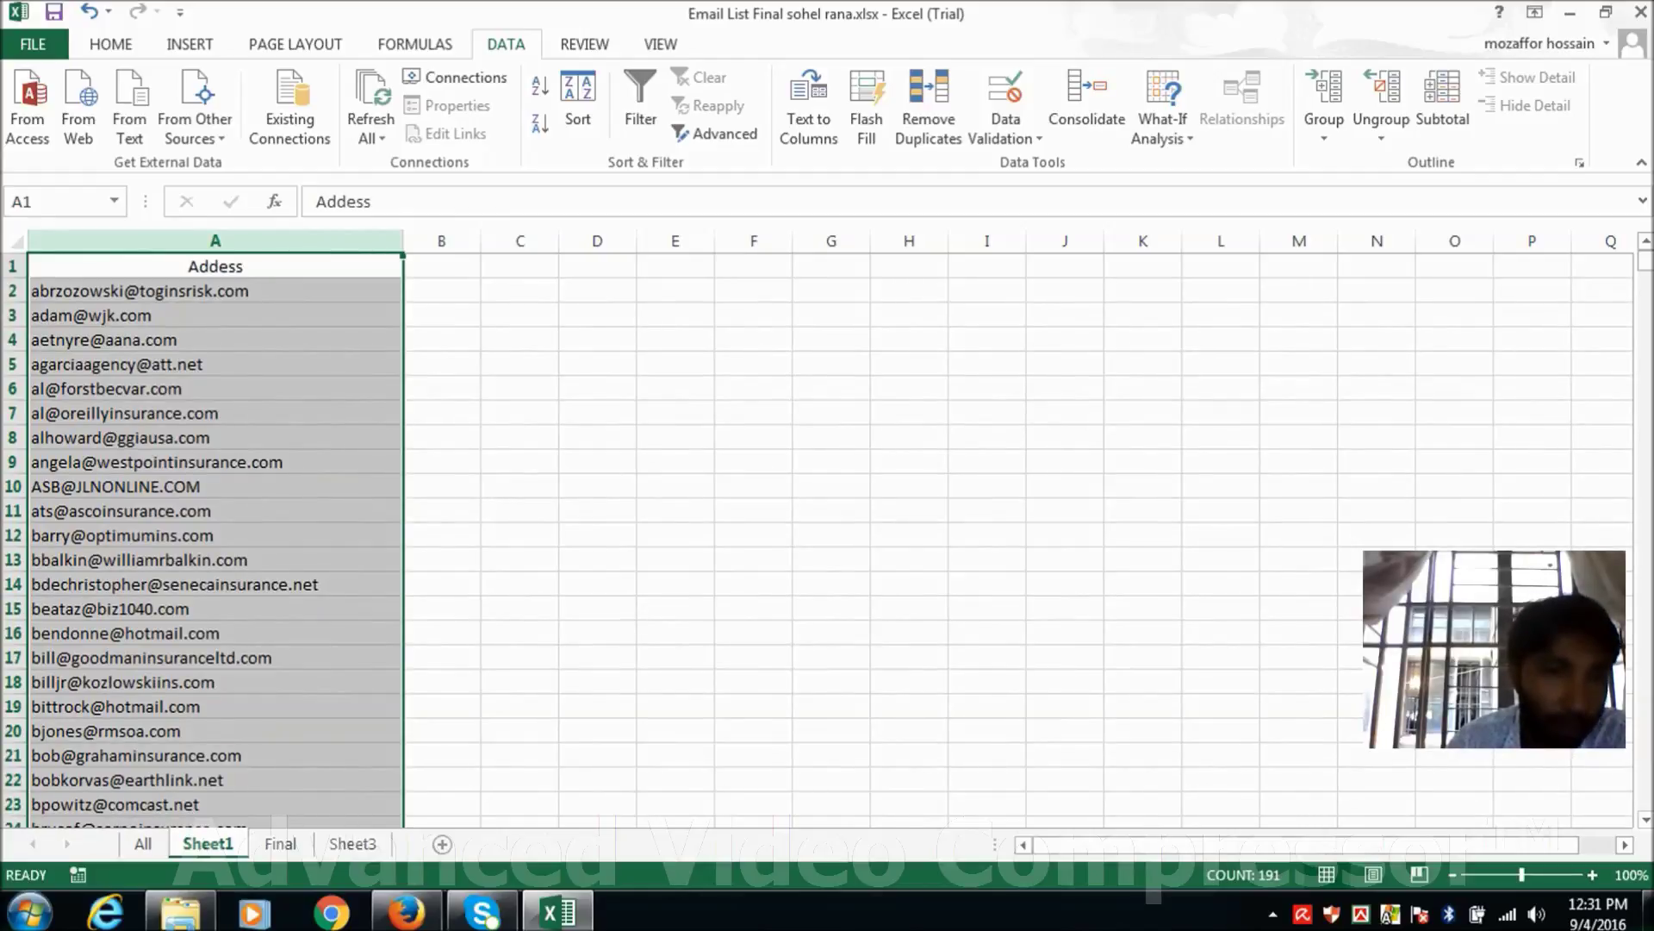
scroll(827, 534, down, 1)
scroll(828, 534, up, 1)
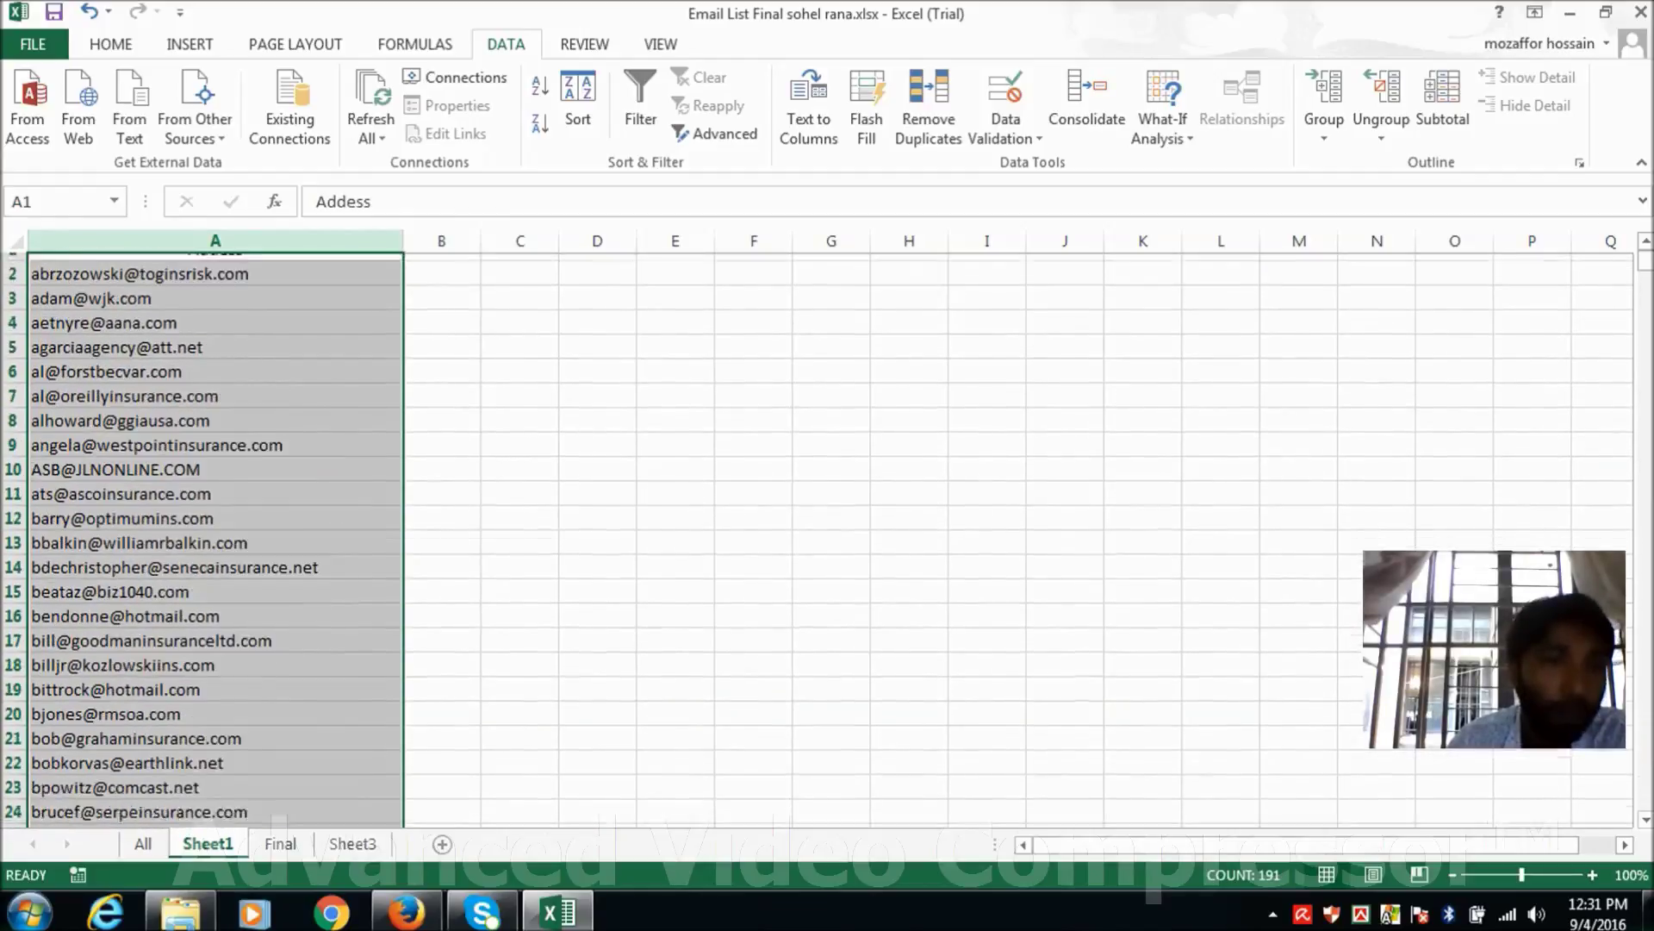
scroll(215, 534, down, 7)
scroll(215, 535, down, 9)
scroll(215, 534, down, 7)
scroll(215, 535, up, 8)
scroll(215, 535, up, 7)
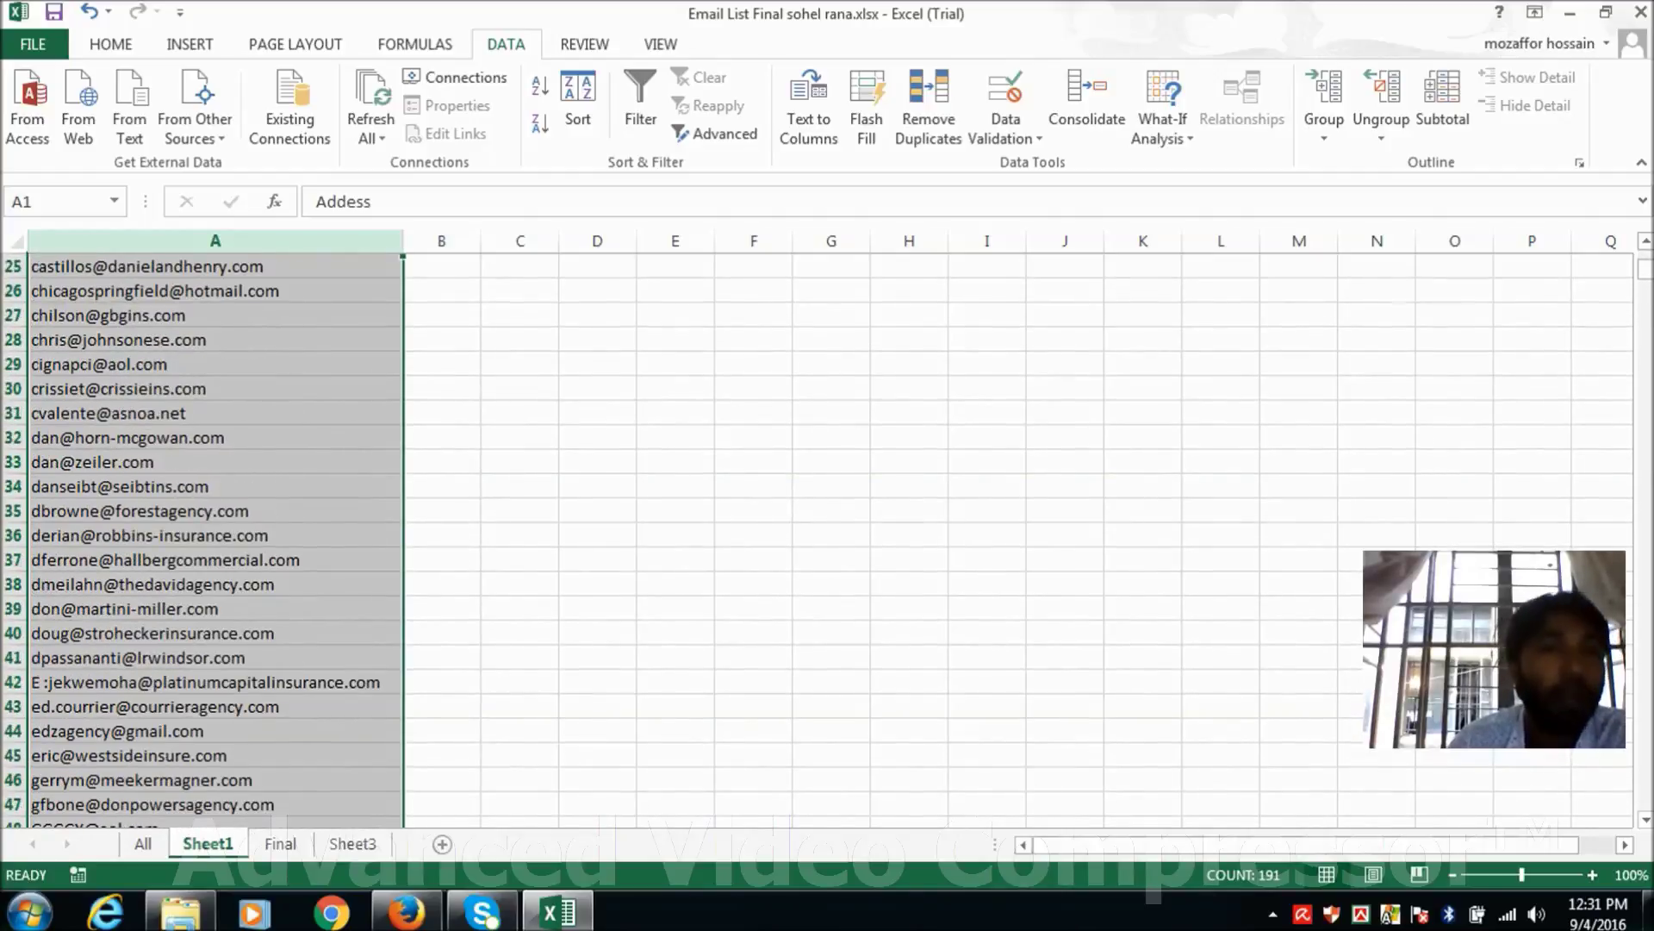